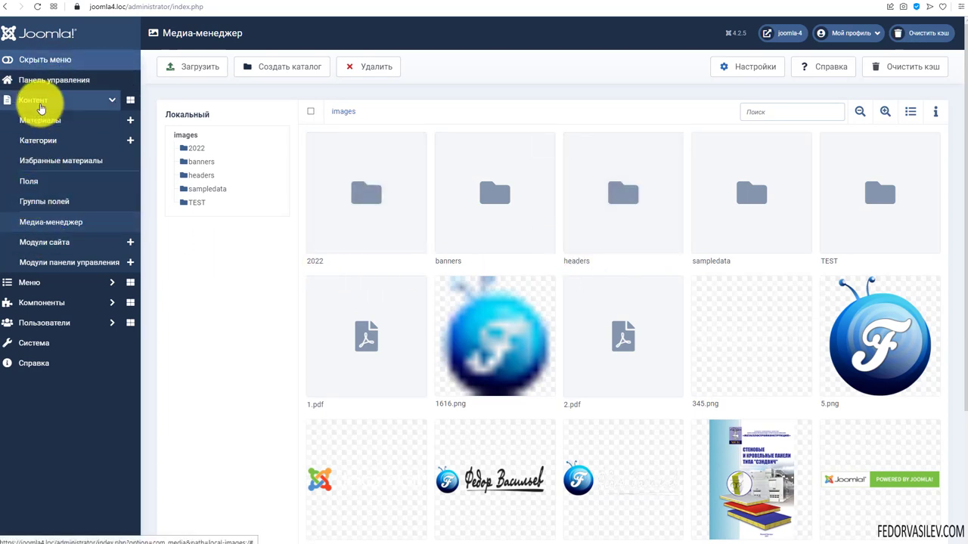
Open the media manager's settings and check the maximum upload size (Максимальный размер)
{"action": "left_click", "coordinate": [737, 67]}
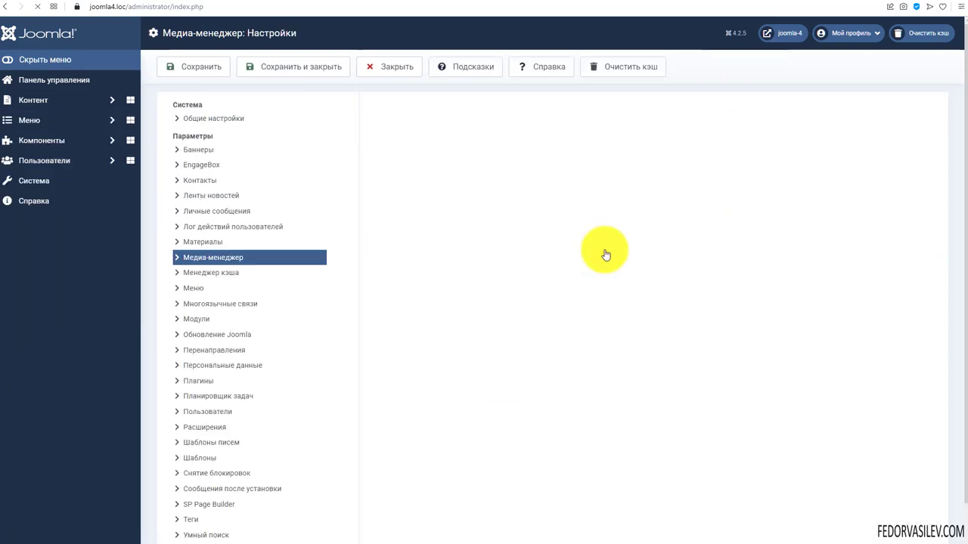
{"action": "left_click_drag", "start_coordinate": [455, 171], "coordinate": [468, 190]}
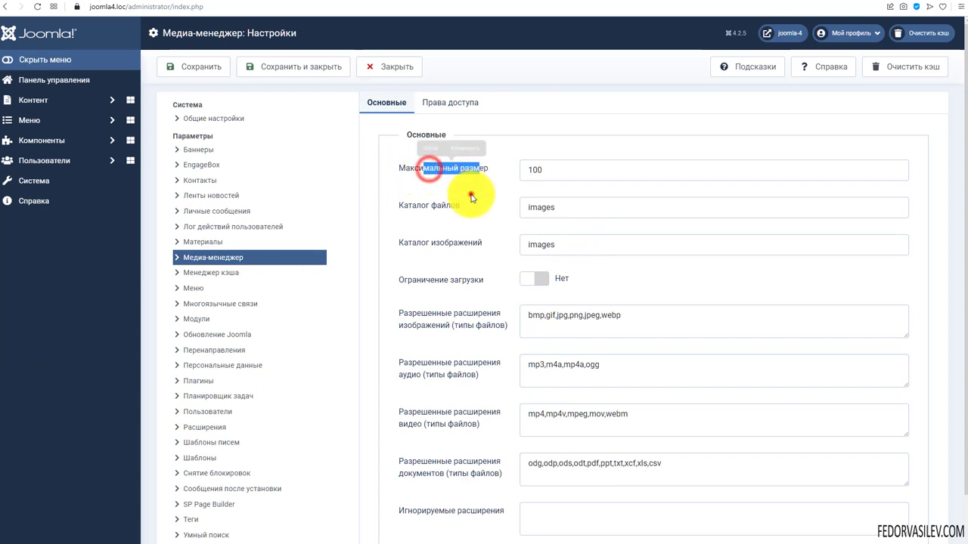
{"action": "double_click", "coordinate": [540, 169]}
{"action": "left_click", "coordinate": [505, 180]}
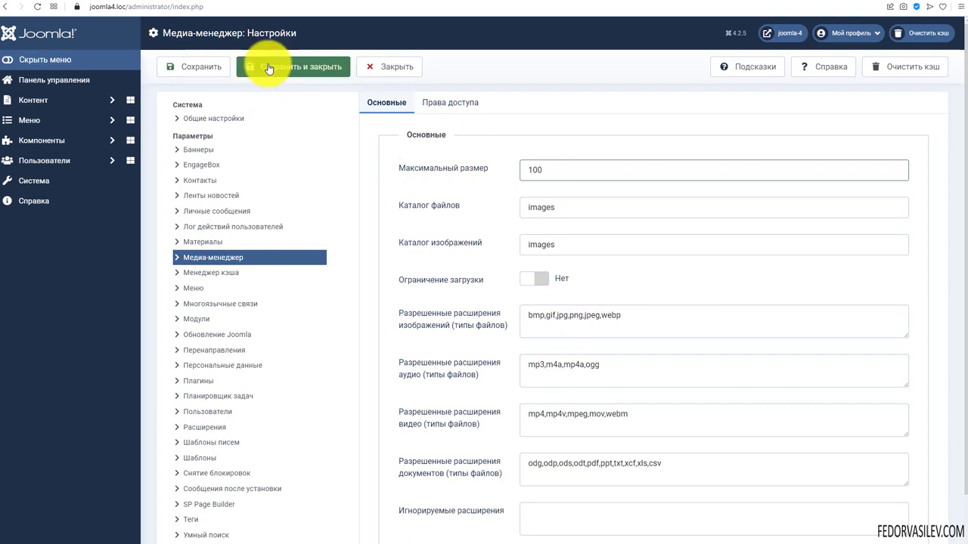
{"action": "scroll", "coordinate": [533, 198], "scroll_direction": "down", "scroll_amount": 1}
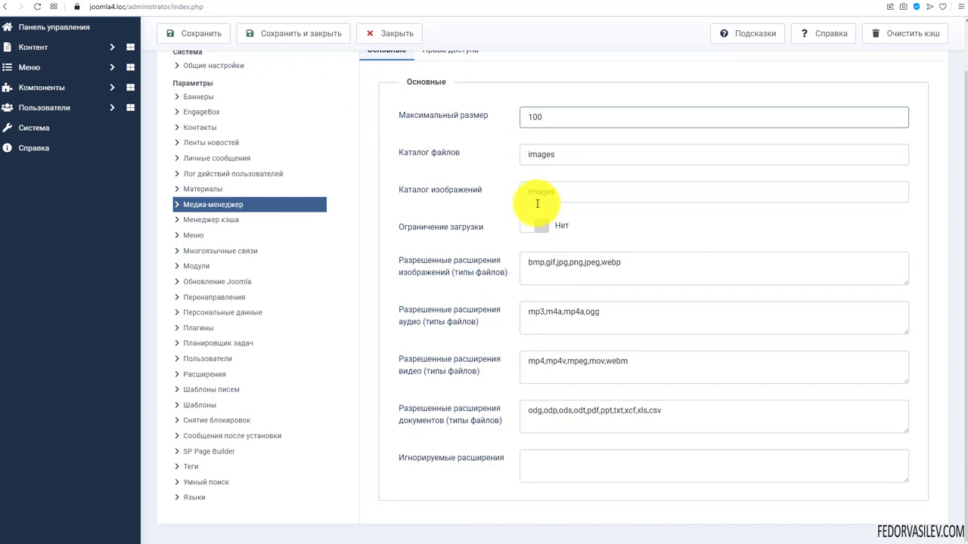
Turn on the upload restriction (Ограничение загрузки) and review the allowed extensions and MIME type options
{"action": "left_click", "coordinate": [531, 227]}
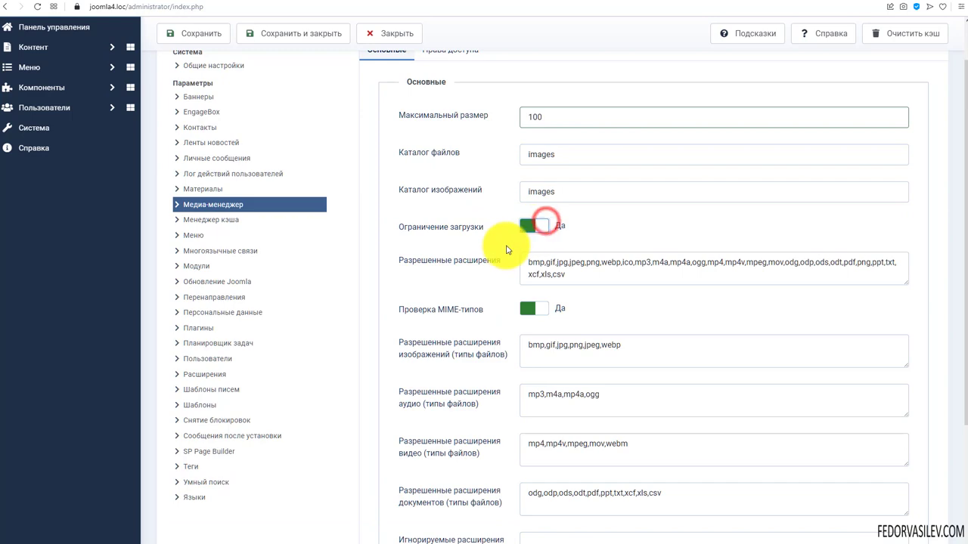
{"action": "scroll", "coordinate": [504, 245], "scroll_direction": "down", "scroll_amount": 3}
{"action": "scroll", "coordinate": [507, 248], "scroll_direction": "up", "scroll_amount": 2}
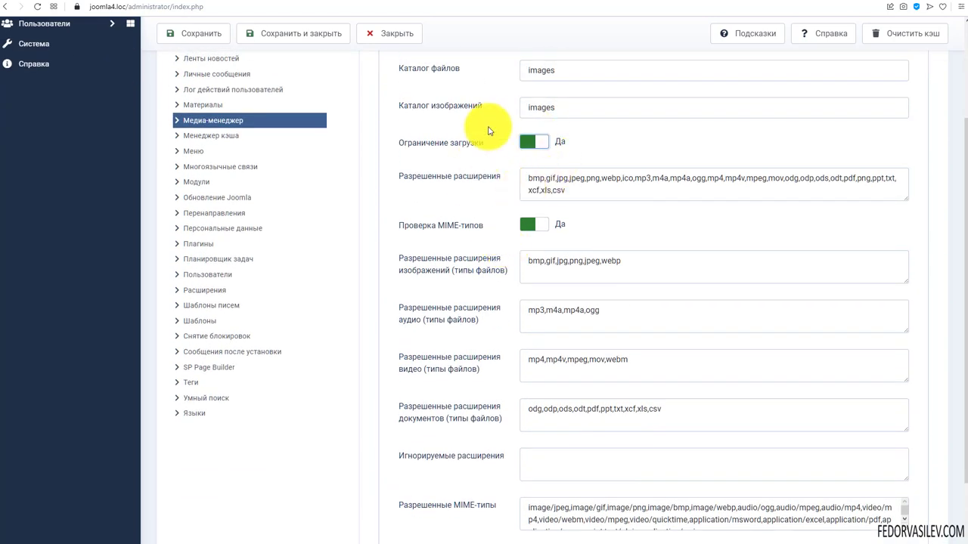
{"action": "scroll", "coordinate": [509, 187], "scroll_direction": "up", "scroll_amount": 1}
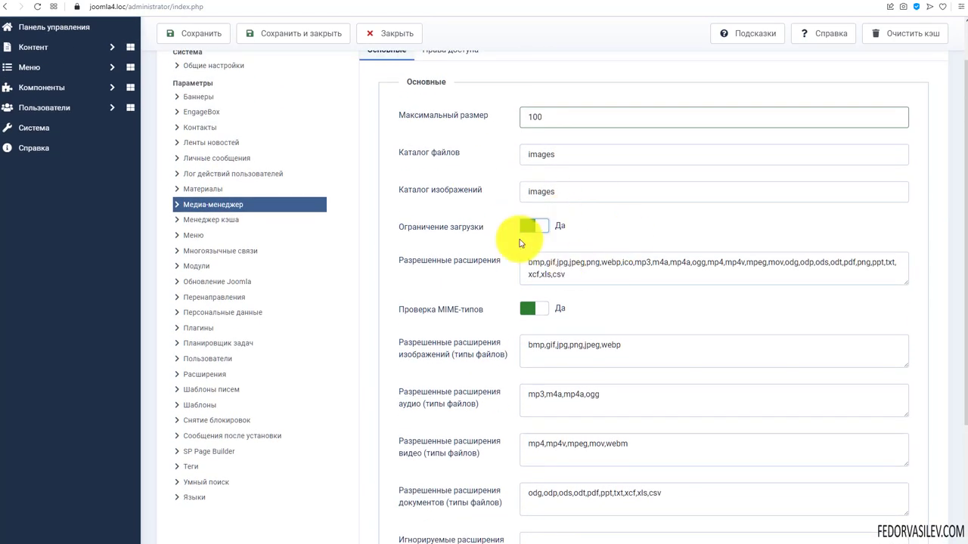
{"action": "scroll", "coordinate": [583, 223], "scroll_direction": "down", "scroll_amount": 2}
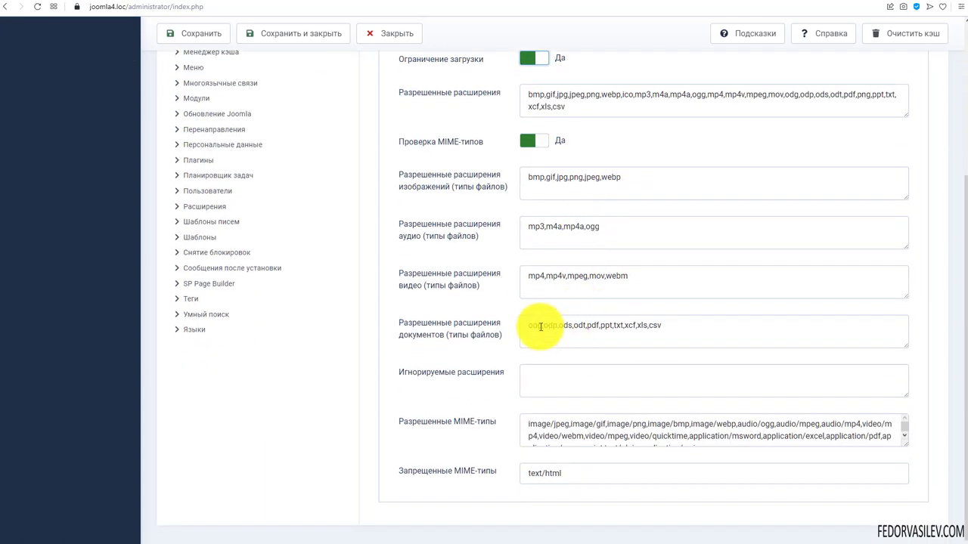
Check the allowed document extensions for pdf, turn the upload restriction back off and close the settings without saving
{"action": "triple_click", "coordinate": [445, 333]}
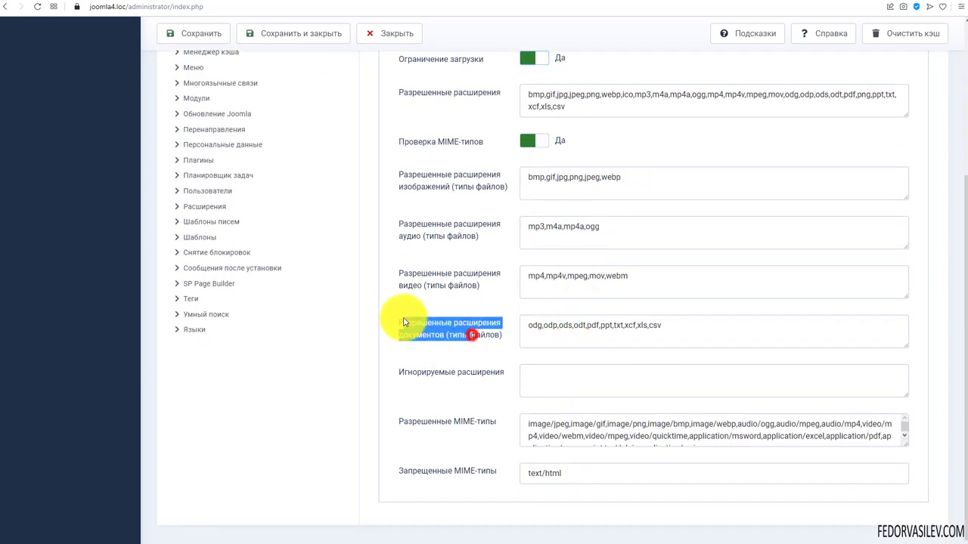
{"action": "left_click", "coordinate": [452, 348]}
{"action": "left_click", "coordinate": [587, 331]}
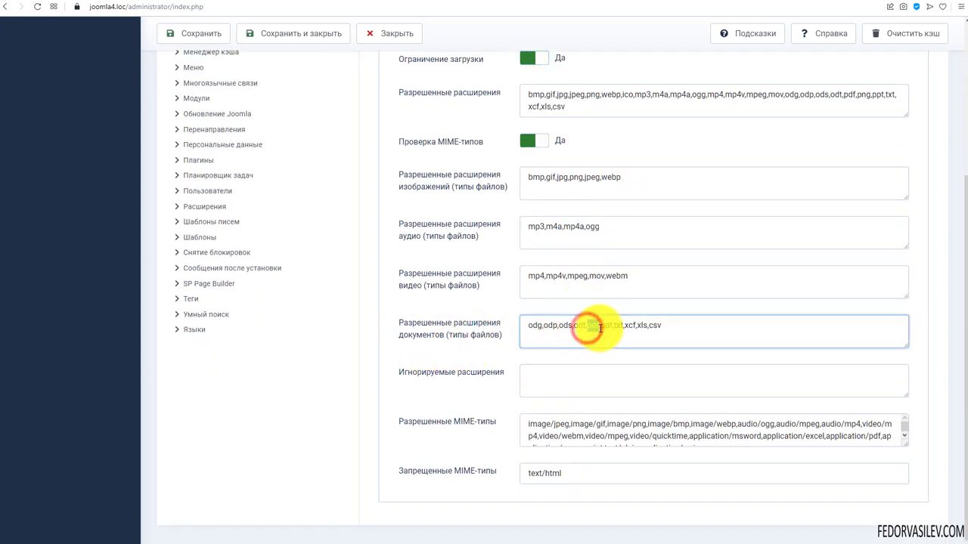
{"action": "double_click", "coordinate": [593, 326]}
{"action": "scroll", "coordinate": [625, 319], "scroll_direction": "up", "scroll_amount": 1}
{"action": "scroll", "coordinate": [630, 315], "scroll_direction": "up", "scroll_amount": 3}
{"action": "left_click", "coordinate": [529, 278]}
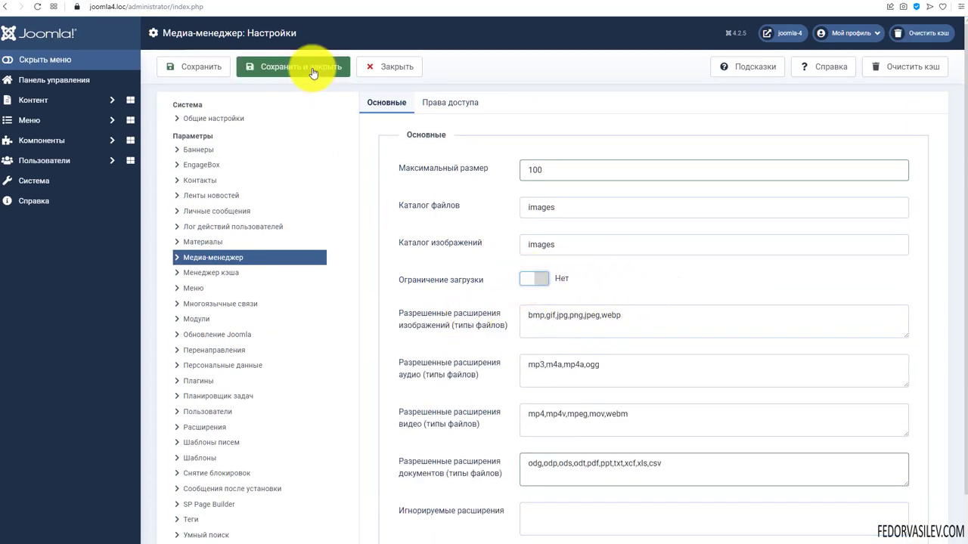
{"action": "left_click", "coordinate": [380, 67]}
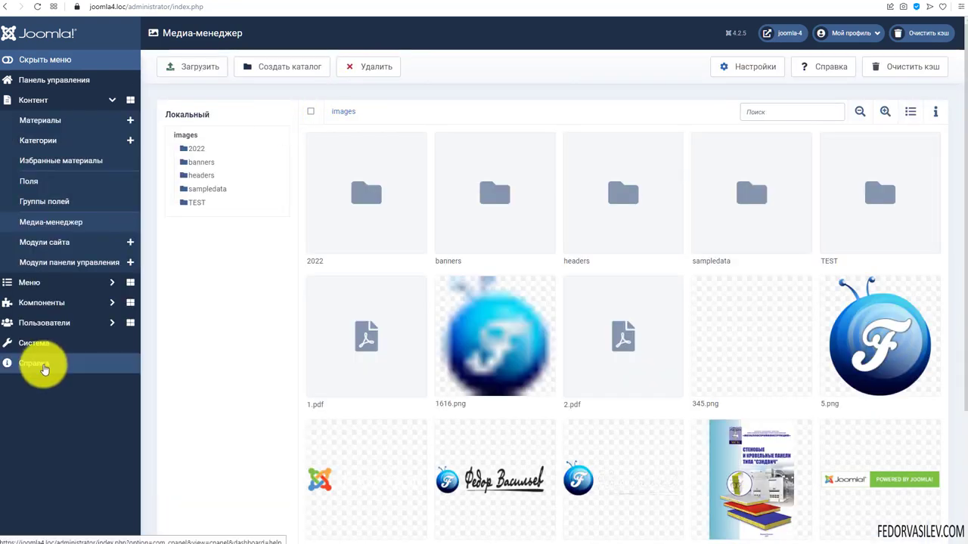
Open the extension installation page from the system dashboard and check the maximum file size allowed for uploads
{"action": "left_click", "coordinate": [40, 342]}
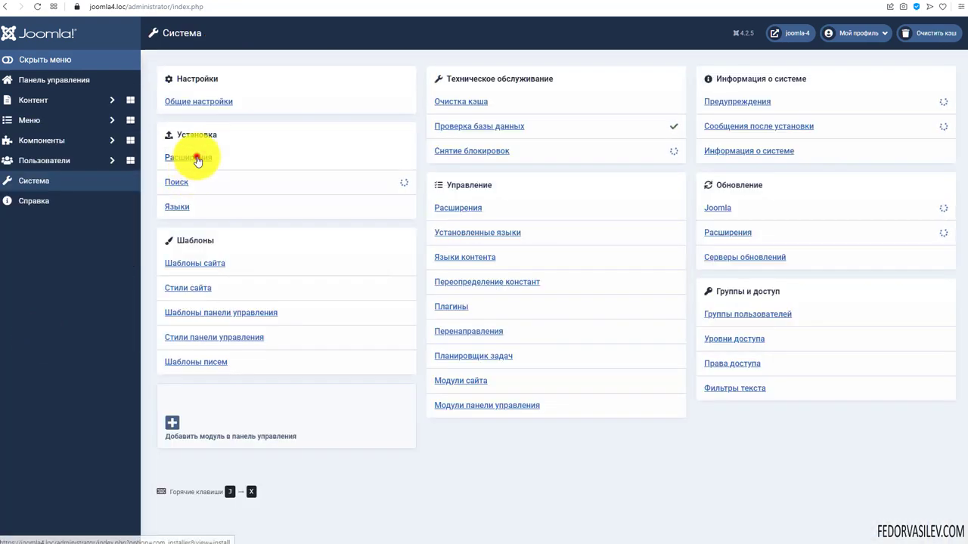
{"action": "left_click", "coordinate": [194, 156]}
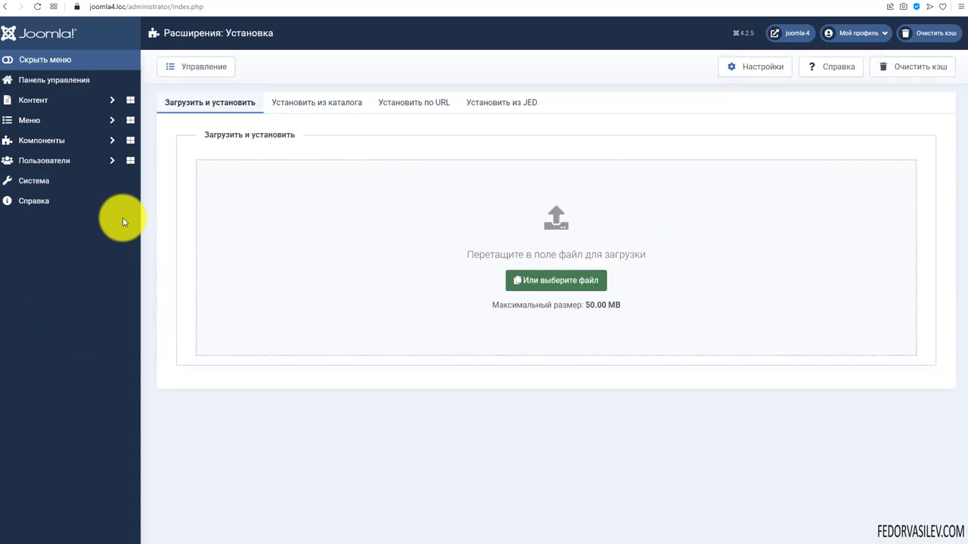
{"action": "left_click_drag", "start_coordinate": [517, 305], "coordinate": [555, 303]}
{"action": "left_click", "coordinate": [534, 324]}
{"action": "left_click", "coordinate": [586, 322]}
{"action": "left_click", "coordinate": [598, 320]}
{"action": "left_click", "coordinate": [579, 303]}
{"action": "left_click", "coordinate": [602, 334]}
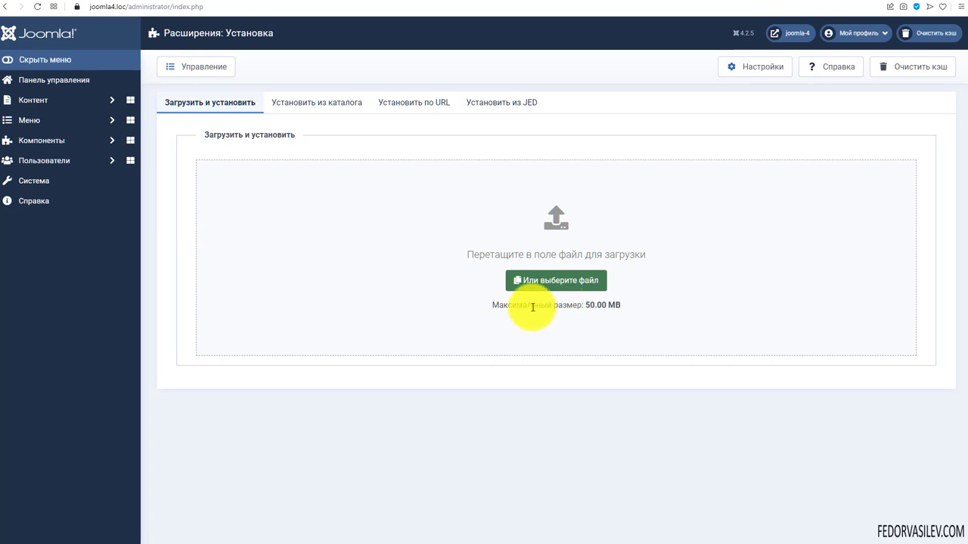
{"action": "double_click", "coordinate": [580, 306]}
{"action": "left_click", "coordinate": [576, 322]}
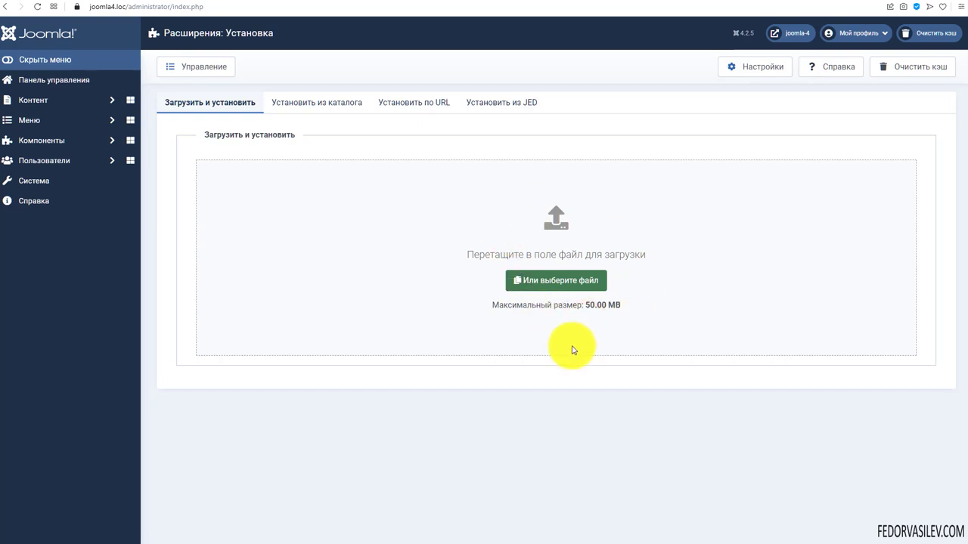
{"action": "left_click_drag", "start_coordinate": [553, 305], "coordinate": [612, 309]}
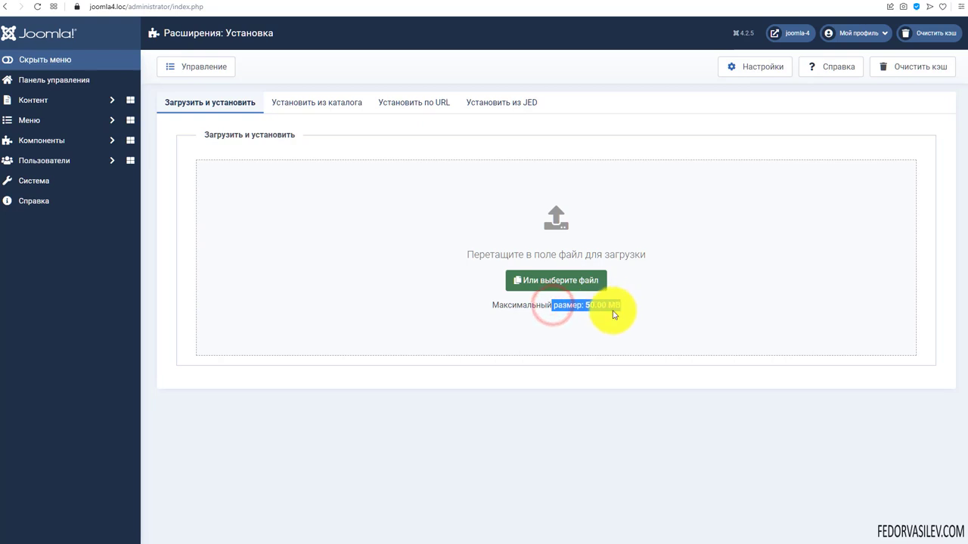
{"action": "left_click", "coordinate": [592, 325]}
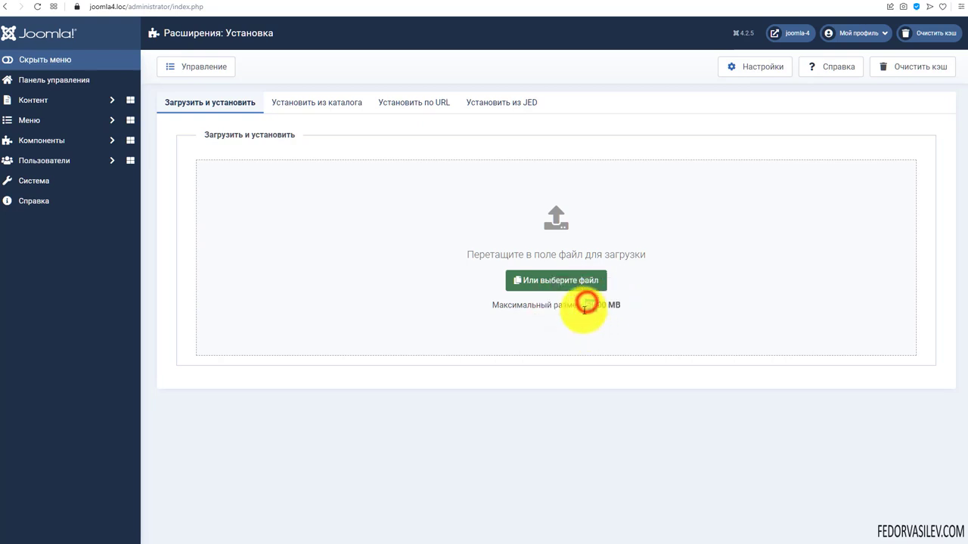
{"action": "left_click", "coordinate": [573, 319]}
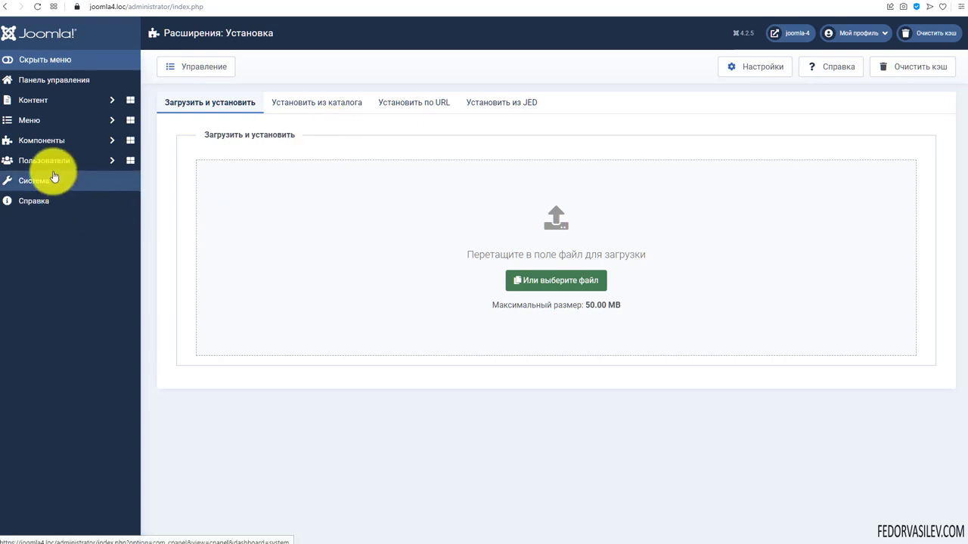
Return to the media manager and mark 1.pdf and 2.pdf in the images folder to point out the uploaded PDFs
{"action": "left_click", "coordinate": [47, 100]}
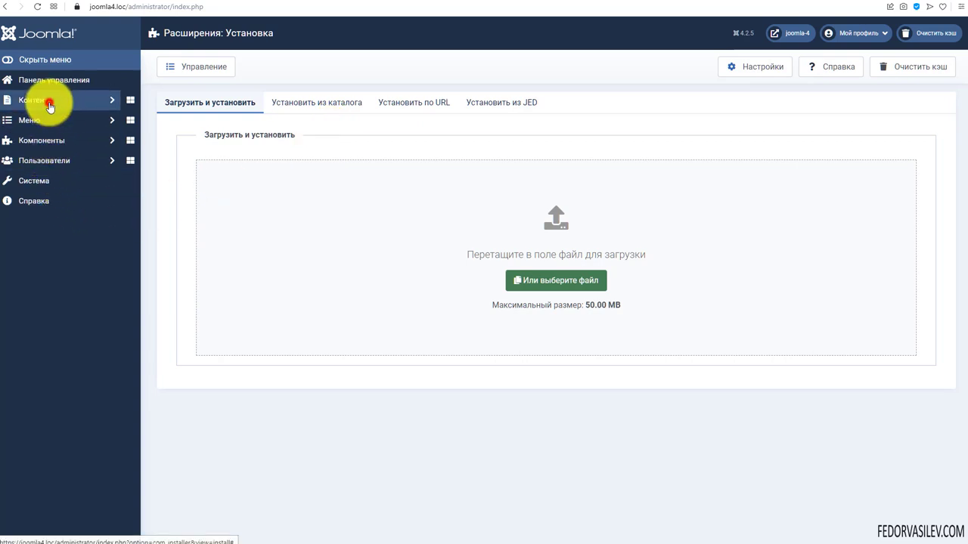
{"action": "left_click", "coordinate": [53, 227]}
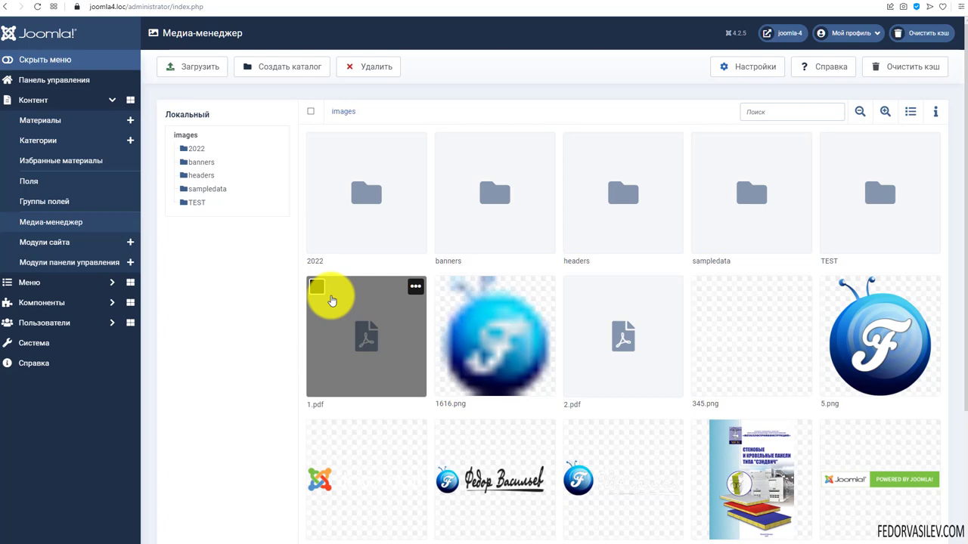
{"action": "scroll", "coordinate": [374, 248], "scroll_direction": "down", "scroll_amount": 1}
{"action": "left_click", "coordinate": [316, 201]}
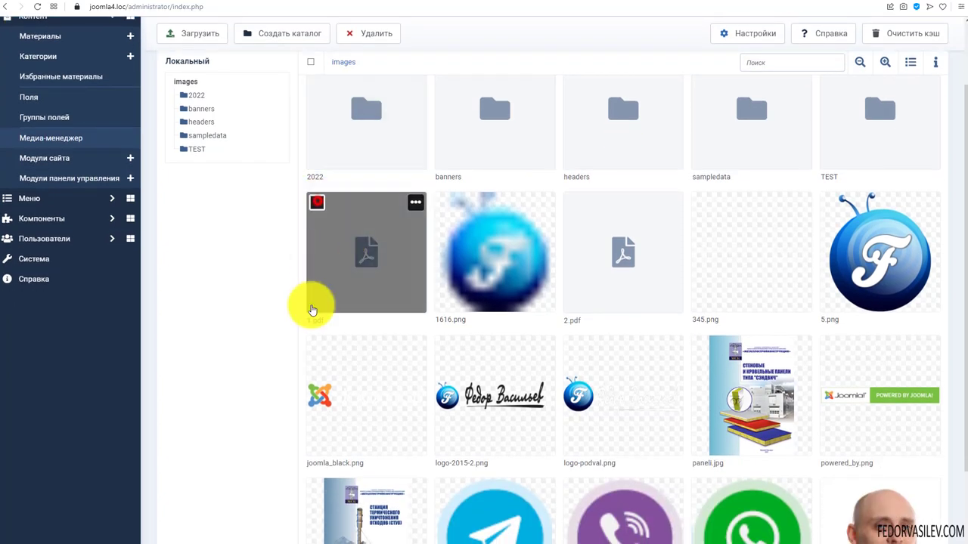
{"action": "left_click", "coordinate": [573, 202]}
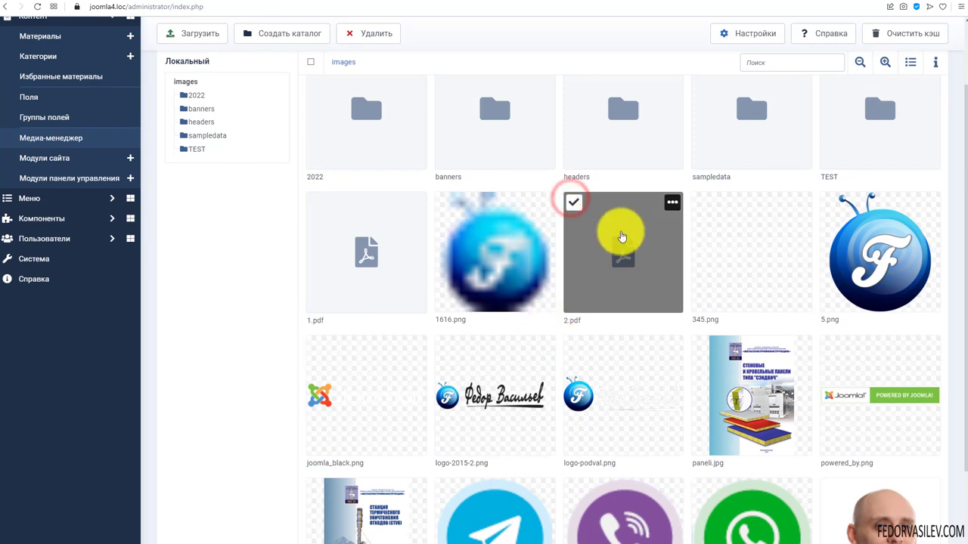
{"action": "mouse_move", "coordinate": [568, 328]}
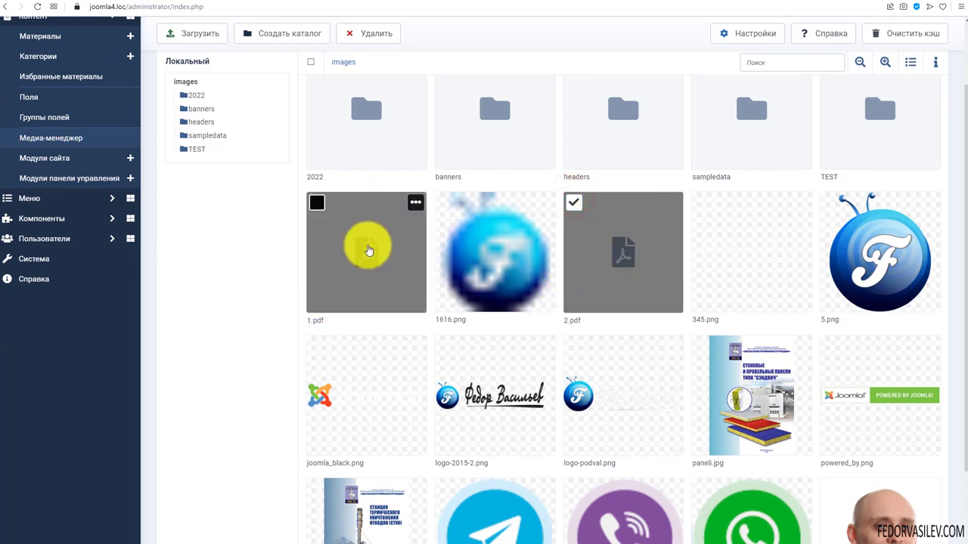
{"action": "scroll", "coordinate": [665, 296], "scroll_direction": "up", "scroll_amount": 2}
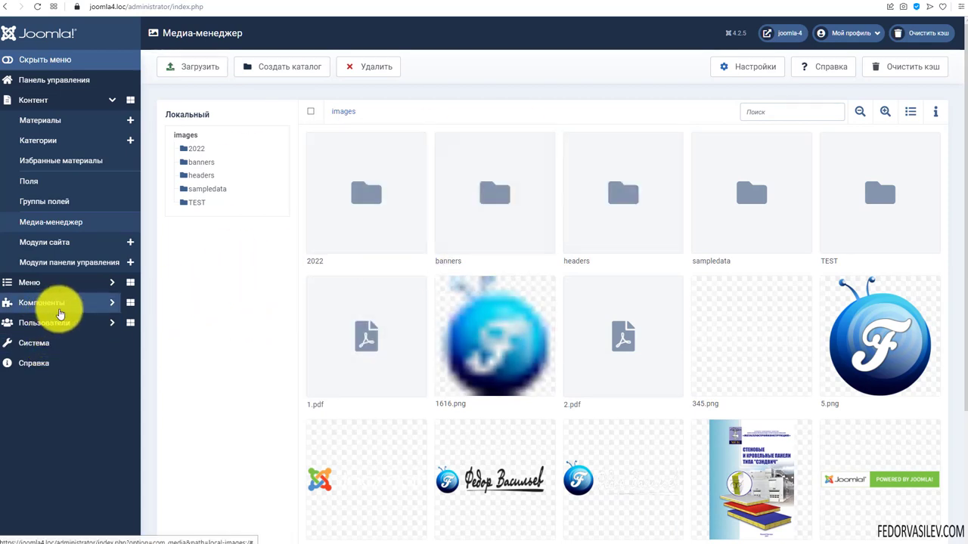
Switch to the 3D Flipbook - Dearflip page in the Joomla Extensions Directory and review its description and download option
{"action": "left_click", "coordinate": [790, 6]}
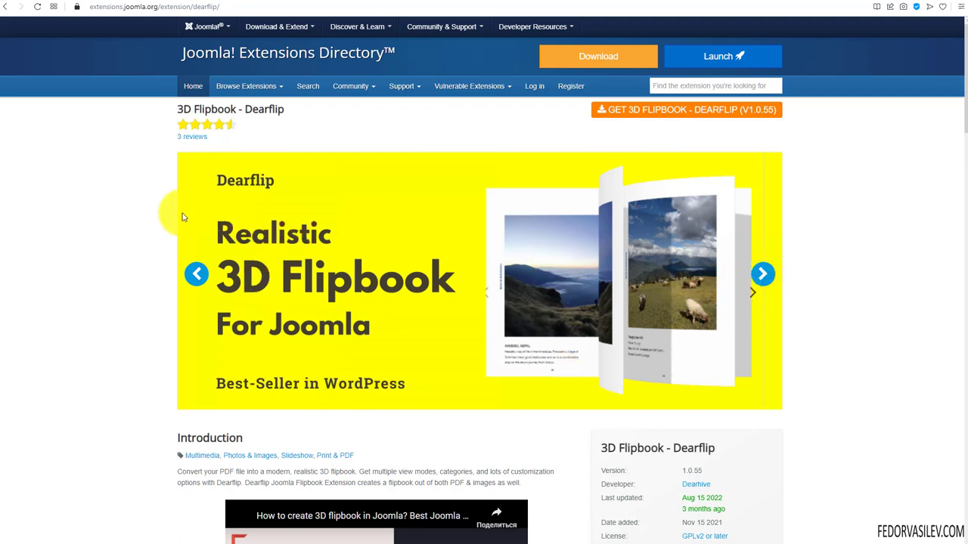
{"action": "scroll", "coordinate": [181, 217], "scroll_direction": "down", "scroll_amount": 3}
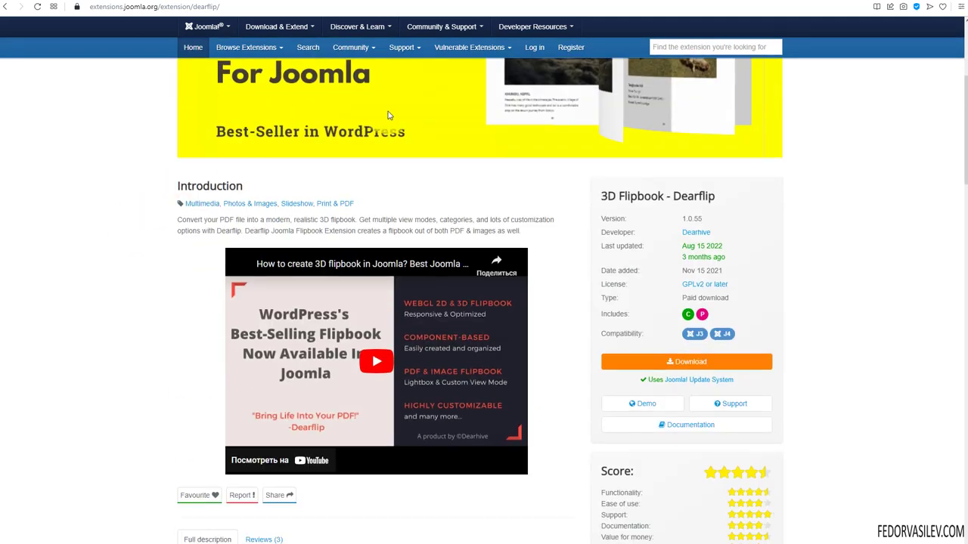
{"action": "left_click", "coordinate": [674, 365]}
{"action": "scroll", "coordinate": [674, 367], "scroll_direction": "up", "scroll_amount": 3}
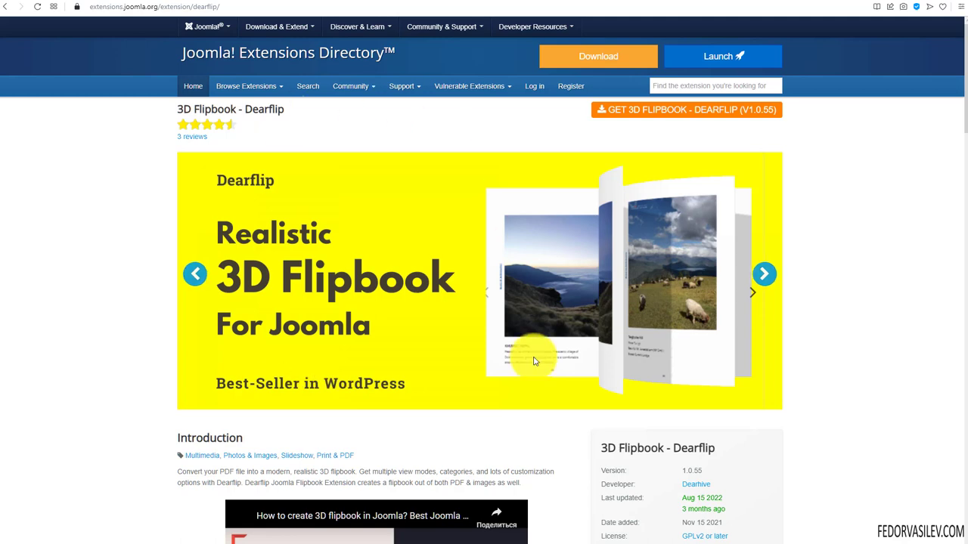
{"action": "scroll", "coordinate": [337, 258], "scroll_direction": "down", "scroll_amount": 1}
{"action": "scroll", "coordinate": [341, 243], "scroll_direction": "up", "scroll_amount": 1}
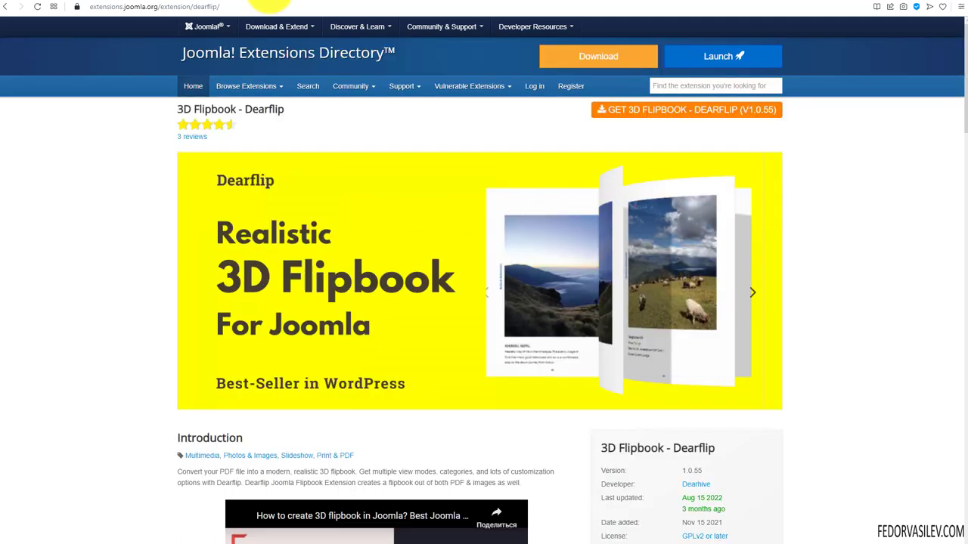
Return to the Joomla administrator and install the Dearflip extension package by uploading its file on the extension installation page
{"action": "left_click", "coordinate": [714, 4]}
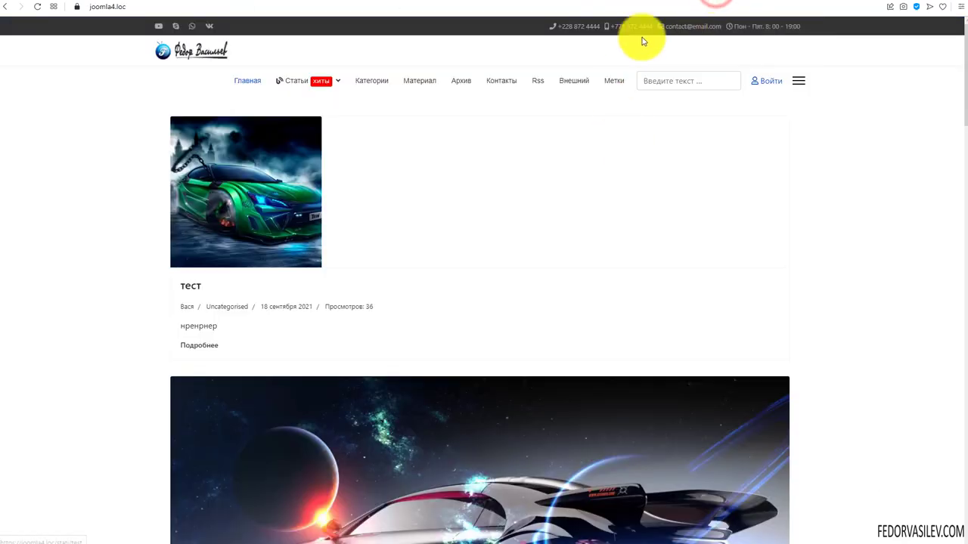
{"action": "left_click", "coordinate": [641, 3]}
{"action": "left_click", "coordinate": [42, 341]}
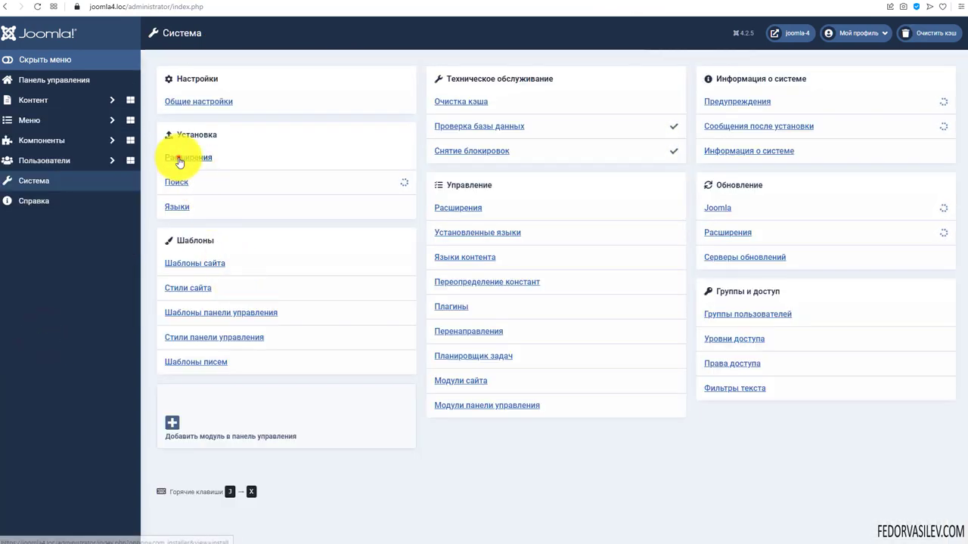
{"action": "left_click", "coordinate": [176, 157]}
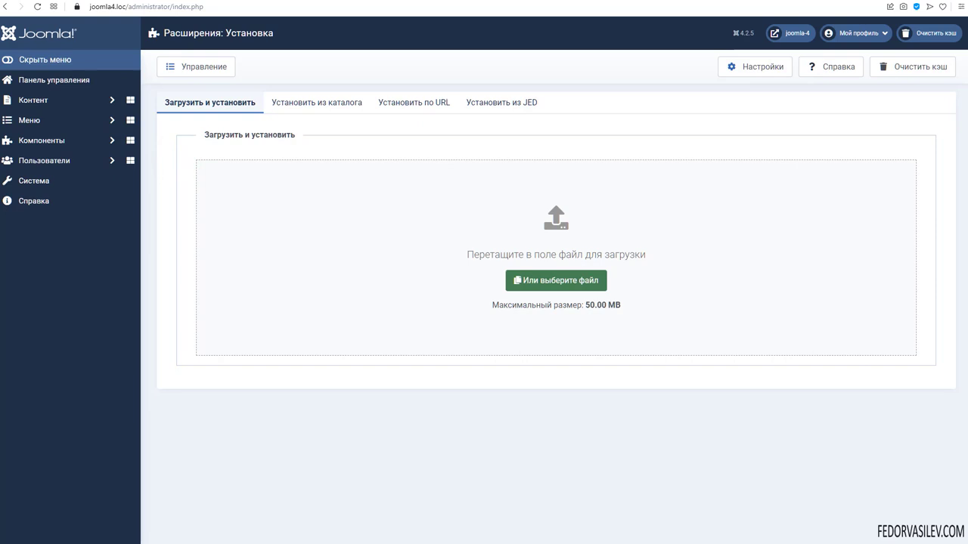
{"action": "left_click_drag", "start_coordinate": [392, 471], "coordinate": [371, 294]}
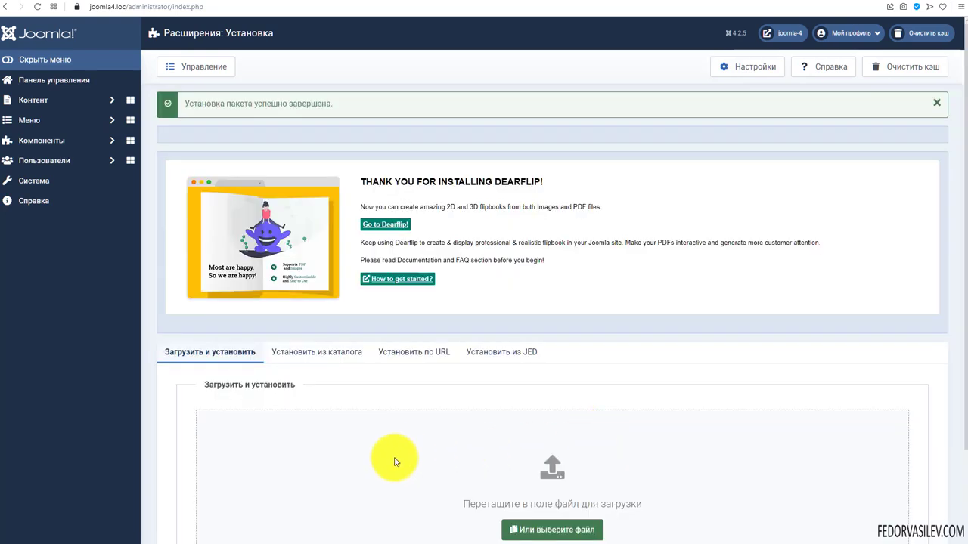
Check the package installation message and open the Dearflip component's list of books
{"action": "left_click_drag", "start_coordinate": [246, 103], "coordinate": [318, 103]}
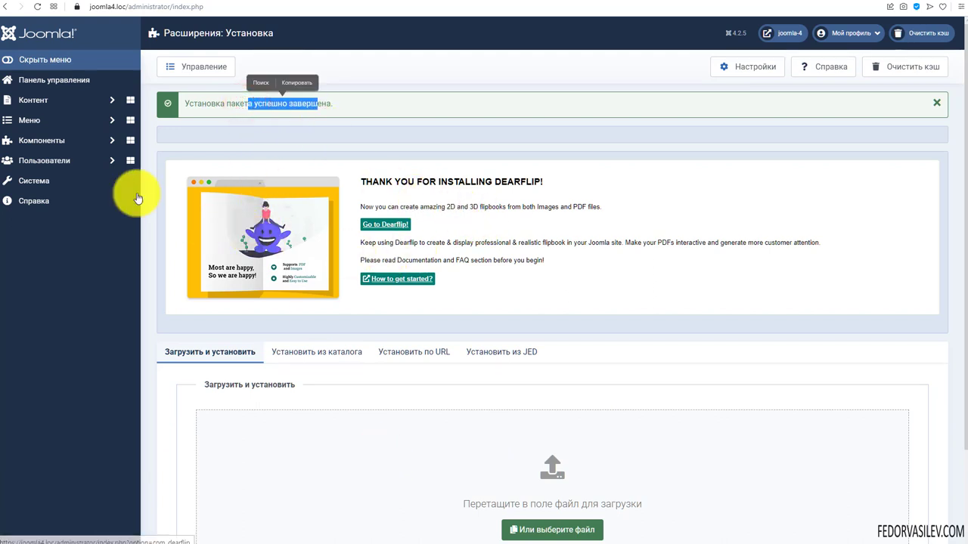
{"action": "left_click", "coordinate": [53, 148]}
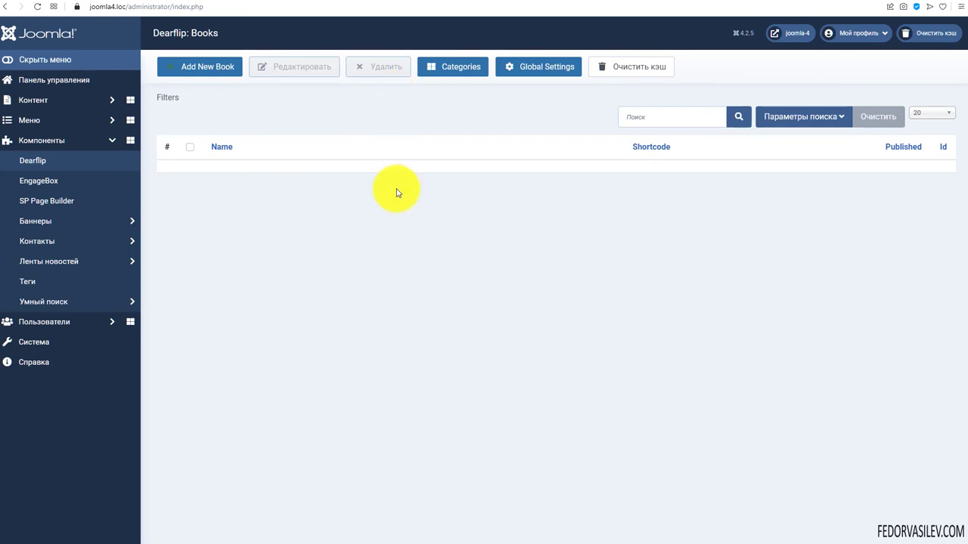
Open the Dearflip categories and start a new category titled "демо" with an empty description
{"action": "left_click", "coordinate": [455, 69]}
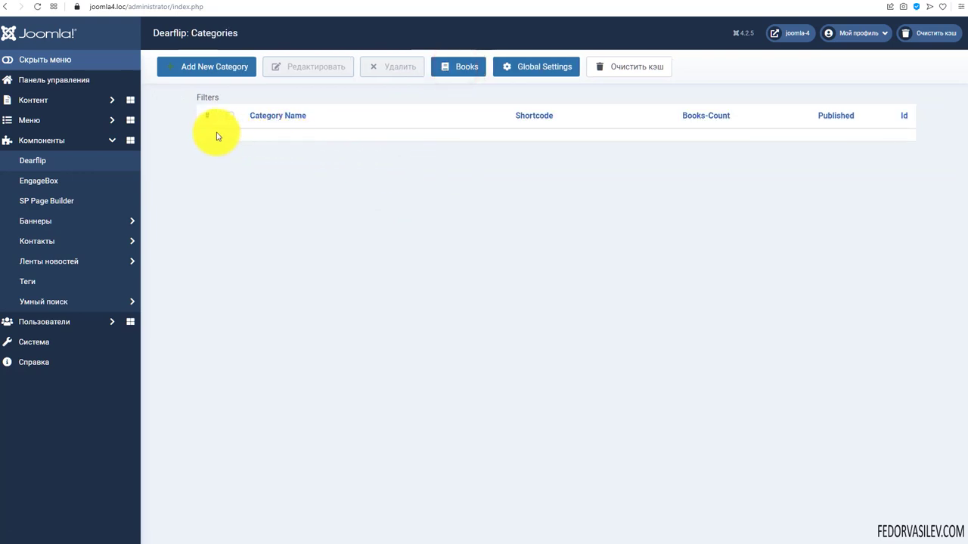
{"action": "left_click", "coordinate": [217, 67]}
{"action": "left_click", "coordinate": [332, 133]}
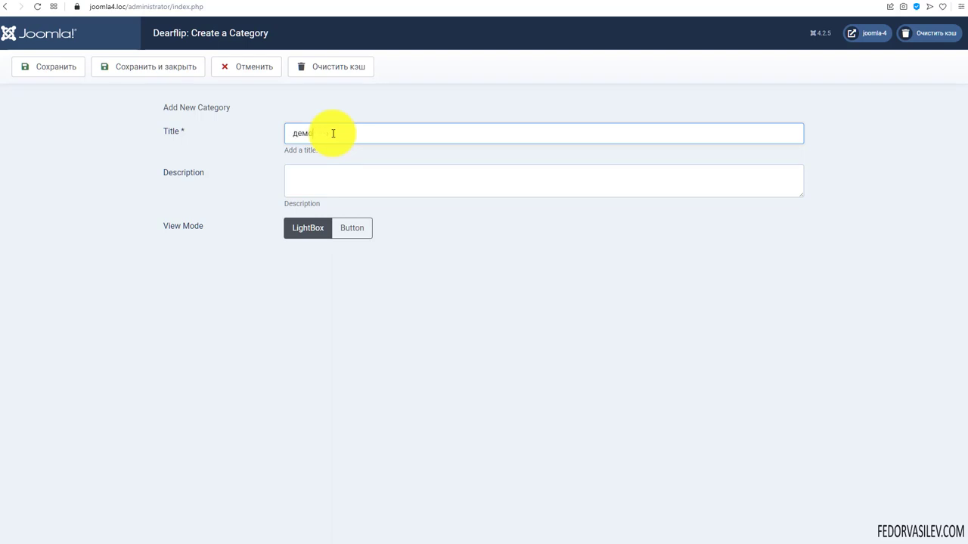
{"action": "left_click", "coordinate": [325, 182]}
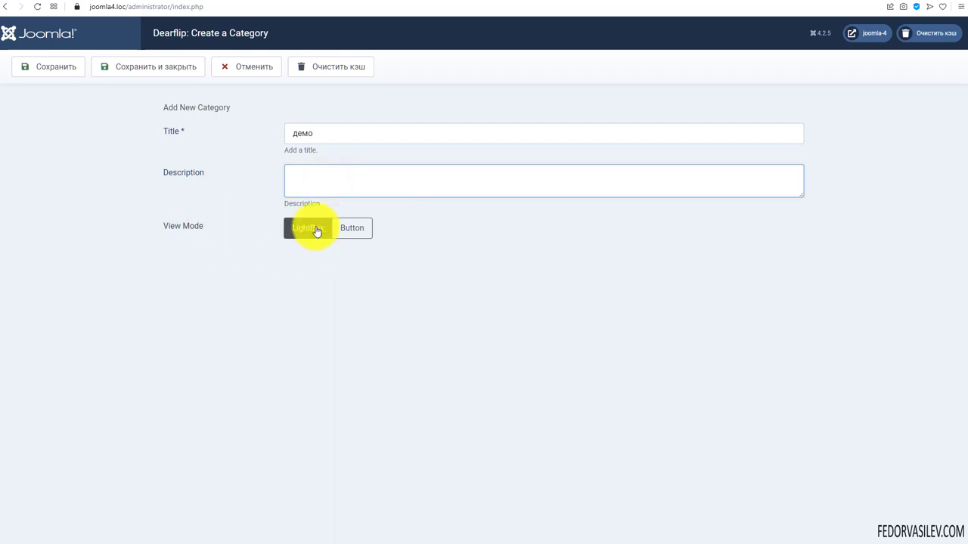
Check the category's Button view mode options, set the view mode to LightBox, and save and close the category
{"action": "left_click", "coordinate": [348, 231]}
{"action": "left_click", "coordinate": [324, 260]}
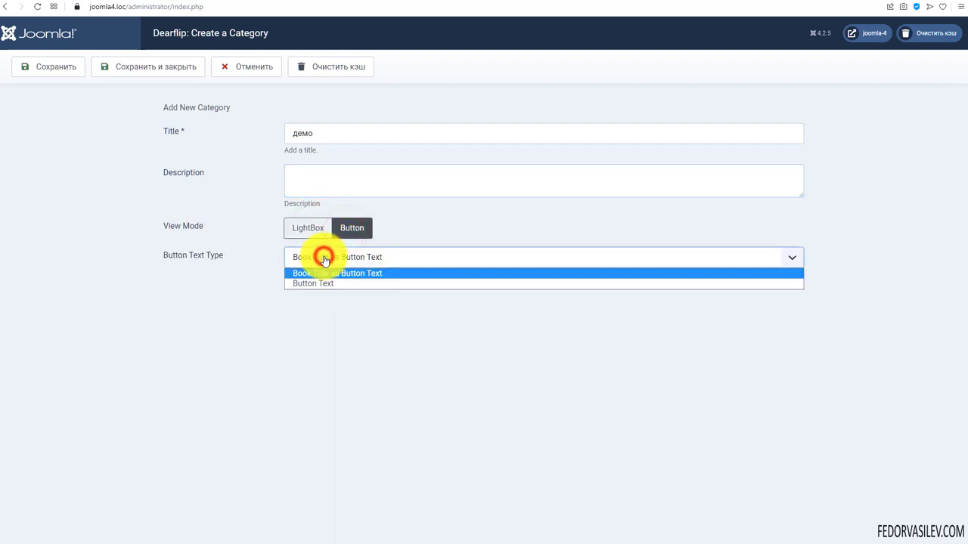
{"action": "left_click", "coordinate": [308, 228]}
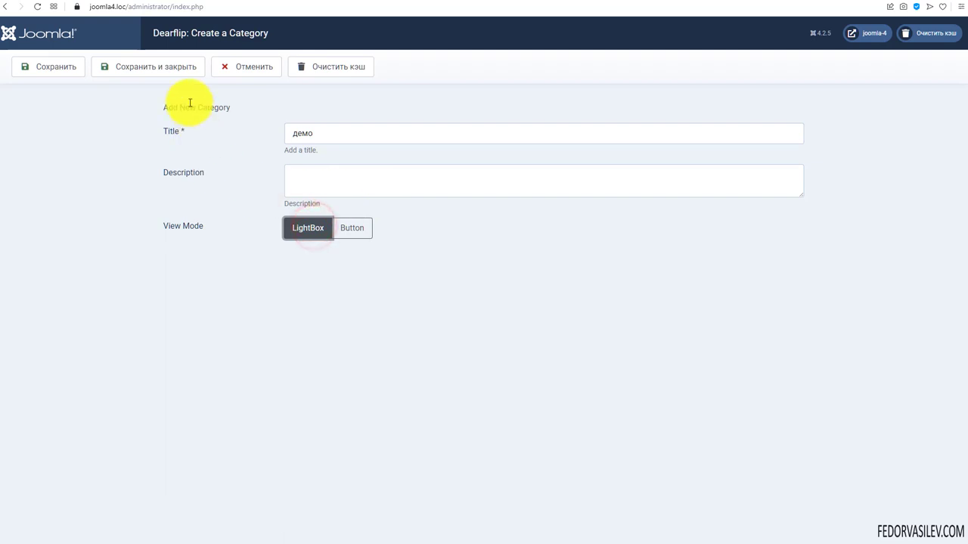
{"action": "left_click", "coordinate": [168, 65]}
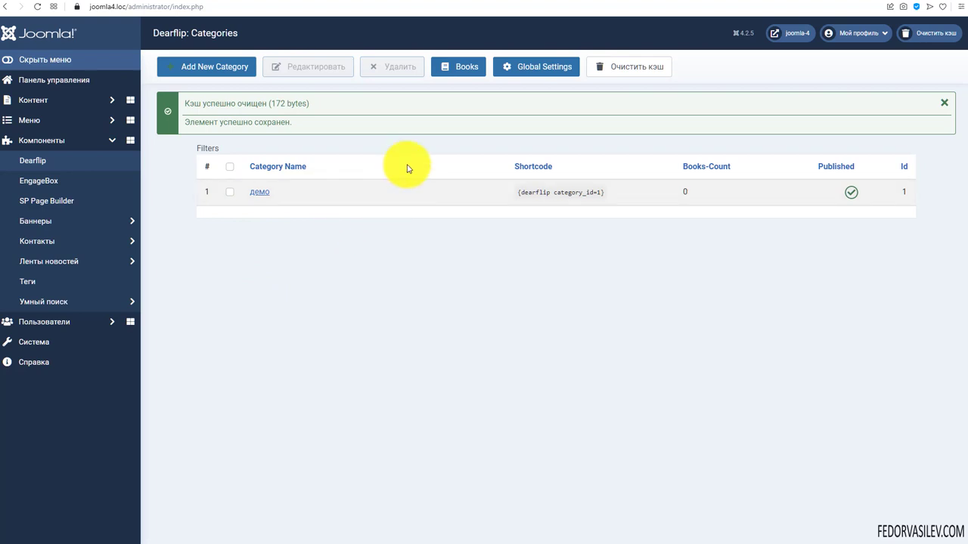
Return to the Dearflip books and start a new book titled "тетс-1" in the category "демо"
{"action": "left_click", "coordinate": [466, 67]}
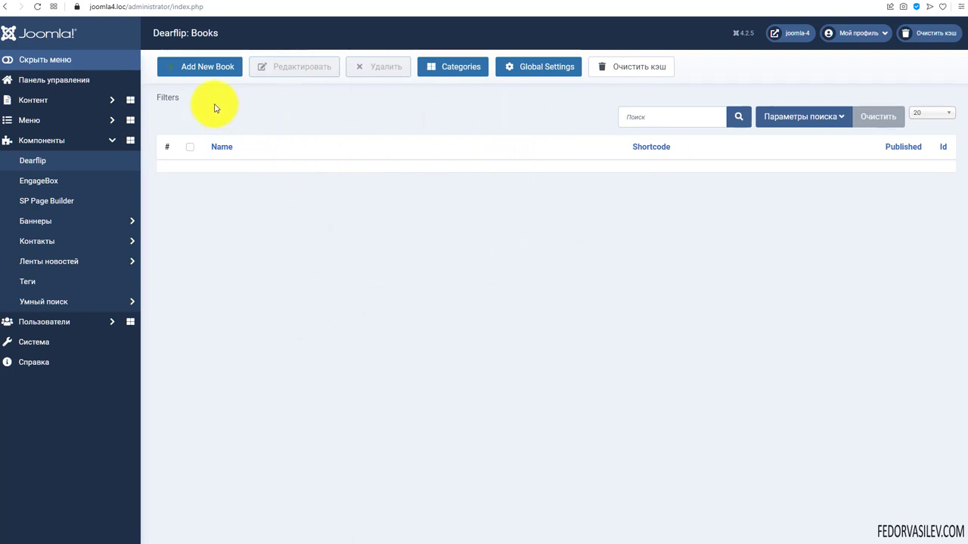
{"action": "left_click", "coordinate": [196, 70]}
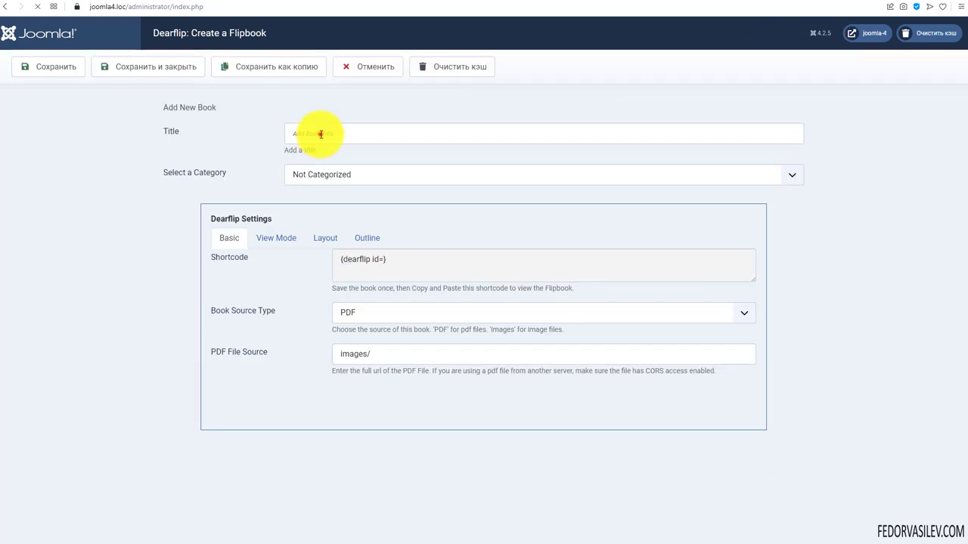
{"action": "left_click", "coordinate": [321, 134]}
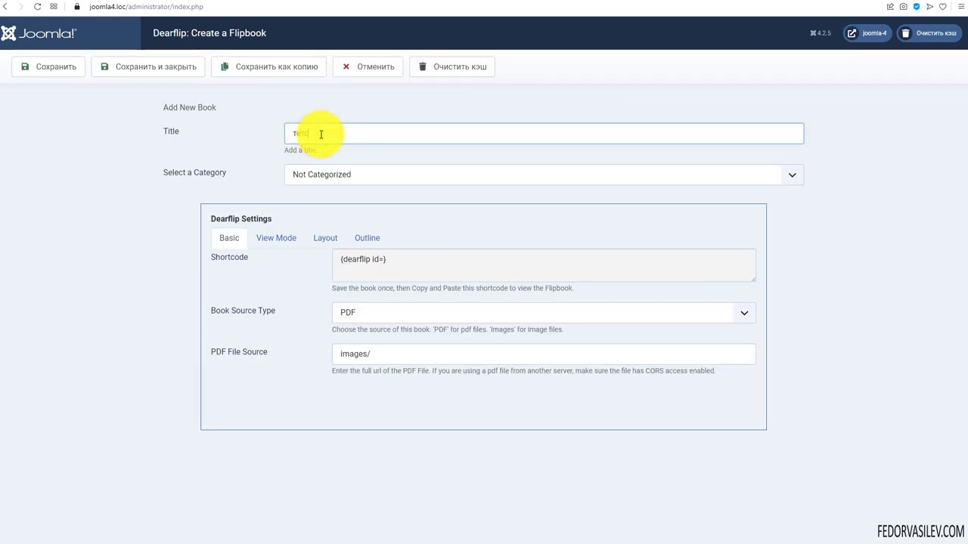
{"action": "type", "text": "тест-1"}
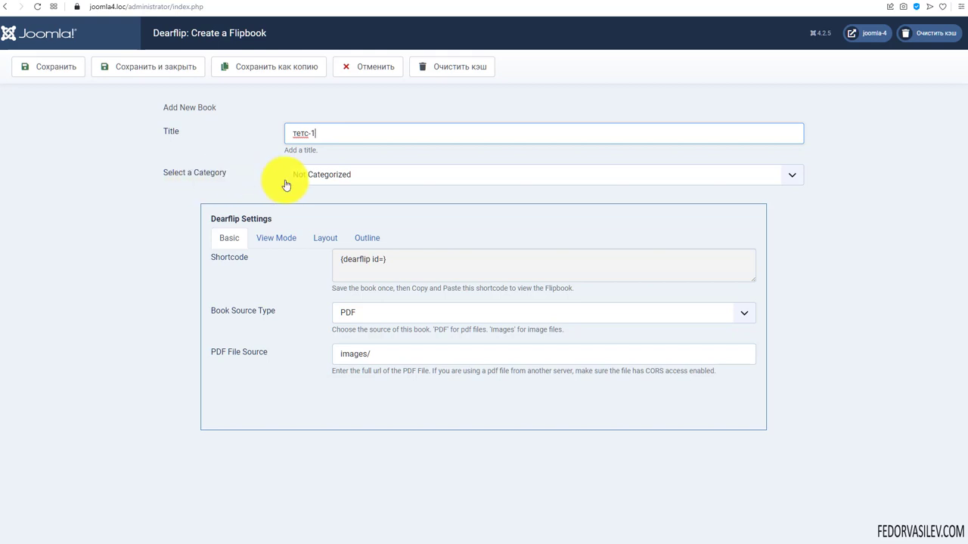
{"action": "left_click", "coordinate": [330, 175]}
{"action": "left_click", "coordinate": [329, 175]}
{"action": "left_click", "coordinate": [329, 174]}
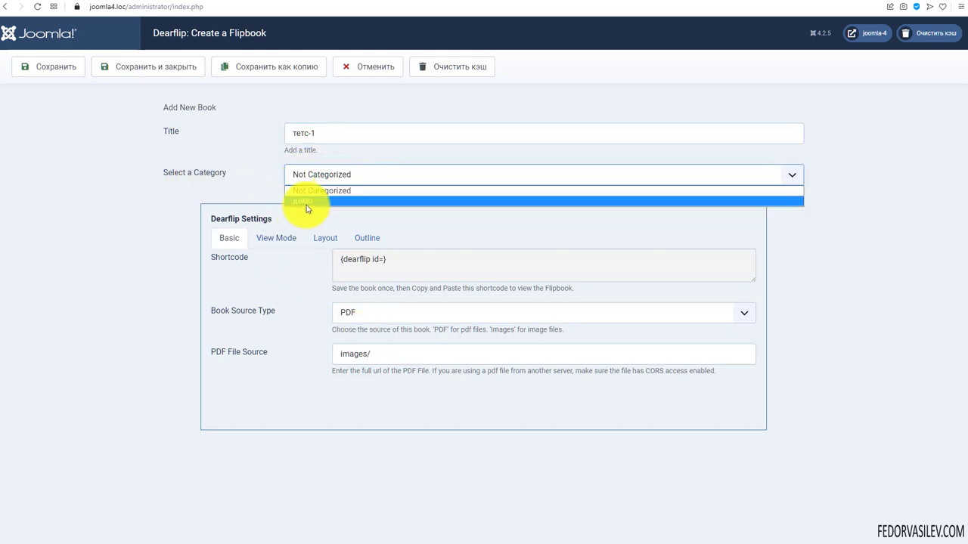
{"action": "left_click", "coordinate": [307, 201]}
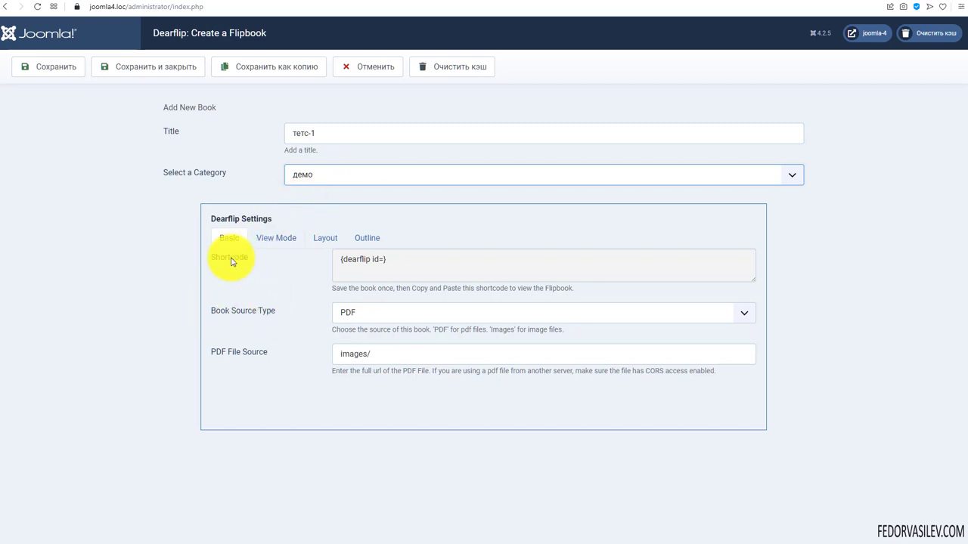
Switch the book source type to Images to view its fields, and set it back to PDF
{"action": "left_click", "coordinate": [377, 312]}
{"action": "left_click", "coordinate": [363, 339]}
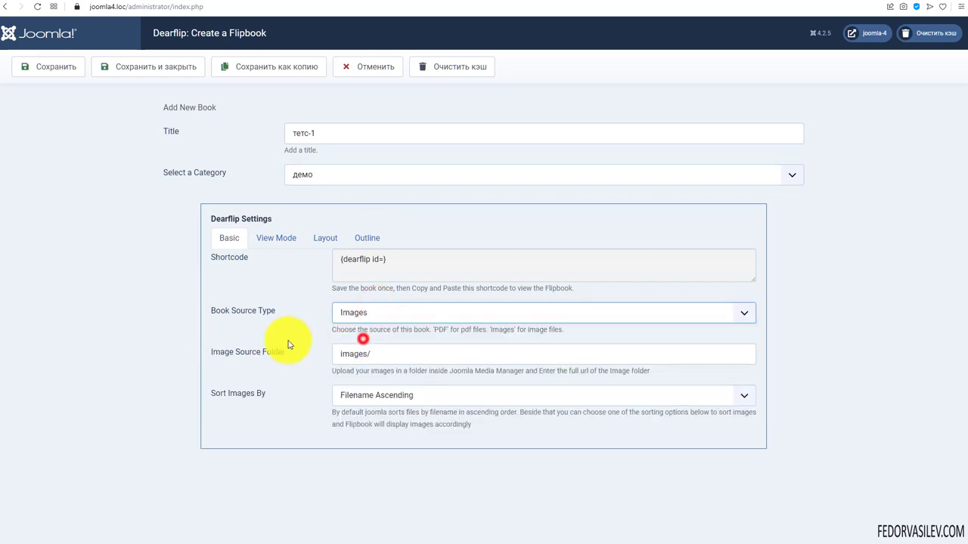
{"action": "left_click", "coordinate": [354, 312]}
{"action": "left_click", "coordinate": [352, 329]}
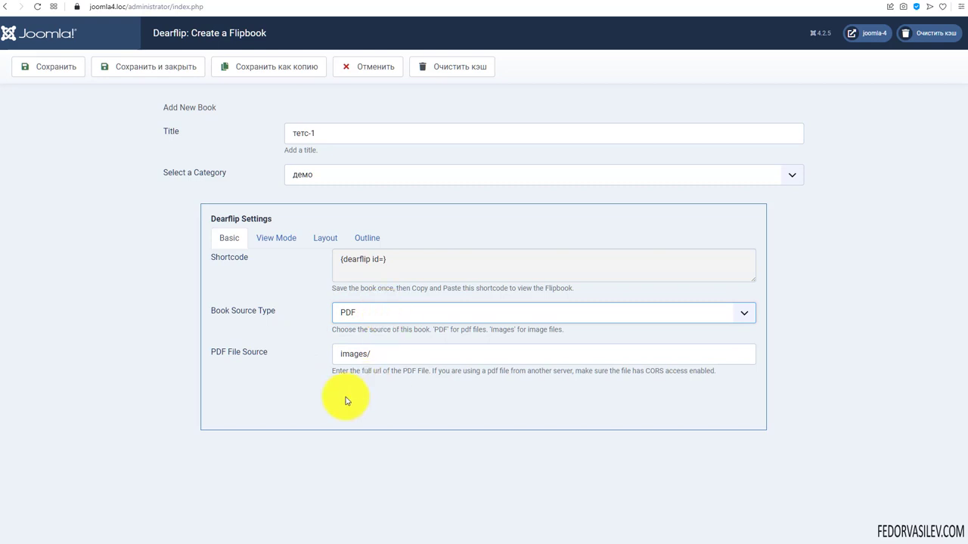
Set the book's PDF file source to images/1.pdf
{"action": "left_click", "coordinate": [366, 353]}
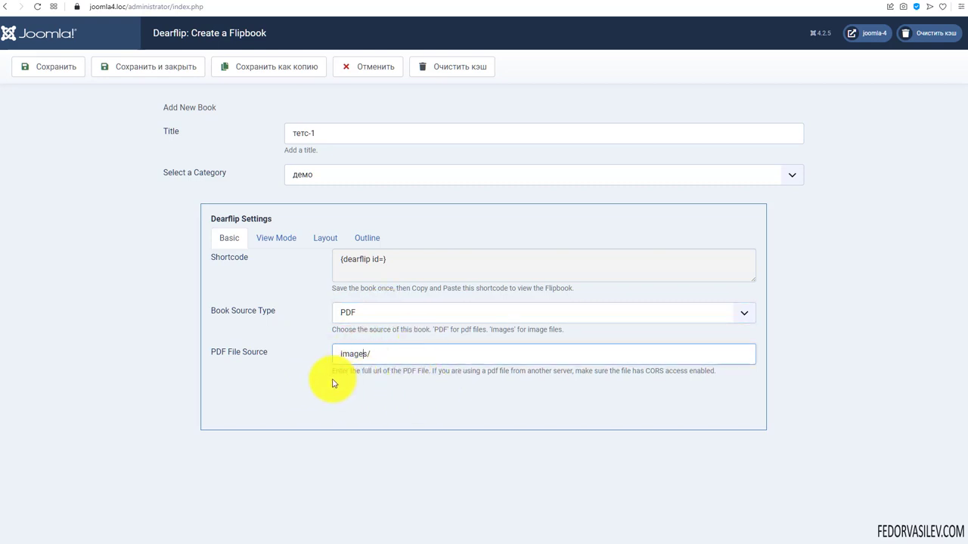
{"action": "left_click", "coordinate": [511, 2]}
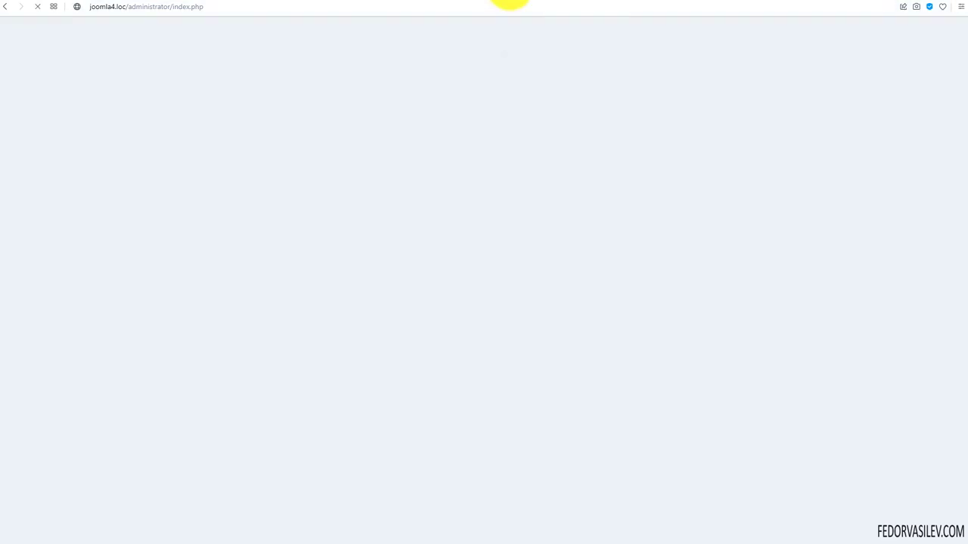
{"action": "left_click", "coordinate": [608, 3]}
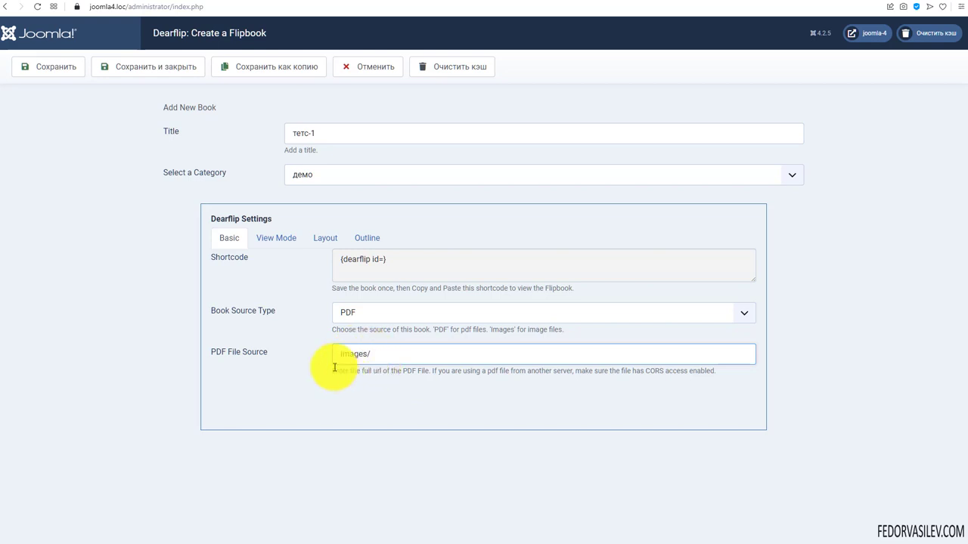
{"action": "left_click", "coordinate": [397, 353]}
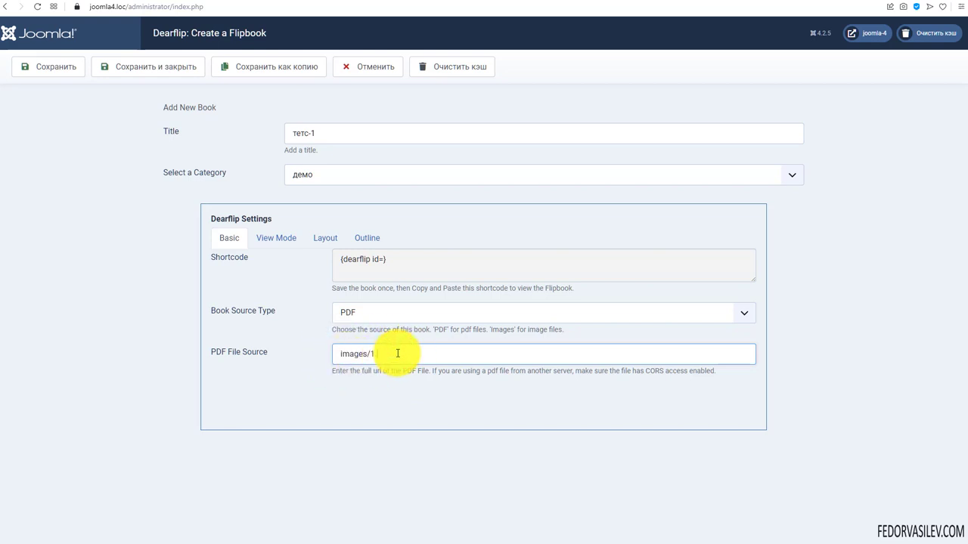
{"action": "type", "text": "1.зва"}
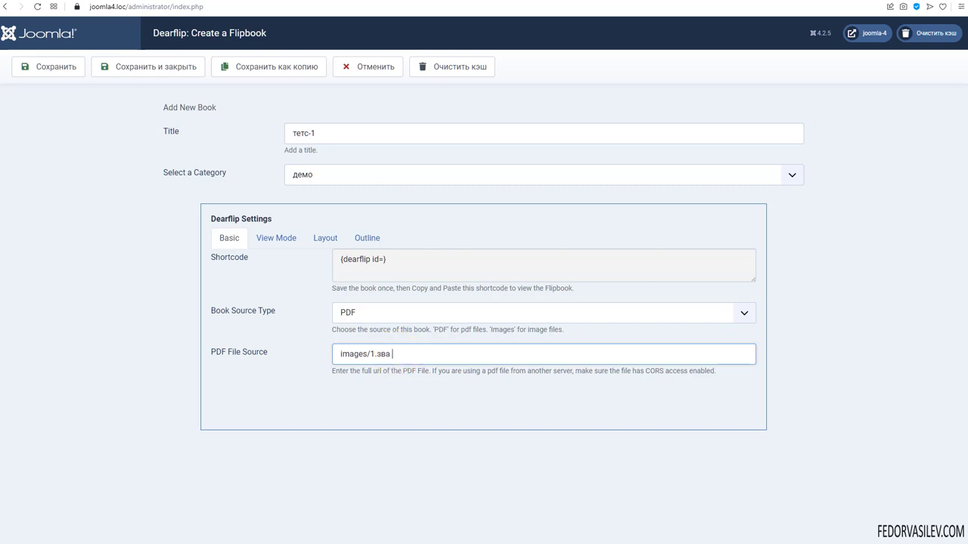
{"action": "left_click", "coordinate": [659, 450]}
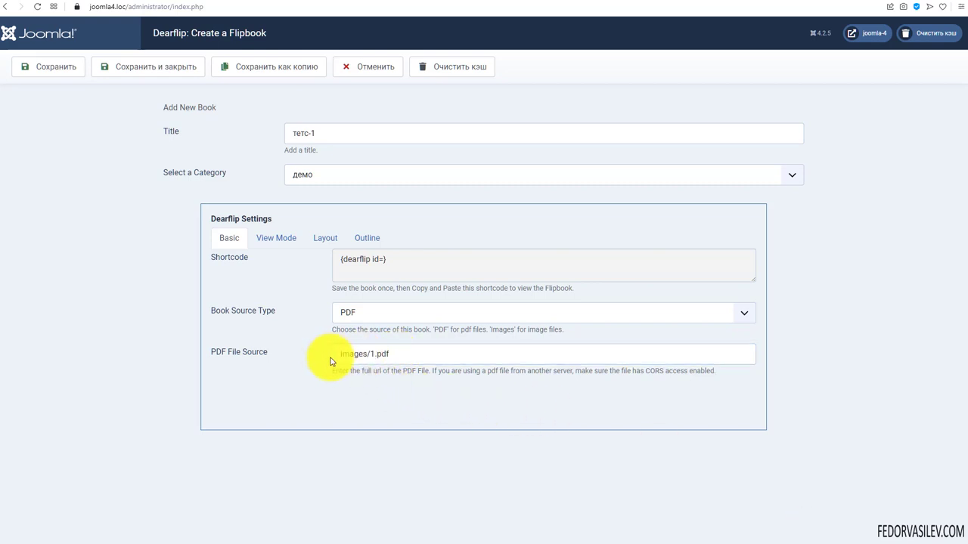
{"action": "left_click_drag", "start_coordinate": [335, 356], "coordinate": [443, 367]}
{"action": "left_click", "coordinate": [447, 394]}
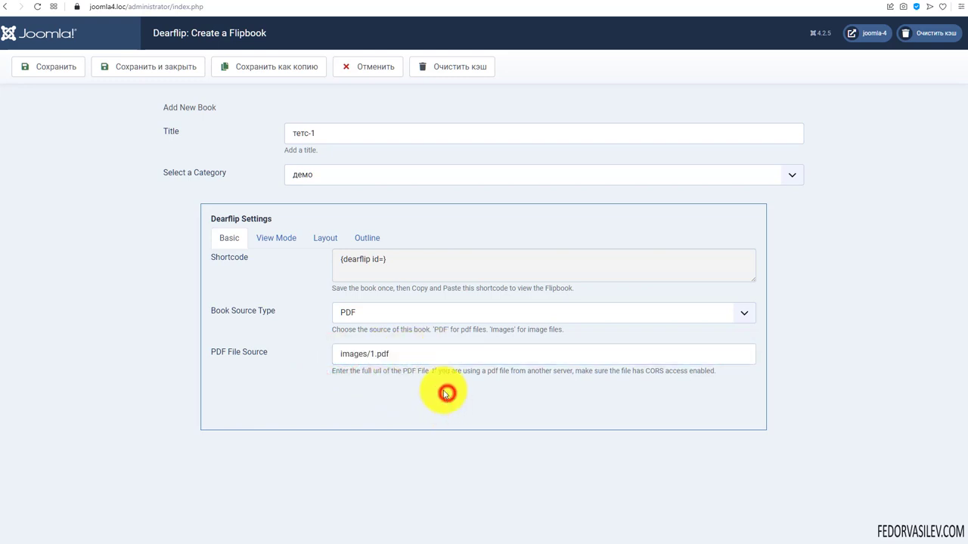
Set the book's view mode to LightBox and choose paneli.jpg from the images folder as the PDF thumbnail
{"action": "left_click", "coordinate": [274, 238]}
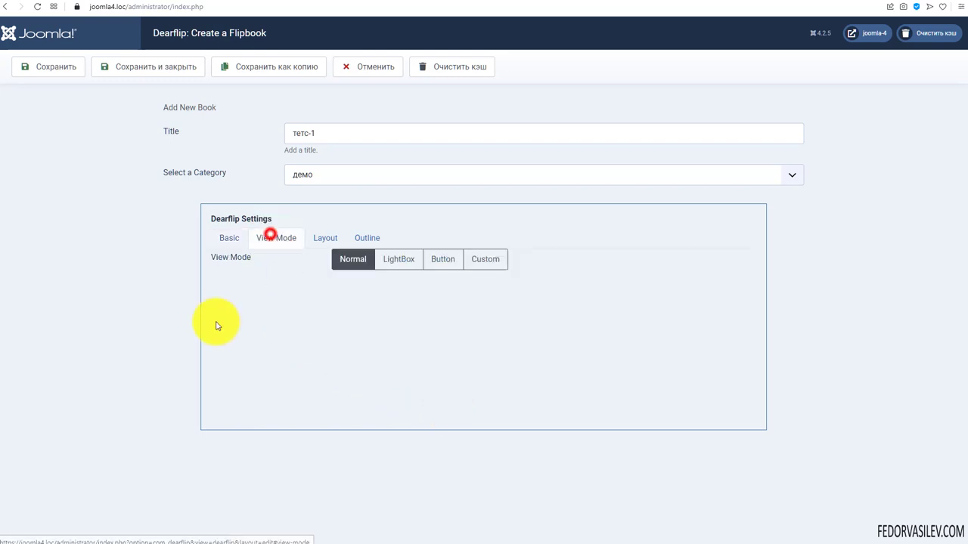
{"action": "left_click", "coordinate": [410, 259]}
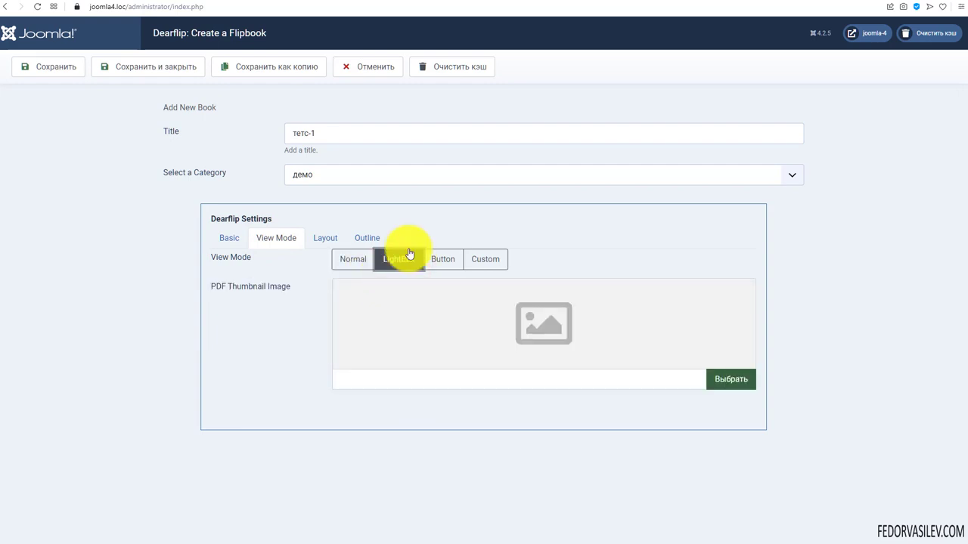
{"action": "left_click", "coordinate": [715, 380]}
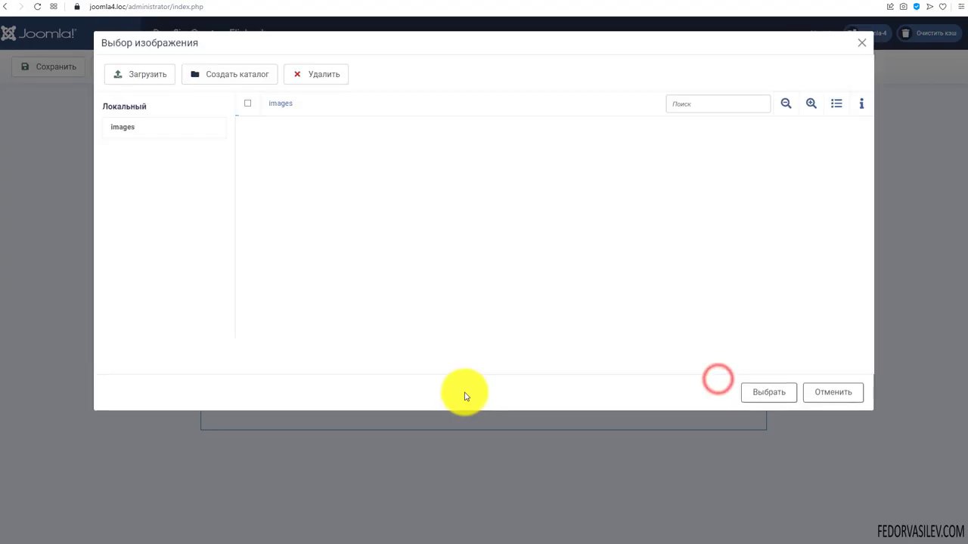
{"action": "scroll", "coordinate": [419, 261], "scroll_direction": "down", "scroll_amount": 2}
{"action": "scroll", "coordinate": [421, 257], "scroll_direction": "down", "scroll_amount": 2}
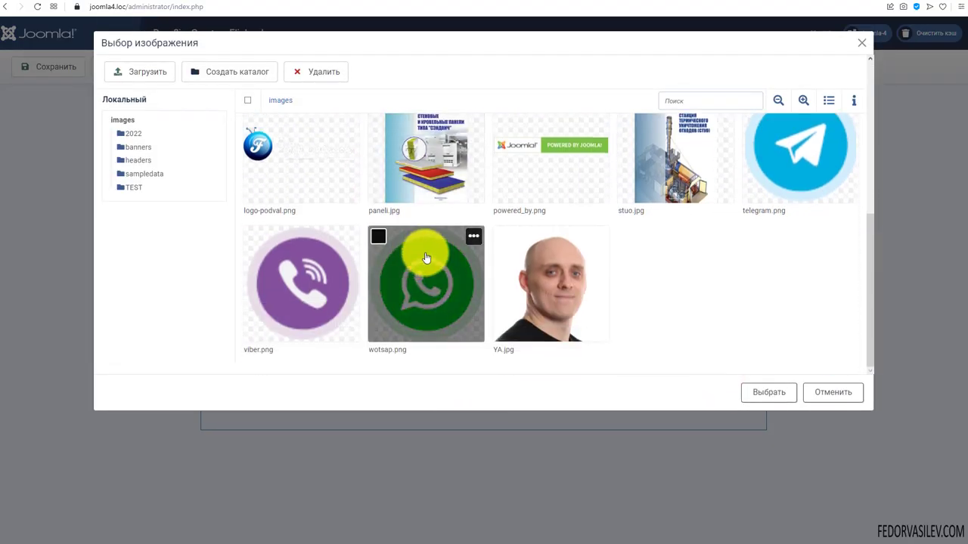
{"action": "scroll", "coordinate": [388, 209], "scroll_direction": "up", "scroll_amount": 1}
{"action": "left_click", "coordinate": [378, 182]}
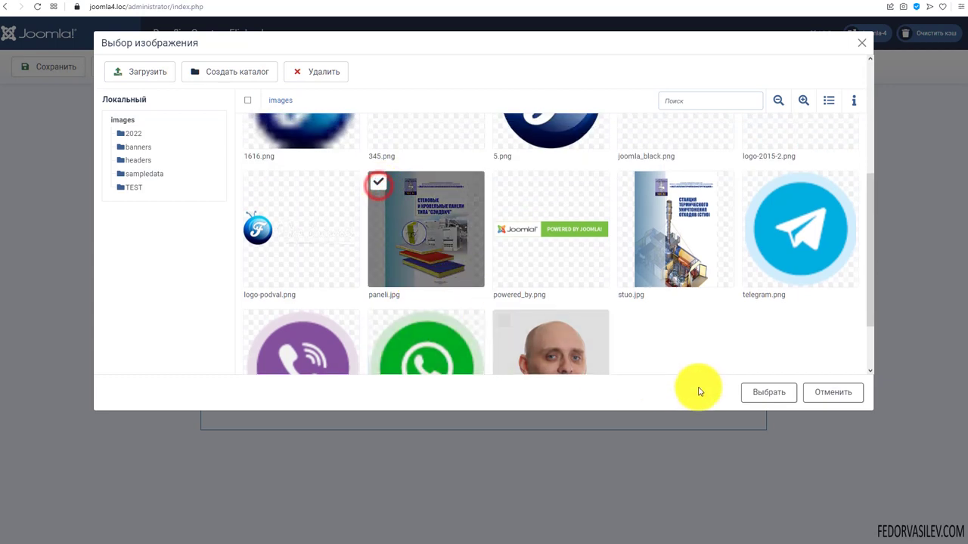
{"action": "left_click", "coordinate": [767, 392]}
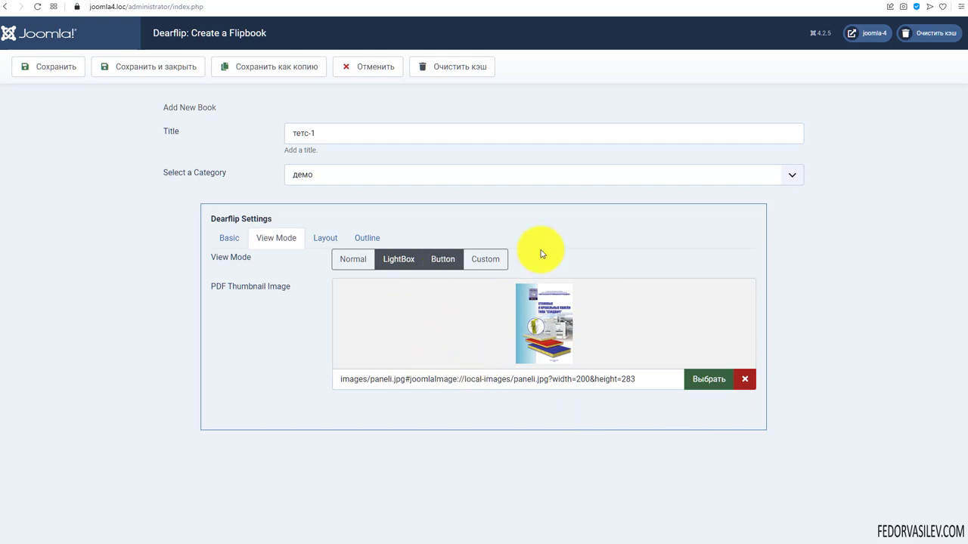
Look over the book's layout and outline settings, save the flipbook and return to the list of books
{"action": "left_click", "coordinate": [333, 239]}
{"action": "scroll", "coordinate": [400, 277], "scroll_direction": "down", "scroll_amount": 1}
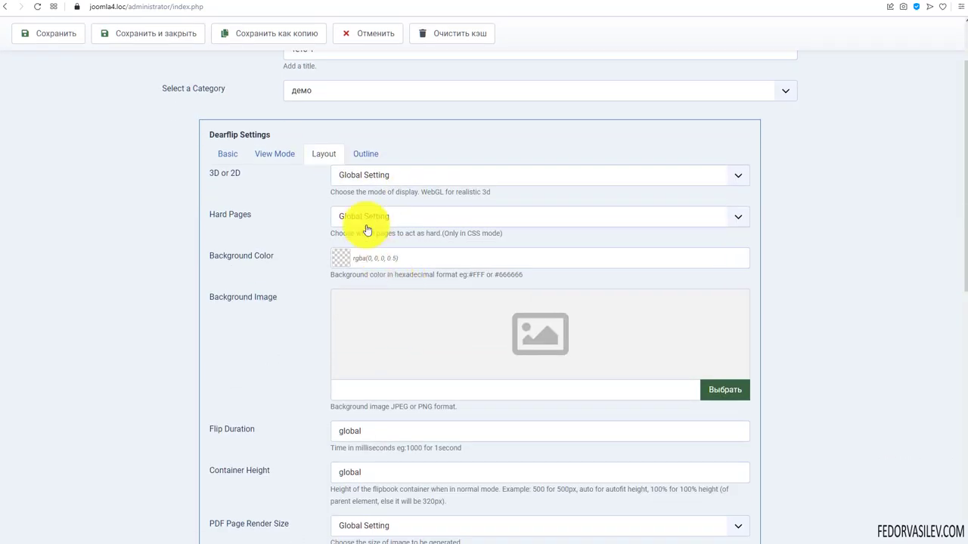
{"action": "left_click", "coordinate": [363, 155]}
{"action": "left_click", "coordinate": [239, 242]}
{"action": "left_click", "coordinate": [278, 239]}
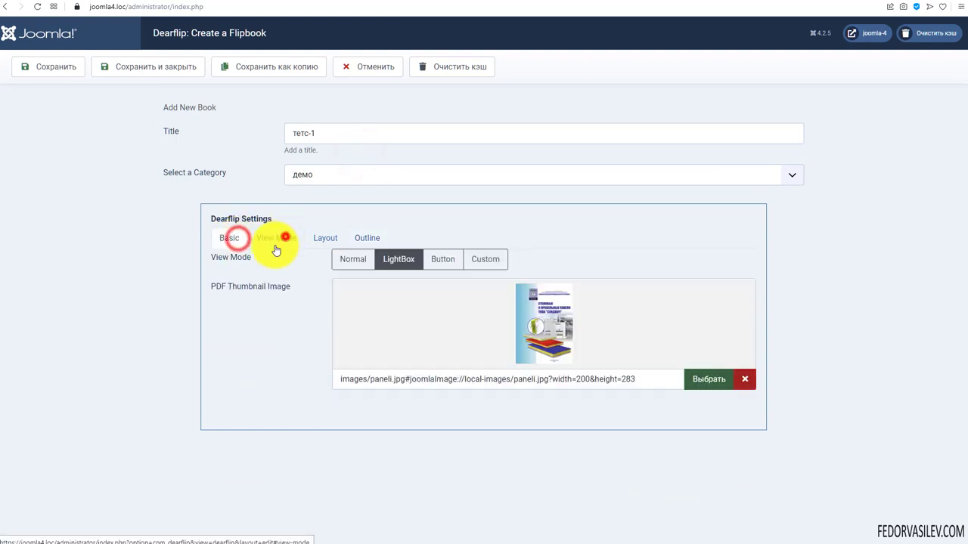
{"action": "left_click", "coordinate": [59, 67]}
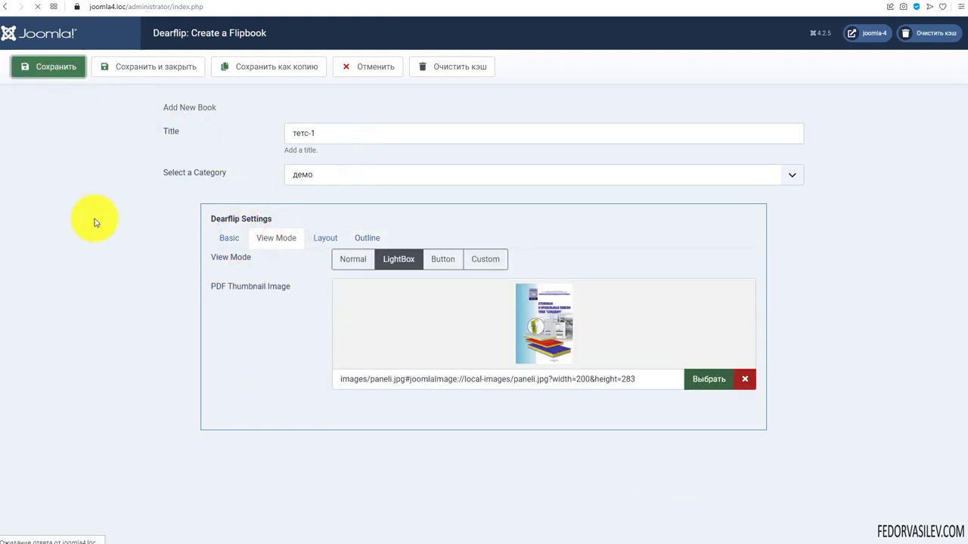
{"action": "left_click", "coordinate": [368, 63]}
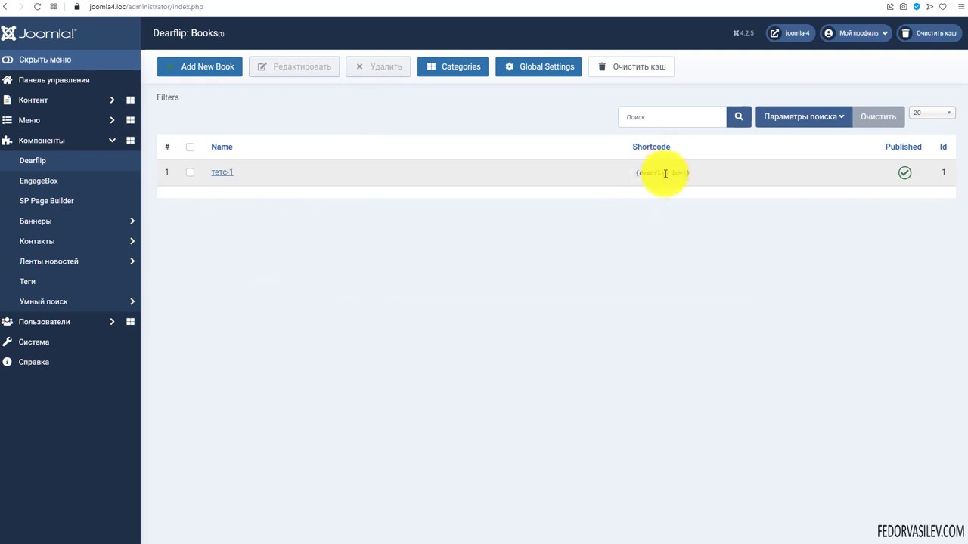
Start a second book titled "тест-2" and assign it to the category "демо"
{"action": "left_click", "coordinate": [207, 79]}
{"action": "left_click", "coordinate": [303, 138]}
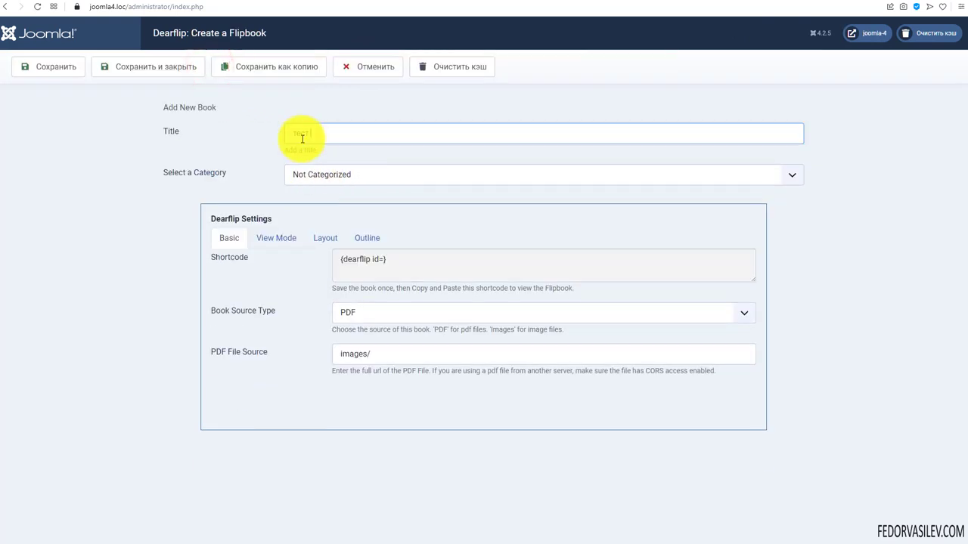
{"action": "type", "text": "тест-2"}
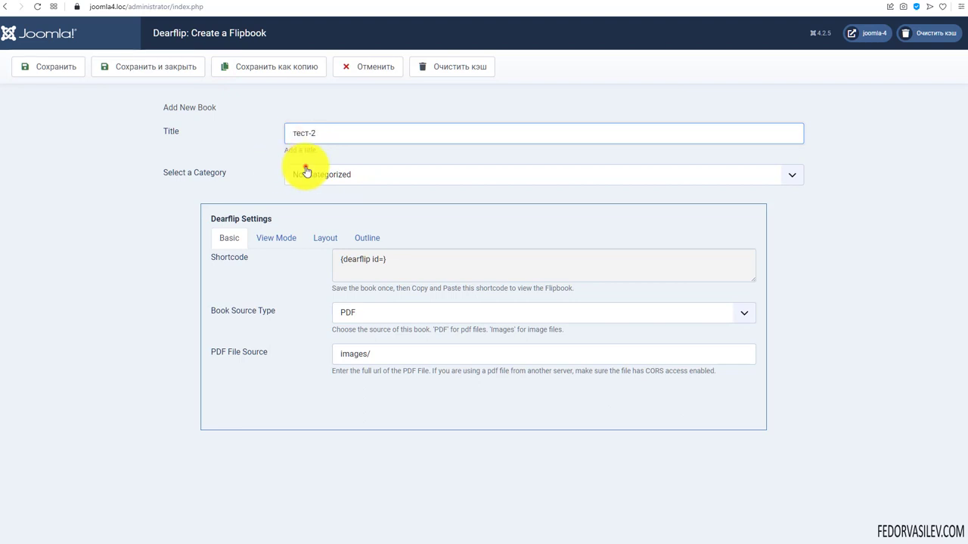
{"action": "left_click", "coordinate": [307, 170]}
{"action": "left_click", "coordinate": [310, 198]}
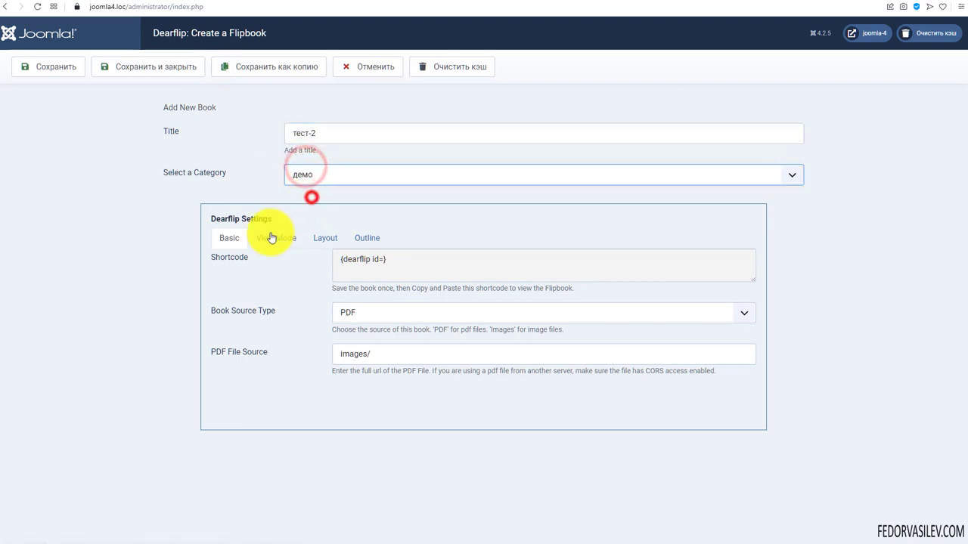
Set the PDF file source of the book "тест-2" to images/2.pdf
{"action": "left_click", "coordinate": [388, 353]}
{"action": "left_click", "coordinate": [386, 377]}
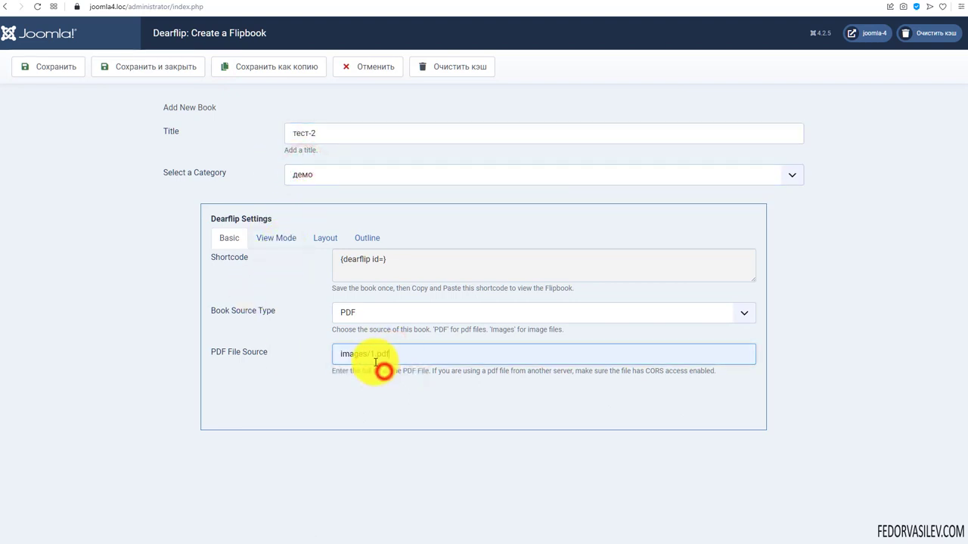
{"action": "double_click", "coordinate": [372, 353]}
{"action": "type", "text": "2"}
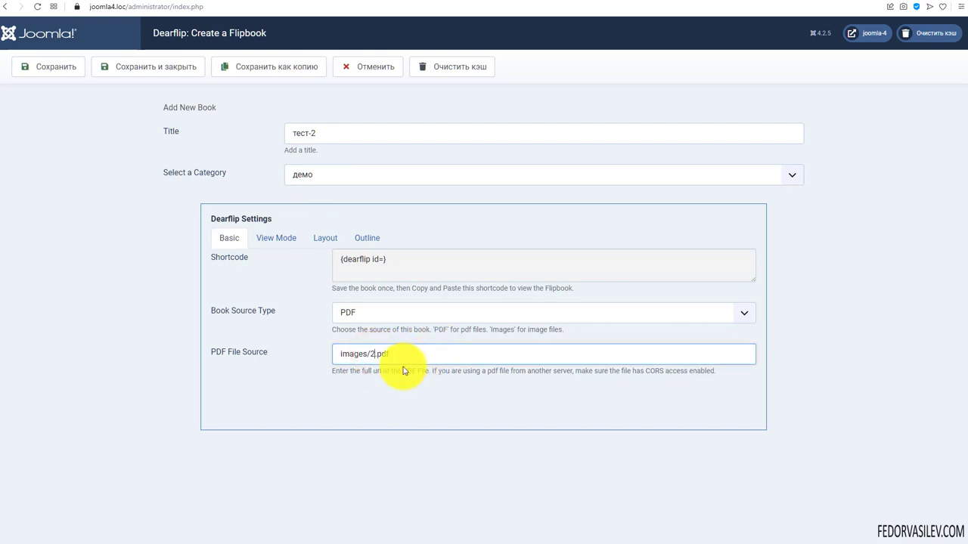
{"action": "left_click_drag", "start_coordinate": [411, 354], "coordinate": [300, 350]}
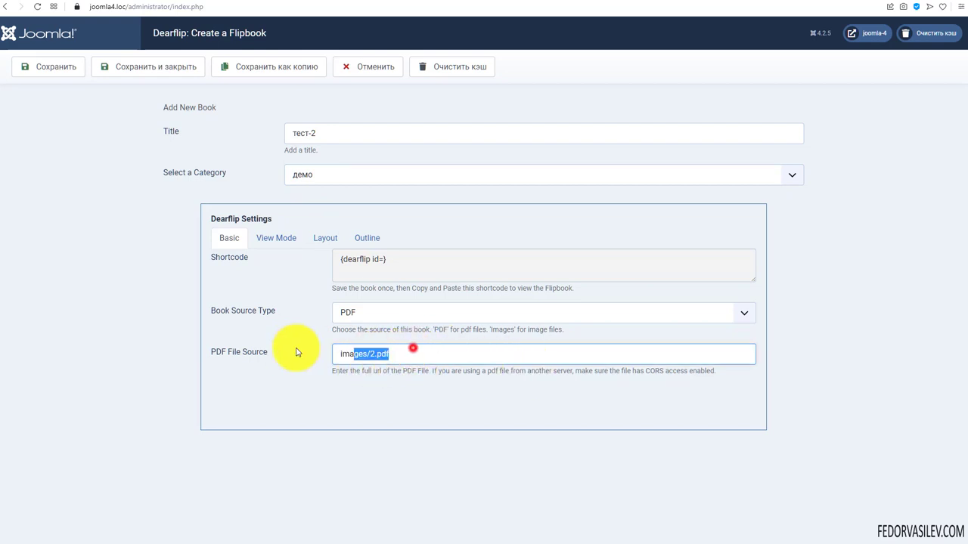
{"action": "left_click", "coordinate": [406, 389]}
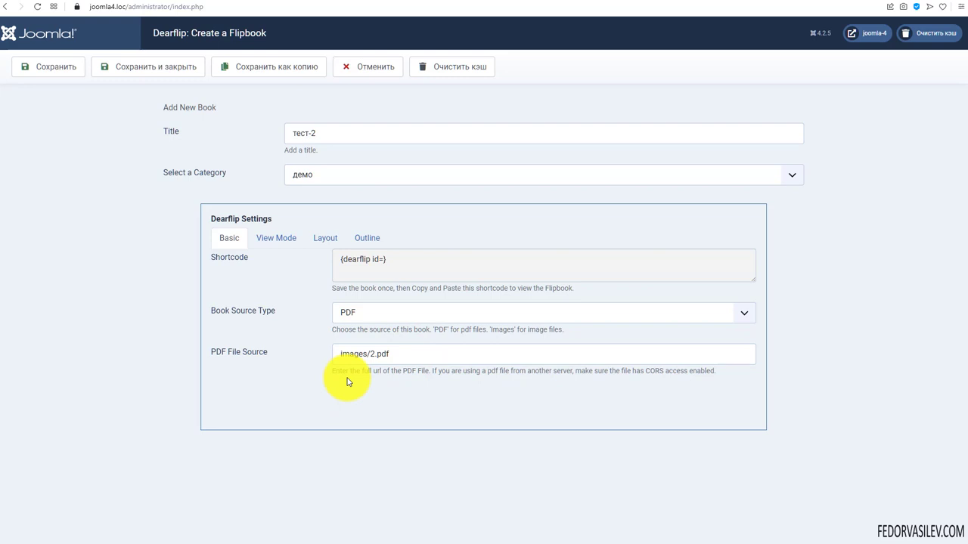
Set the book's view mode to LightBox, choose stuo.jpg as the PDF thumbnail, and save and close the flipbook
{"action": "left_click", "coordinate": [325, 239]}
{"action": "left_click", "coordinate": [272, 240]}
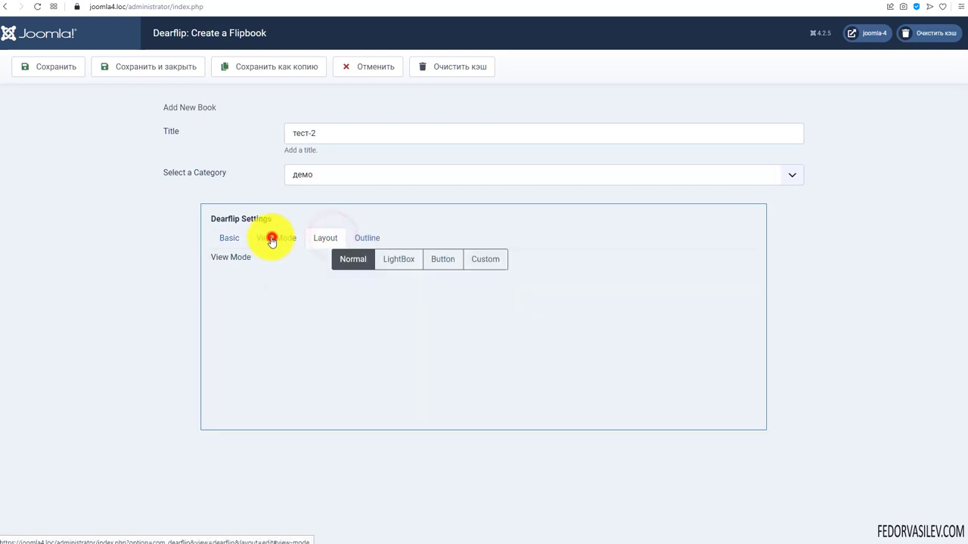
{"action": "left_click", "coordinate": [385, 260]}
{"action": "left_click", "coordinate": [714, 376]}
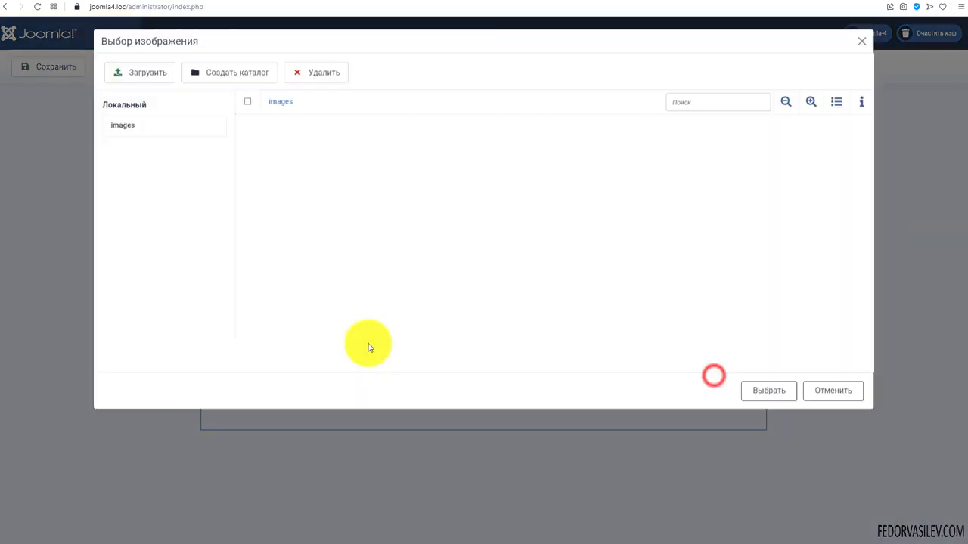
{"action": "scroll", "coordinate": [453, 275], "scroll_direction": "down", "scroll_amount": 4}
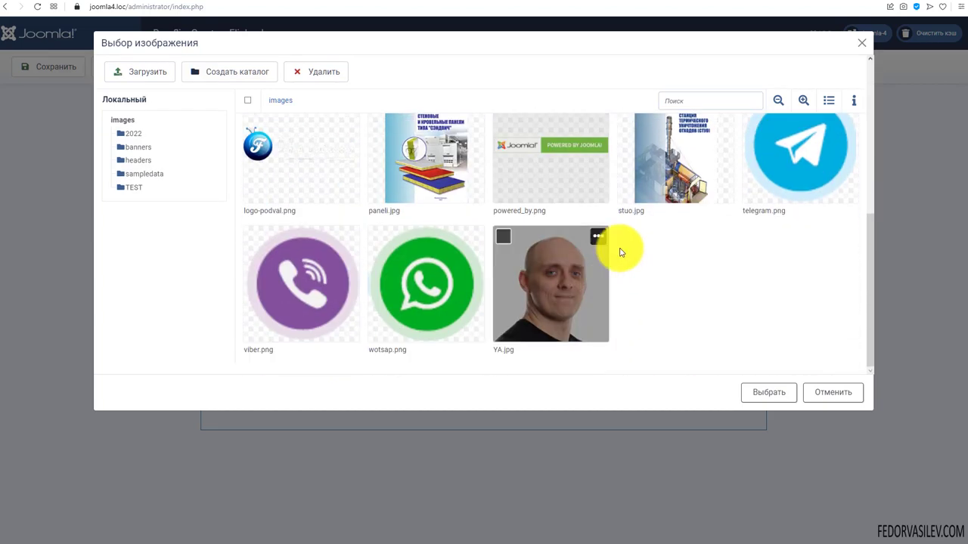
{"action": "scroll", "coordinate": [620, 252], "scroll_direction": "up", "scroll_amount": 1}
{"action": "left_click", "coordinate": [624, 182]}
{"action": "left_click", "coordinate": [763, 393]}
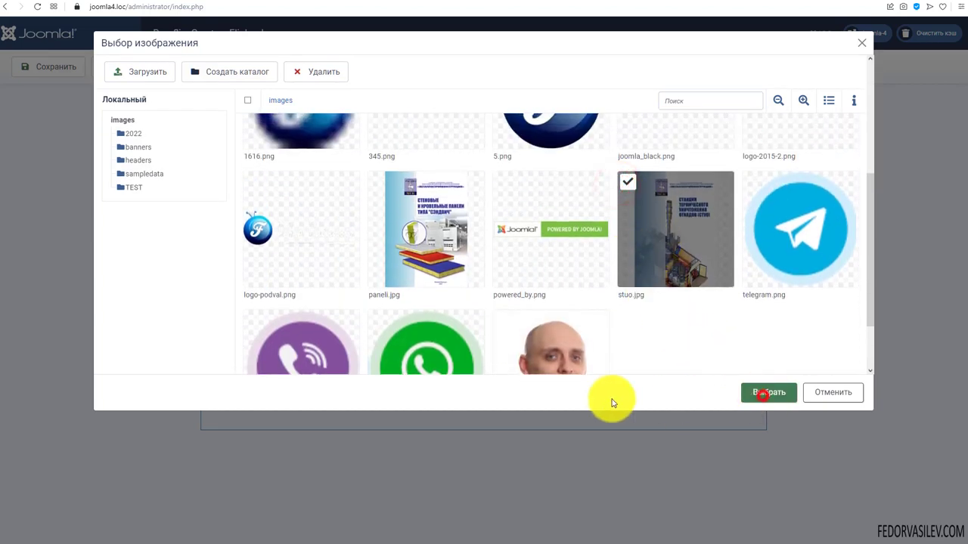
{"action": "left_click", "coordinate": [185, 65]}
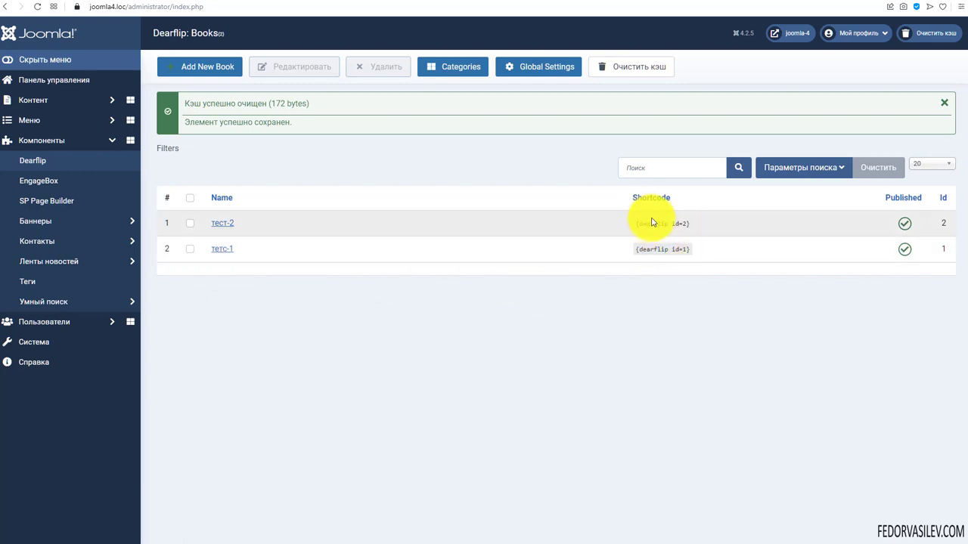
Look over the site's front page and open the article "тест" to examine where a flipbook could go
{"action": "left_click", "coordinate": [686, 1]}
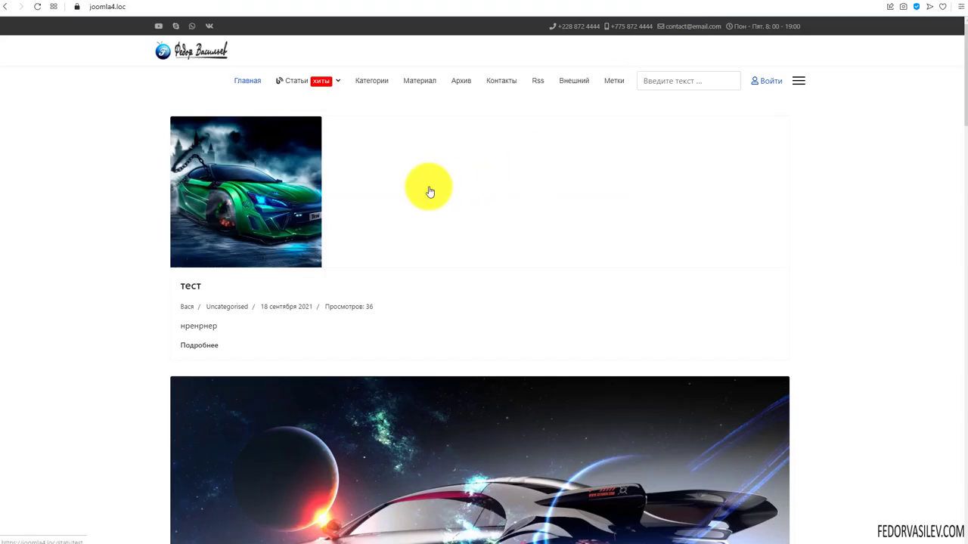
{"action": "scroll", "coordinate": [430, 192], "scroll_direction": "down", "scroll_amount": 10}
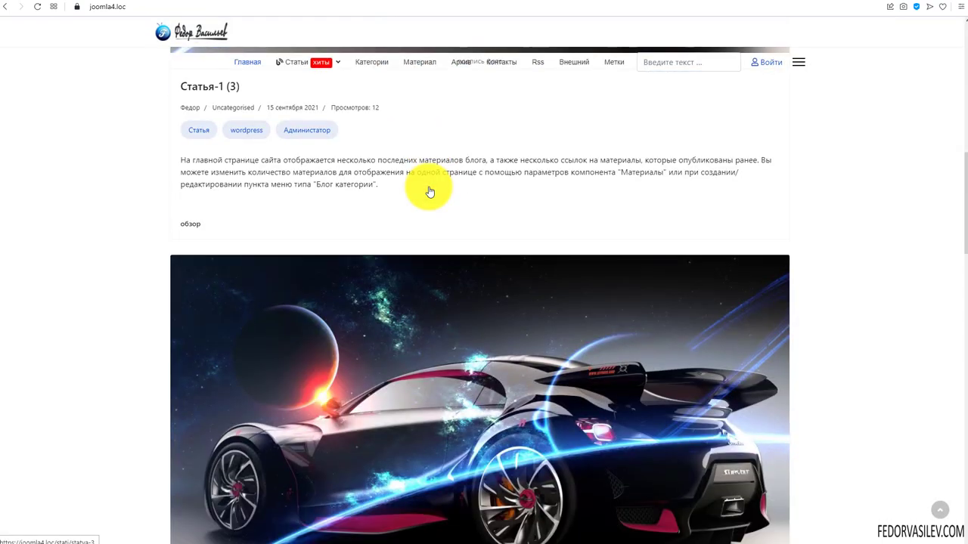
{"action": "key", "text": "F5"}
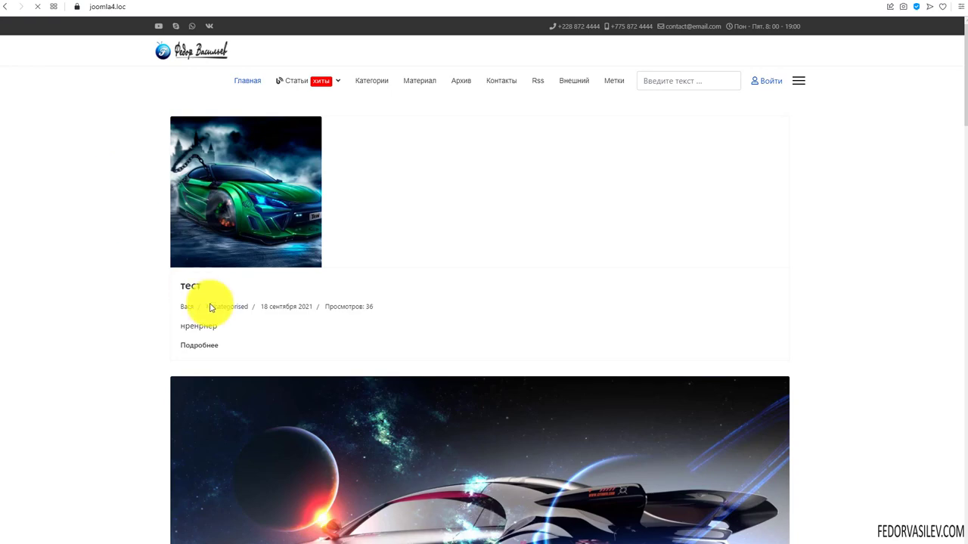
{"action": "left_click", "coordinate": [276, 211]}
{"action": "scroll", "coordinate": [313, 222], "scroll_direction": "down", "scroll_amount": 5}
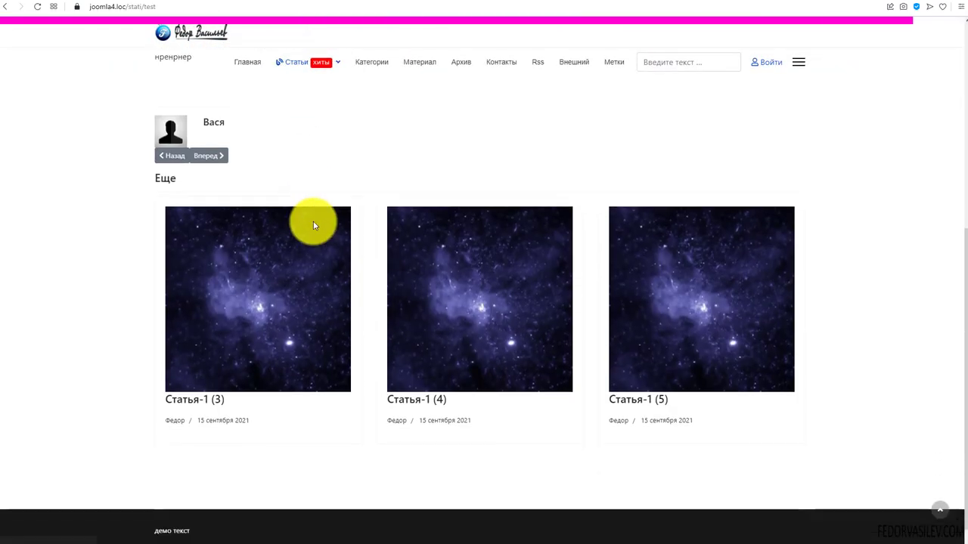
{"action": "scroll", "coordinate": [313, 222], "scroll_direction": "up", "scroll_amount": 5}
{"action": "scroll", "coordinate": [309, 222], "scroll_direction": "down", "scroll_amount": 2}
{"action": "scroll", "coordinate": [309, 222], "scroll_direction": "up", "scroll_amount": 2}
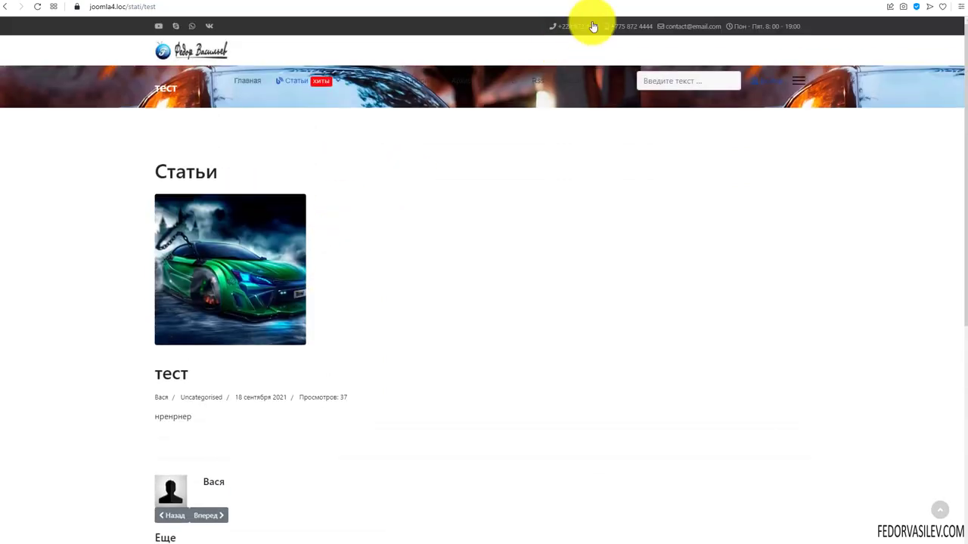
Copy the first book's shortcode {dearflip id=1} from the list of Dearflip books
{"action": "left_click", "coordinate": [624, 2]}
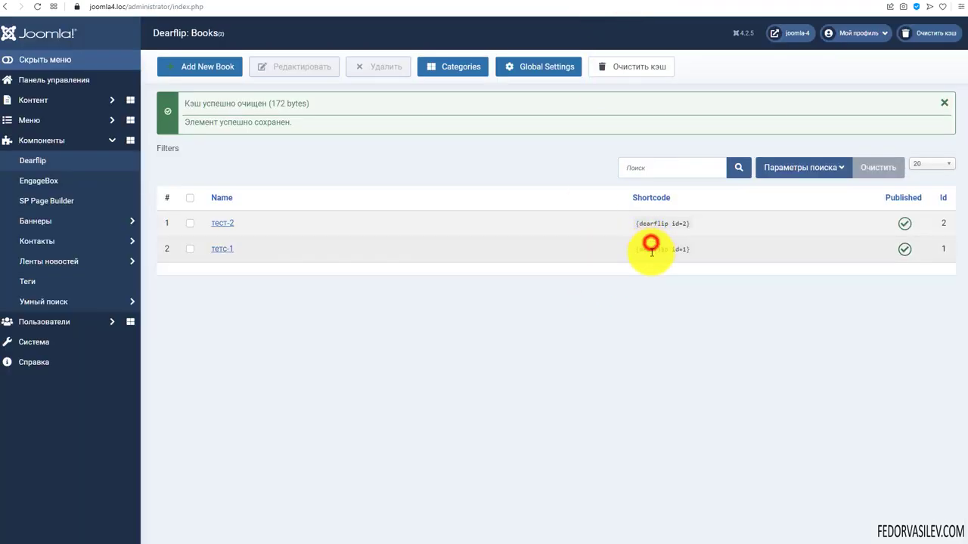
{"action": "left_click_drag", "start_coordinate": [675, 251], "coordinate": [695, 251]}
{"action": "key", "text": "ctrl+c"}
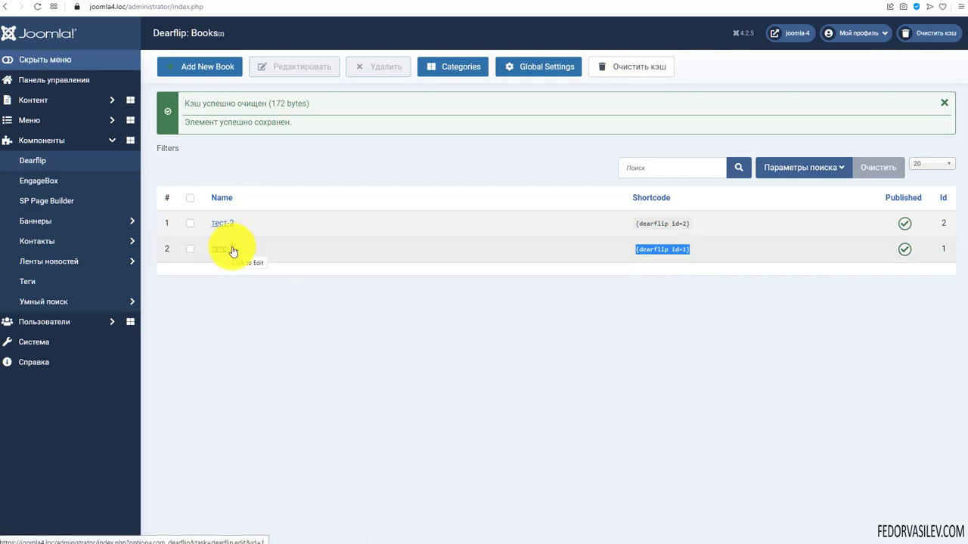
Open the article with alias "test" for editing, paste {dearflip id=1} below the read-more line and save the article
{"action": "key", "text": "alt+Left"}
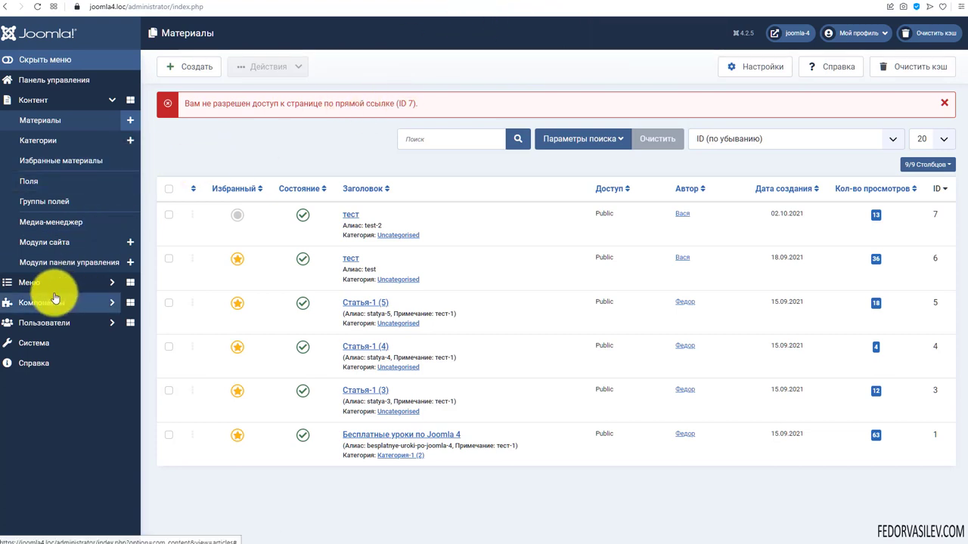
{"action": "left_click", "coordinate": [36, 114]}
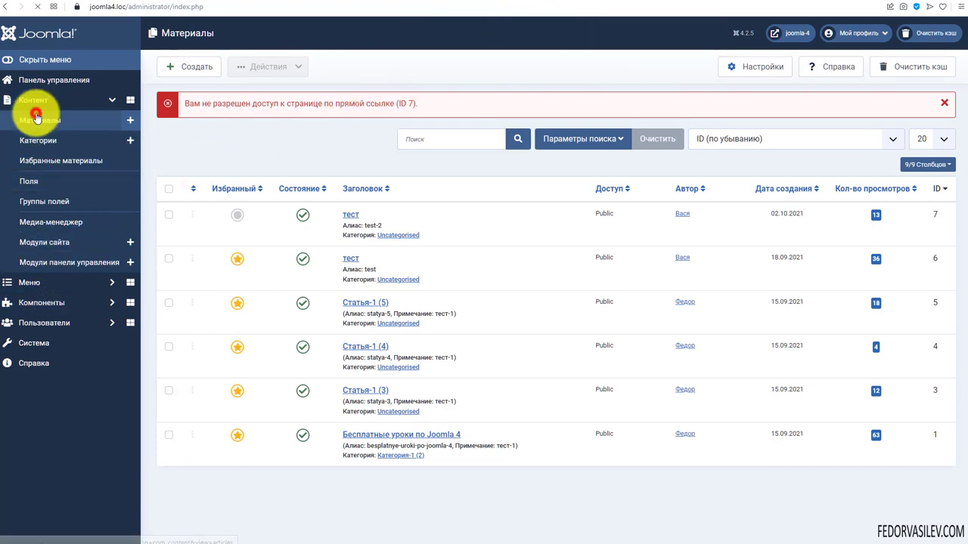
{"action": "left_click", "coordinate": [349, 182]}
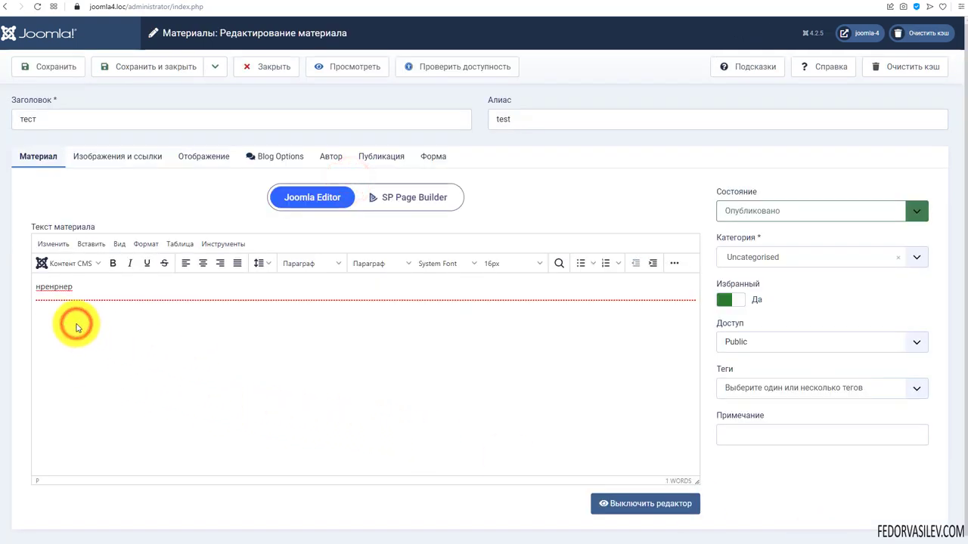
{"action": "key", "text": "ctrl+v"}
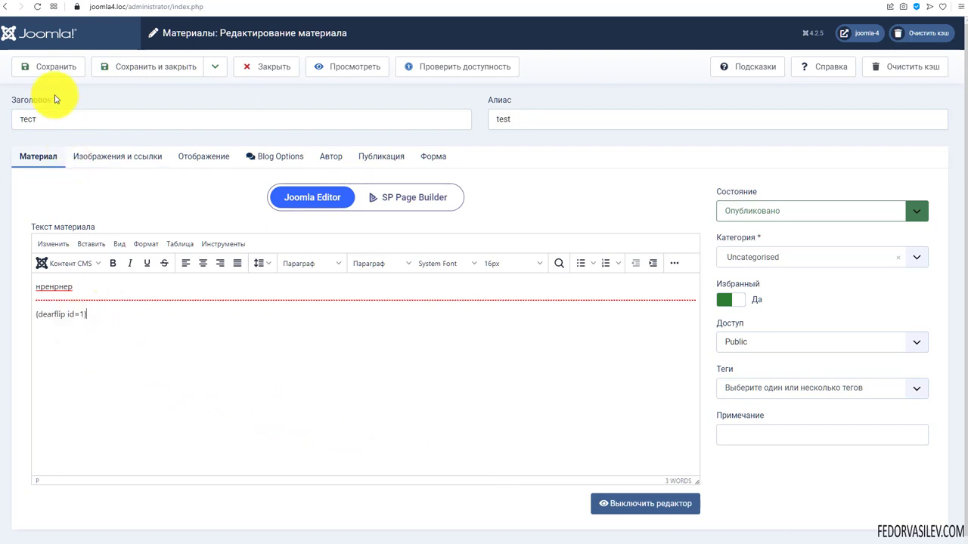
{"action": "left_click", "coordinate": [54, 68]}
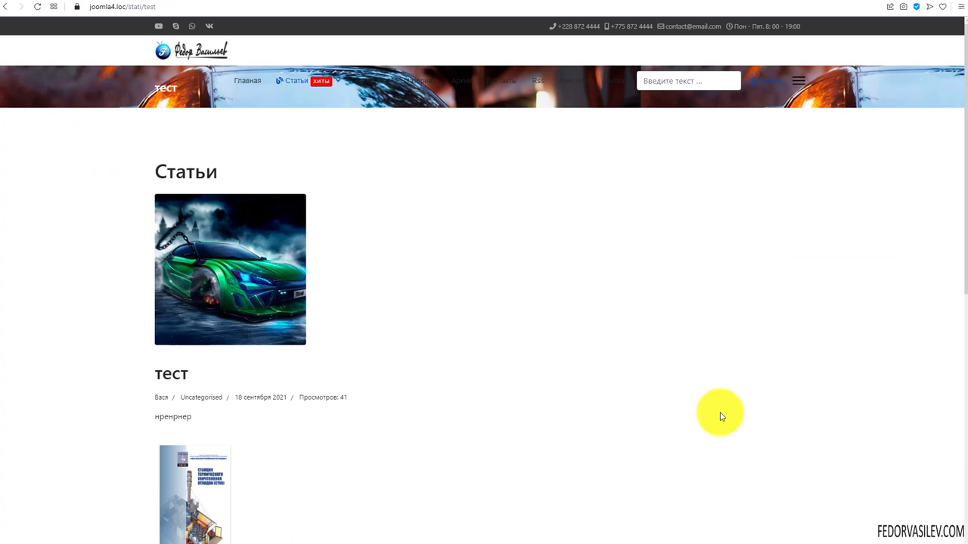
Open the flipbook from its thumbnail in the published article and leaf forward and back through its pages
{"action": "scroll", "coordinate": [546, 307], "scroll_direction": "down", "scroll_amount": 3}
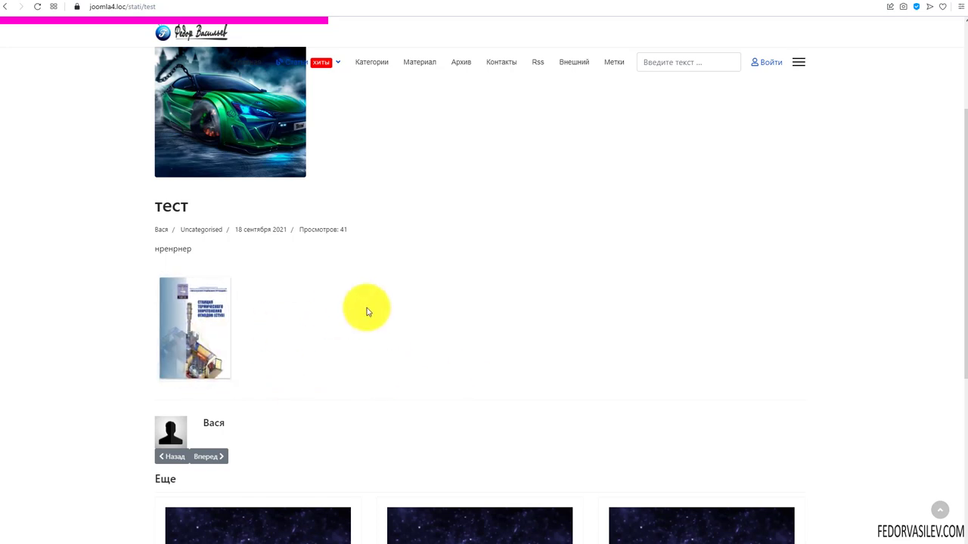
{"action": "left_click", "coordinate": [220, 318]}
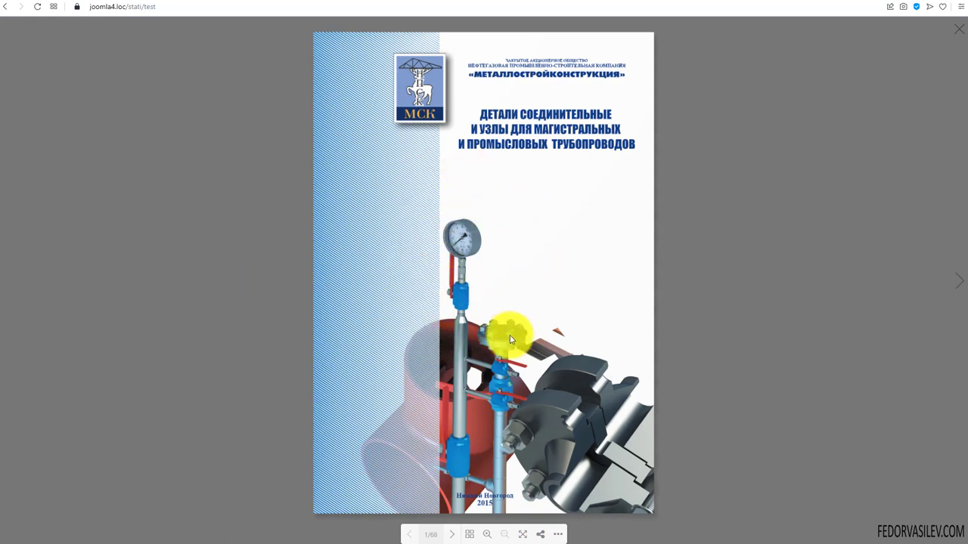
{"action": "left_click", "coordinate": [453, 537]}
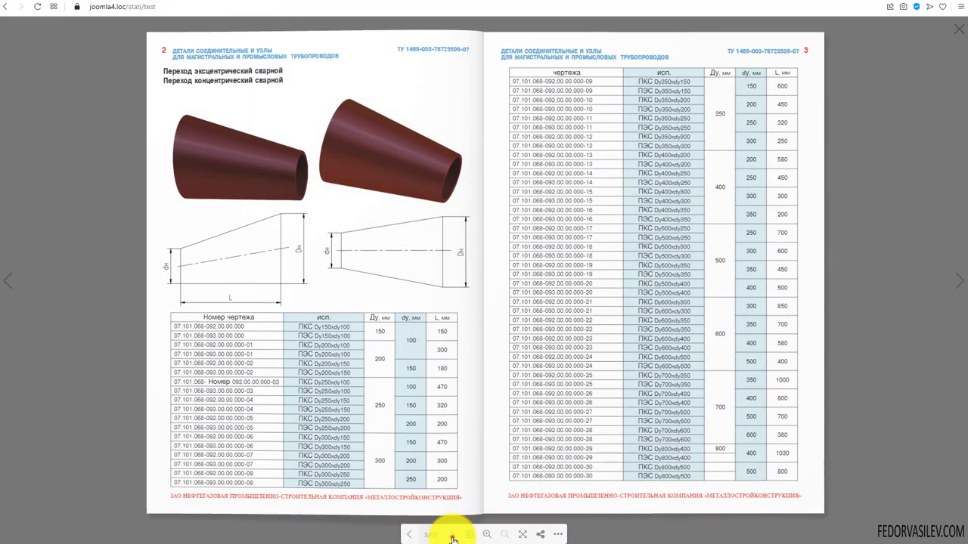
{"action": "left_click", "coordinate": [452, 539]}
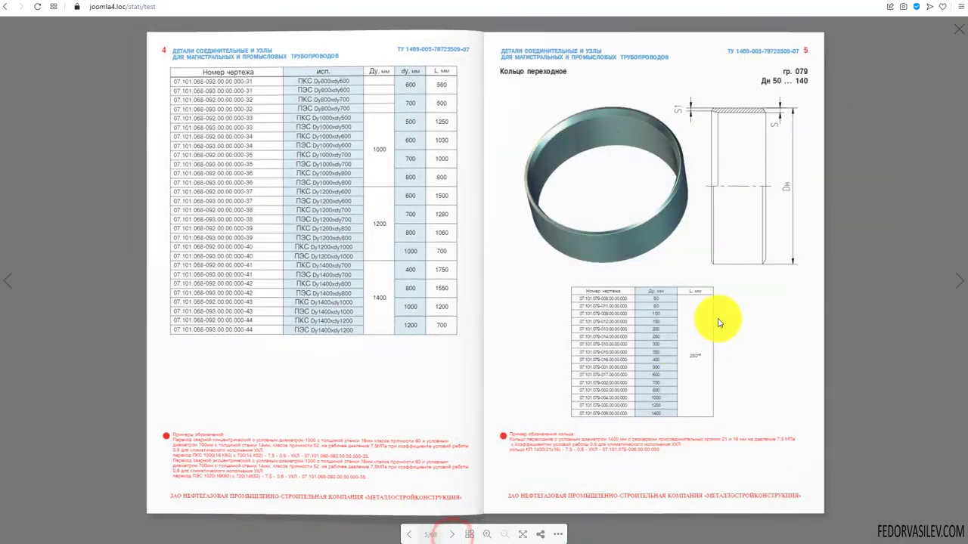
{"action": "left_click_drag", "start_coordinate": [793, 324], "coordinate": [799, 323]}
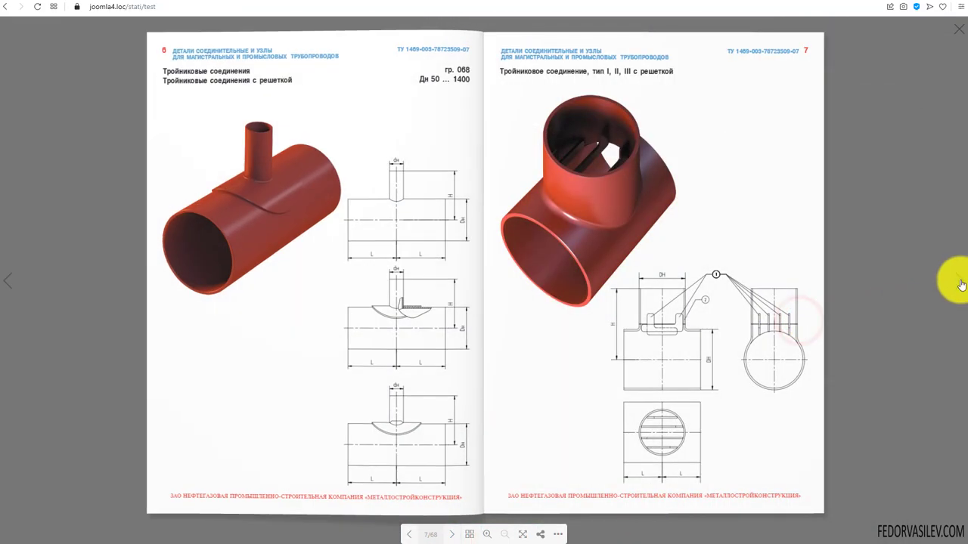
{"action": "left_click", "coordinate": [954, 280]}
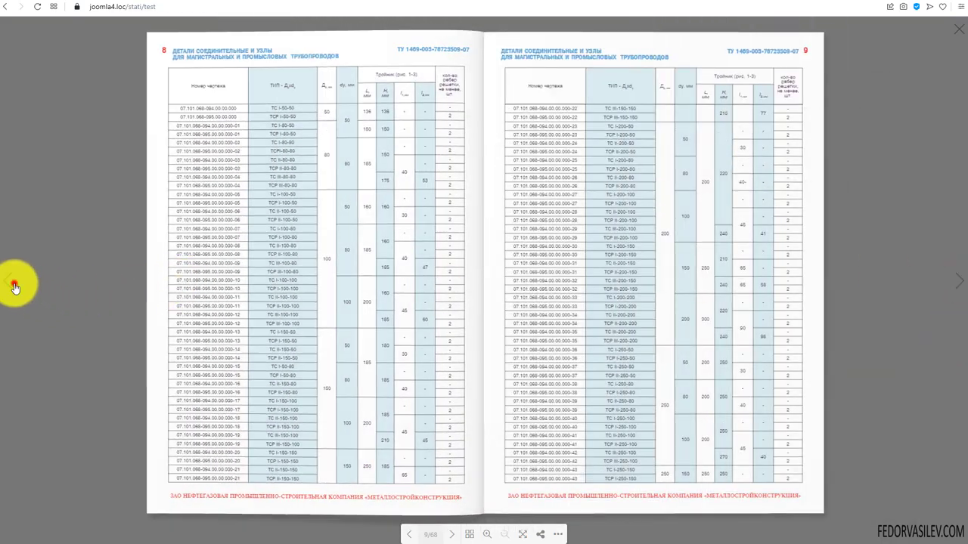
{"action": "left_click", "coordinate": [13, 282]}
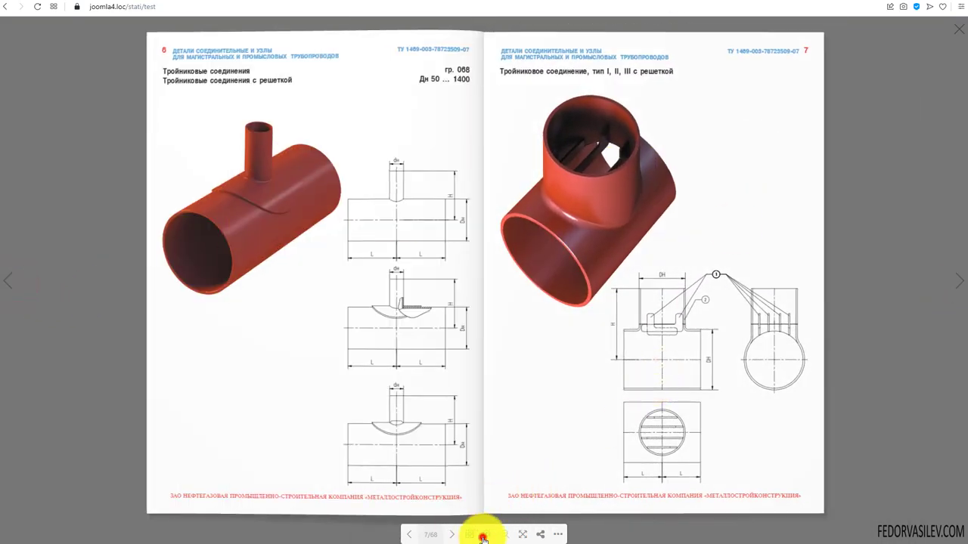
Try the flipbook's zoom and full-screen controls and examine its share link and additional options
{"action": "left_click", "coordinate": [483, 537]}
{"action": "left_click", "coordinate": [505, 537]}
{"action": "left_click", "coordinate": [521, 534]}
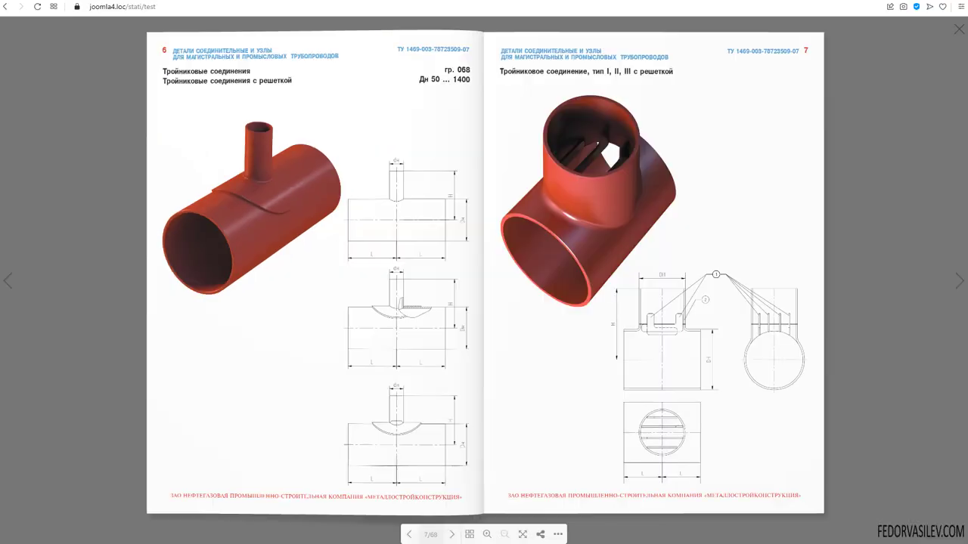
{"action": "left_click", "coordinate": [540, 535]}
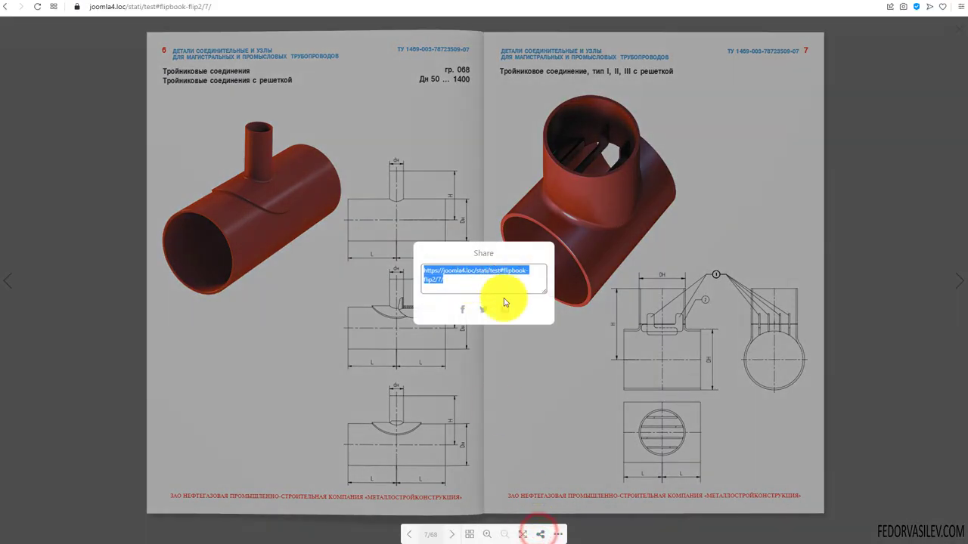
{"action": "left_click", "coordinate": [507, 388]}
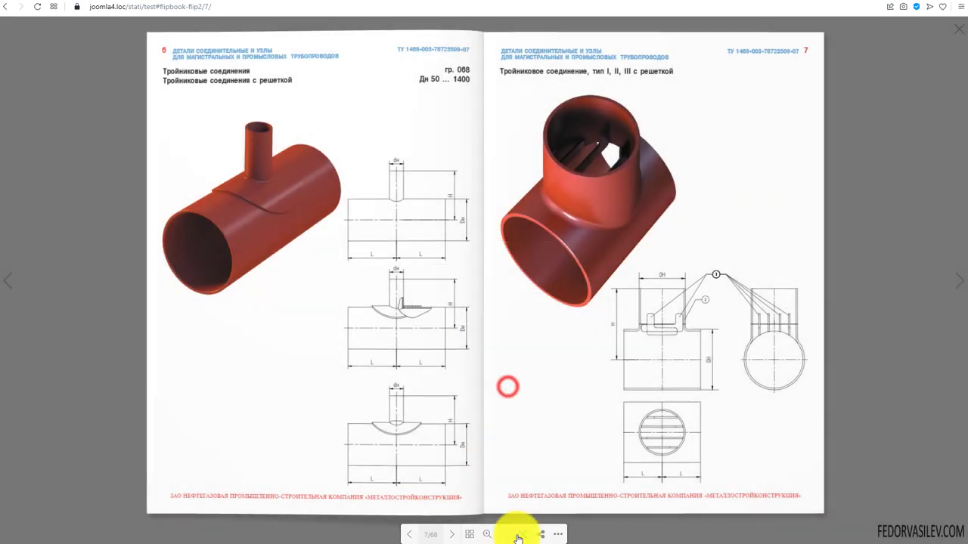
{"action": "left_click", "coordinate": [558, 534]}
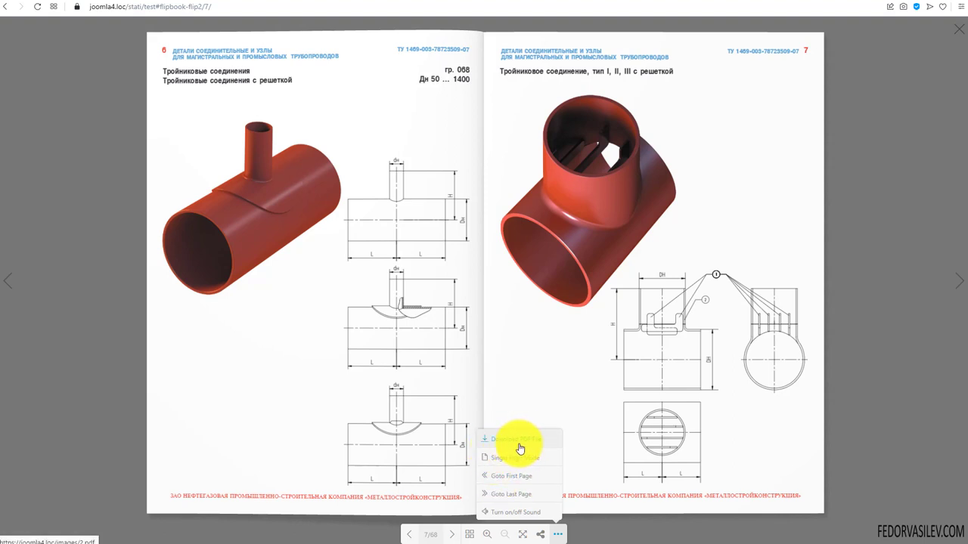
{"action": "left_click", "coordinate": [606, 527]}
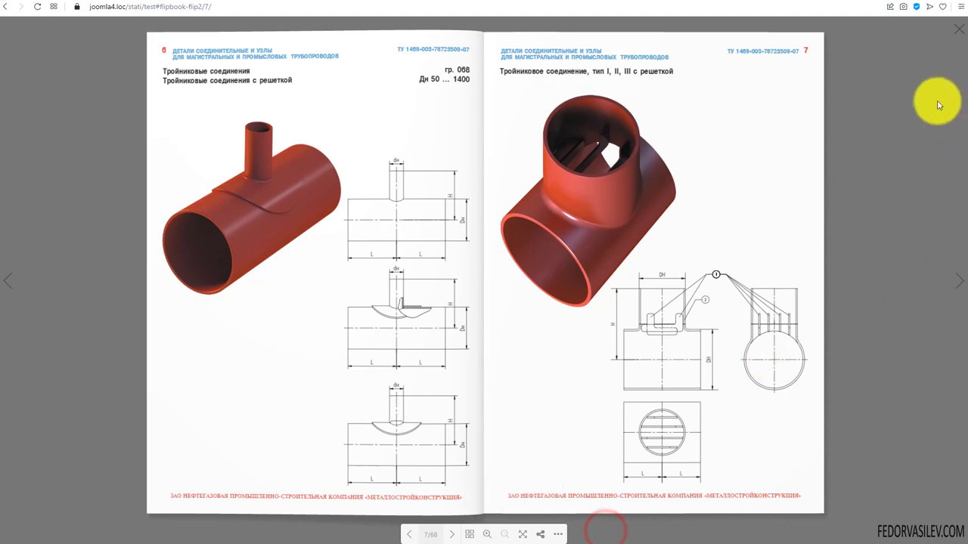
Close the flipbook and reopen it from the thumbnail in the article
{"action": "left_click", "coordinate": [958, 35]}
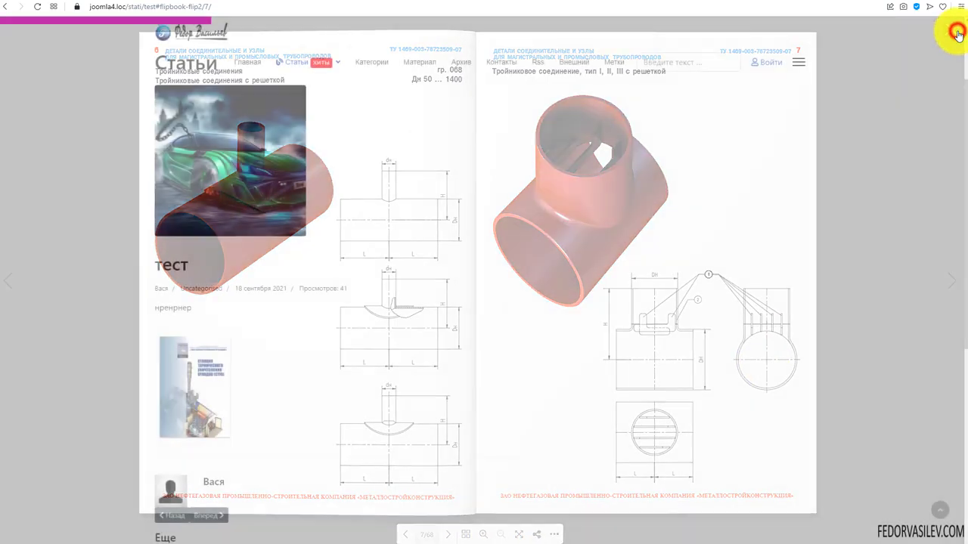
{"action": "left_click", "coordinate": [195, 380]}
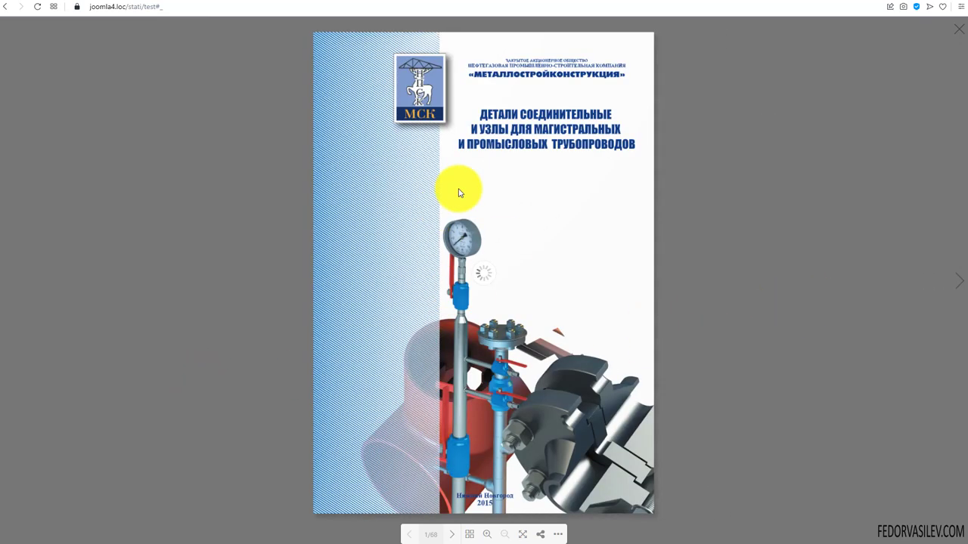
Leaf forward through several spreads of the open flipbook and close it
{"action": "left_click", "coordinate": [955, 287]}
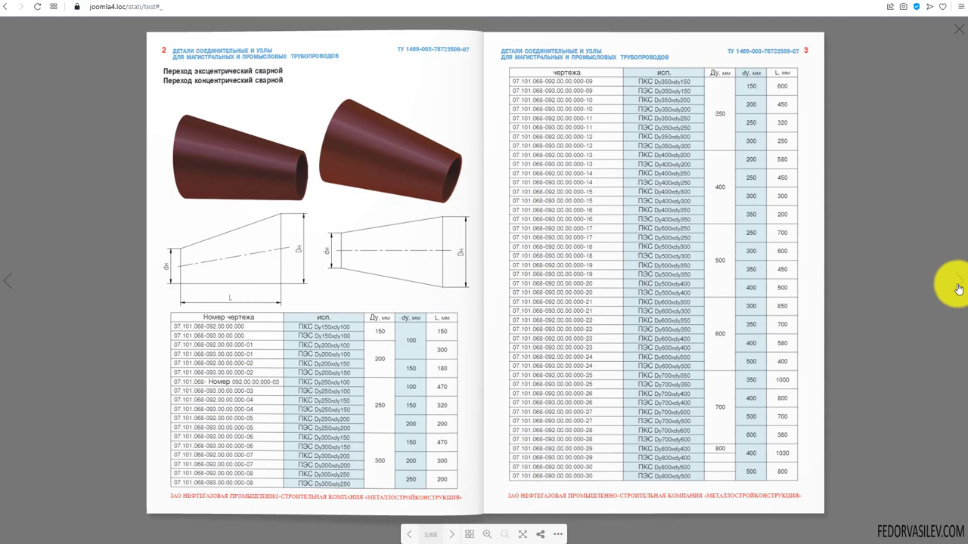
{"action": "left_click", "coordinate": [957, 287]}
{"action": "left_click", "coordinate": [957, 288]}
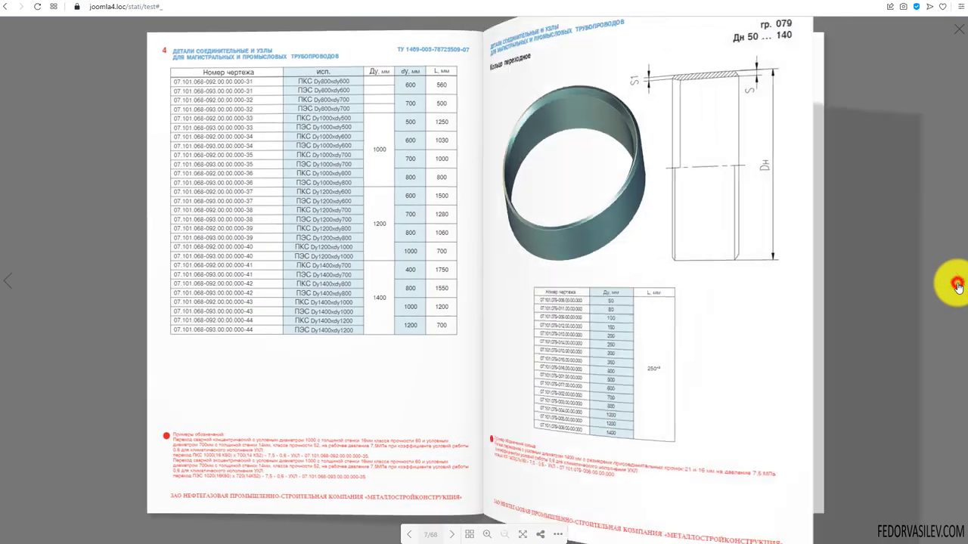
{"action": "left_click", "coordinate": [957, 280]}
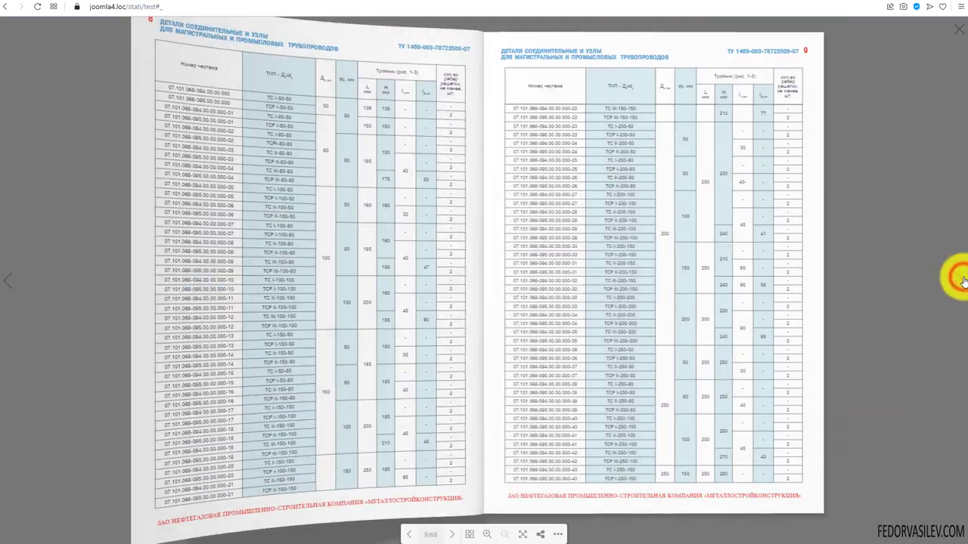
{"action": "left_click", "coordinate": [958, 29]}
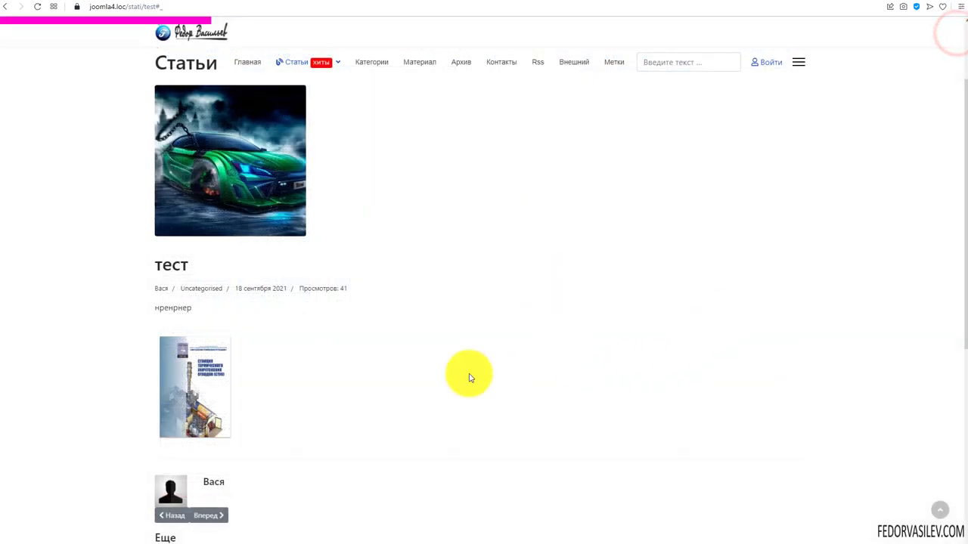
Reopen the flipbook from its article thumbnail, turn one page forward and close it again
{"action": "left_click", "coordinate": [198, 363]}
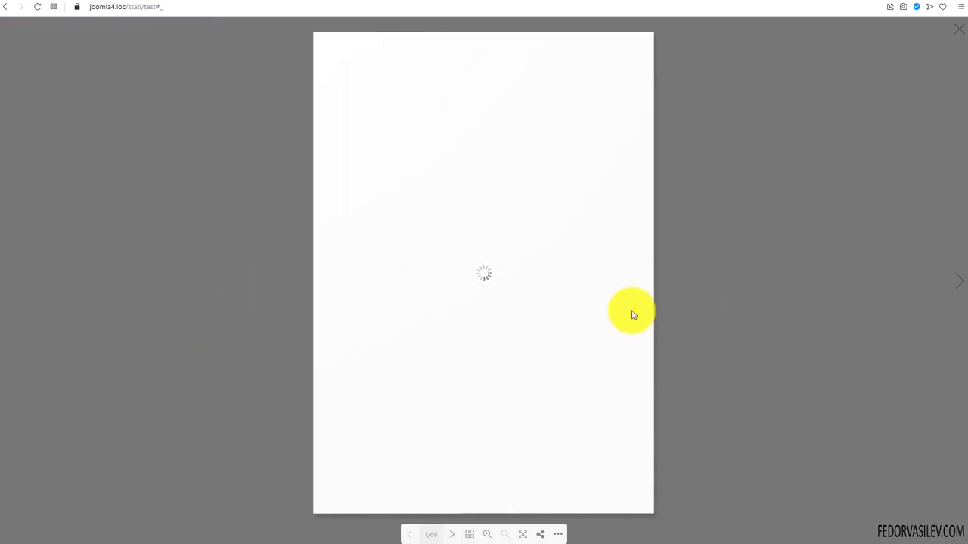
{"action": "left_click", "coordinate": [958, 282]}
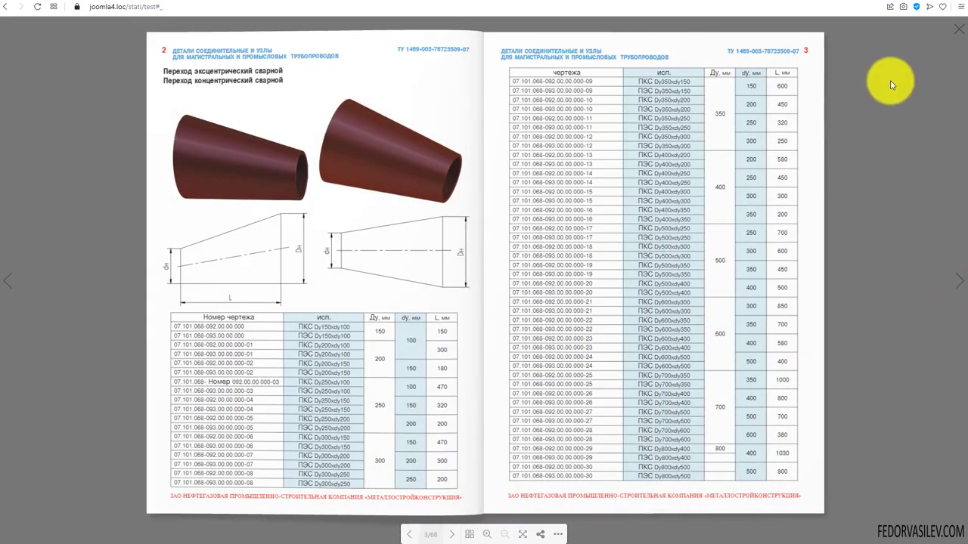
{"action": "left_click", "coordinate": [957, 28]}
Inspect the article in the developer tools' iPhone SE view, open the flipbook from its thumbnail and turn a page
{"action": "right_click", "coordinate": [645, 270]}
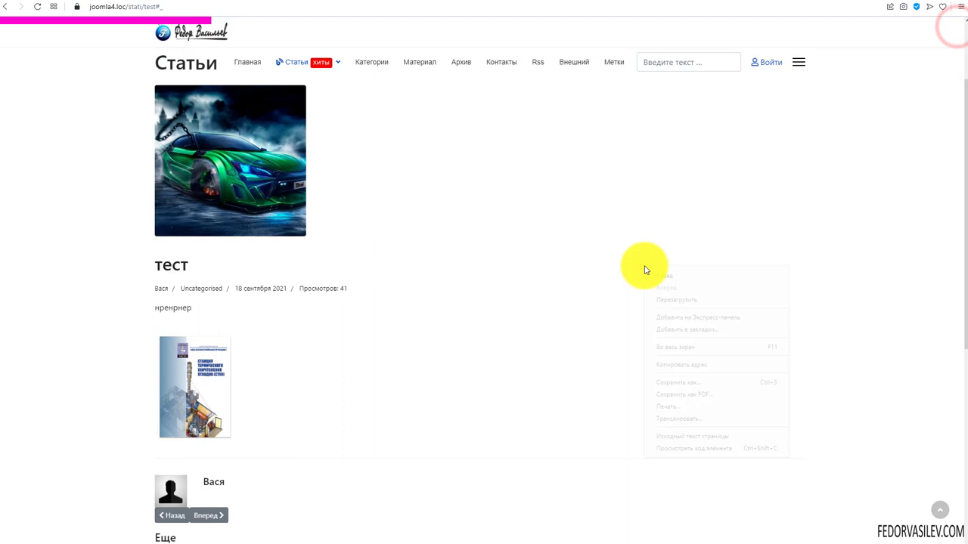
{"action": "left_click", "coordinate": [700, 449]}
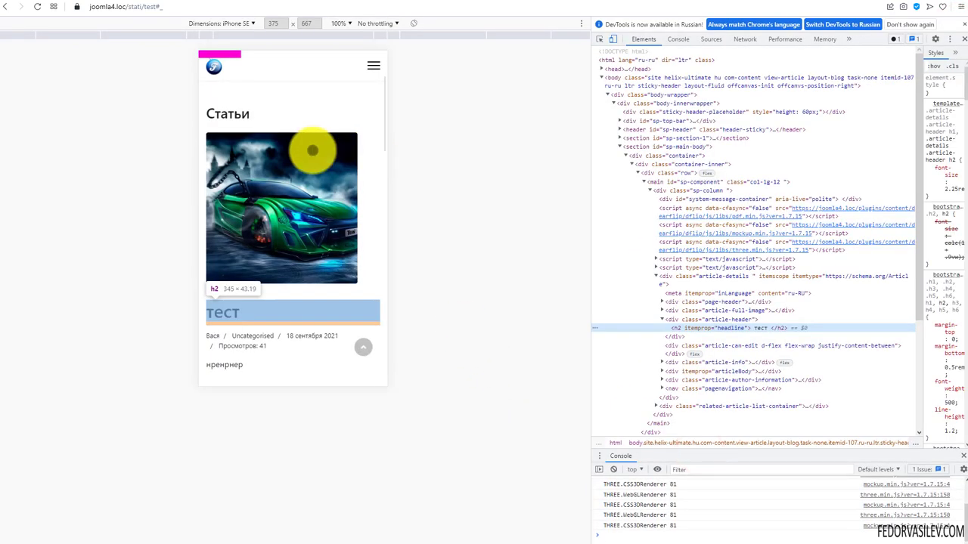
{"action": "scroll", "coordinate": [318, 144], "scroll_direction": "down", "scroll_amount": 3}
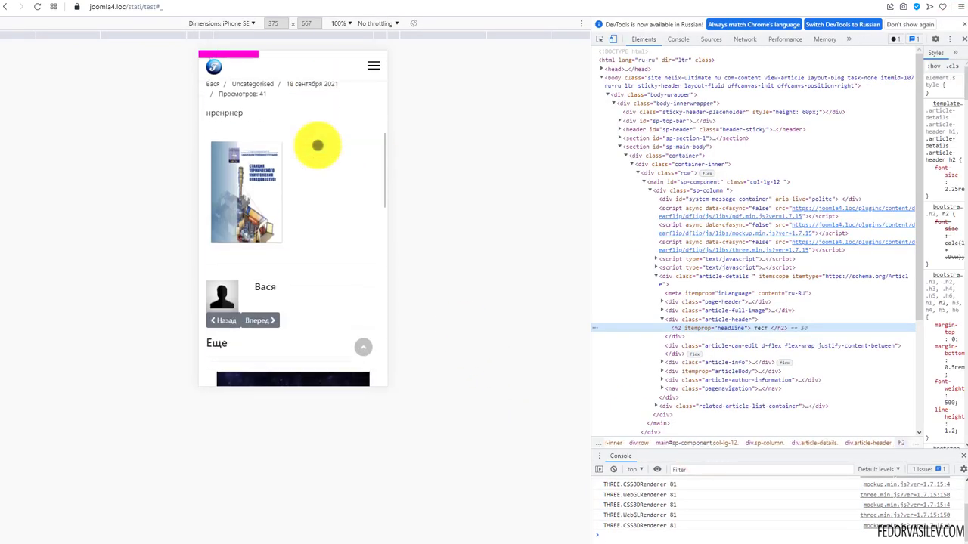
{"action": "left_click", "coordinate": [254, 207]}
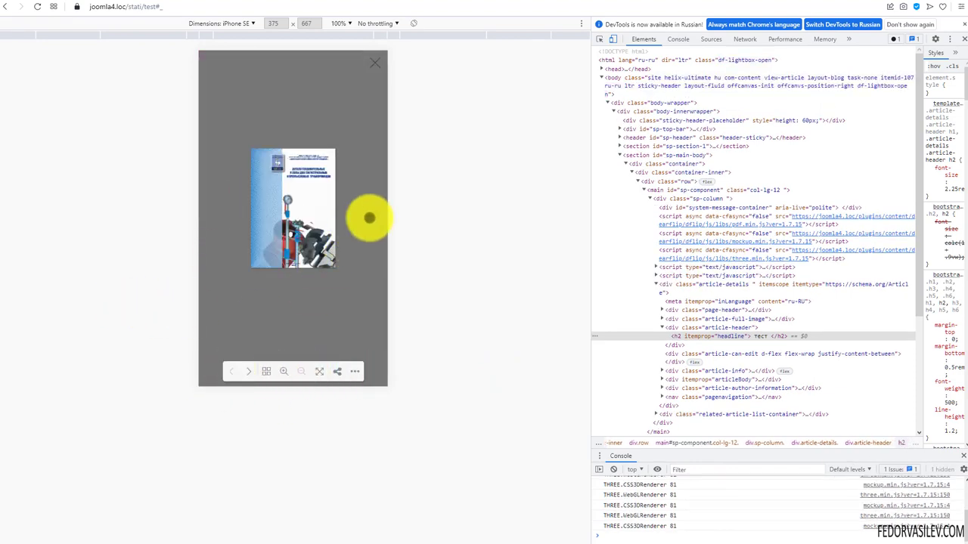
{"action": "left_click", "coordinate": [371, 217]}
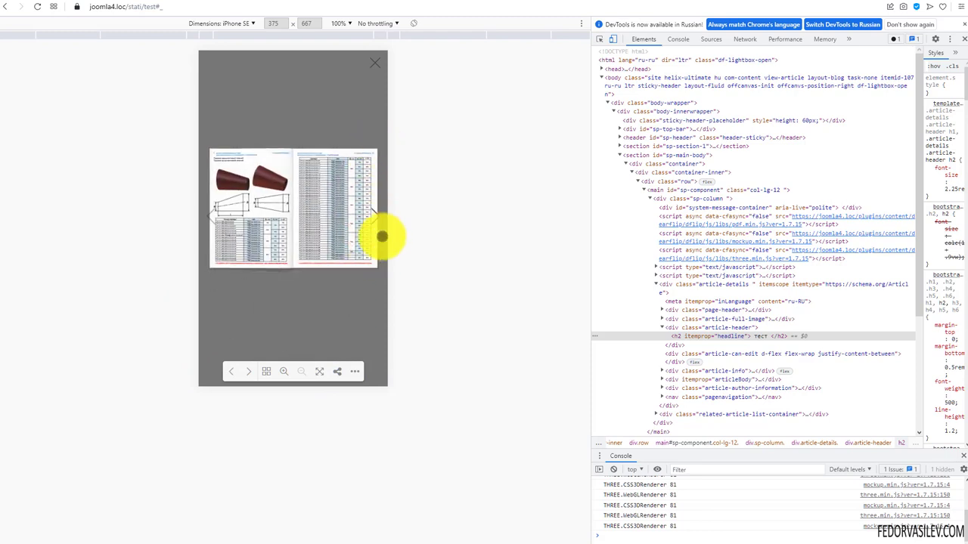
Rotate the emulated iPhone SE to landscape and try turning, zooming and panning the flipbook before closing it
{"action": "left_click", "coordinate": [413, 24]}
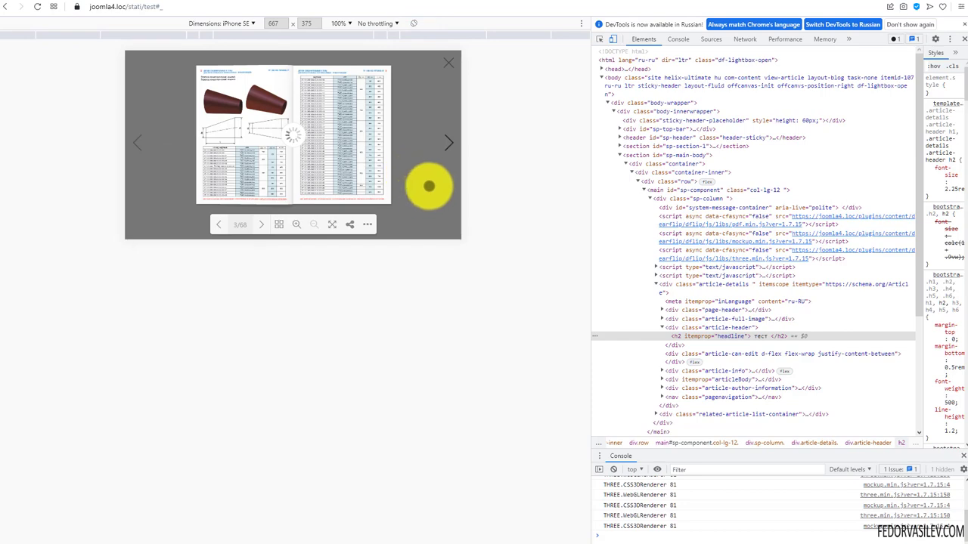
{"action": "left_click", "coordinate": [446, 151]}
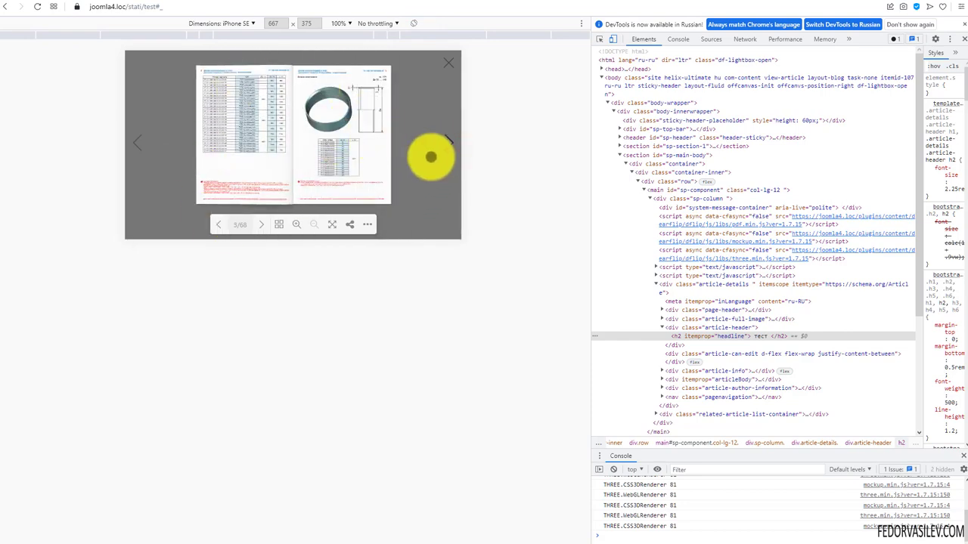
{"action": "left_click", "coordinate": [300, 223]}
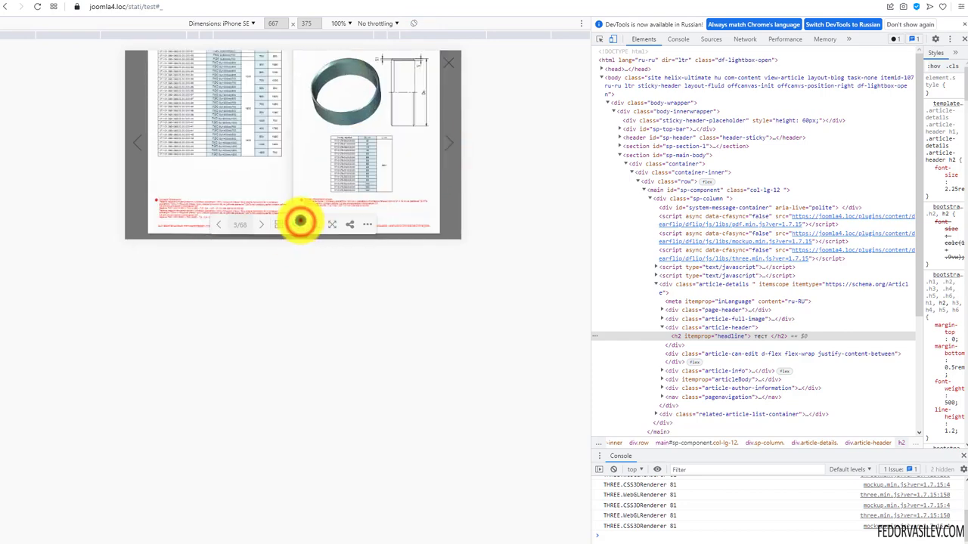
{"action": "left_click_drag", "start_coordinate": [314, 101], "coordinate": [242, 163]}
{"action": "left_click_drag", "start_coordinate": [219, 119], "coordinate": [411, 112]}
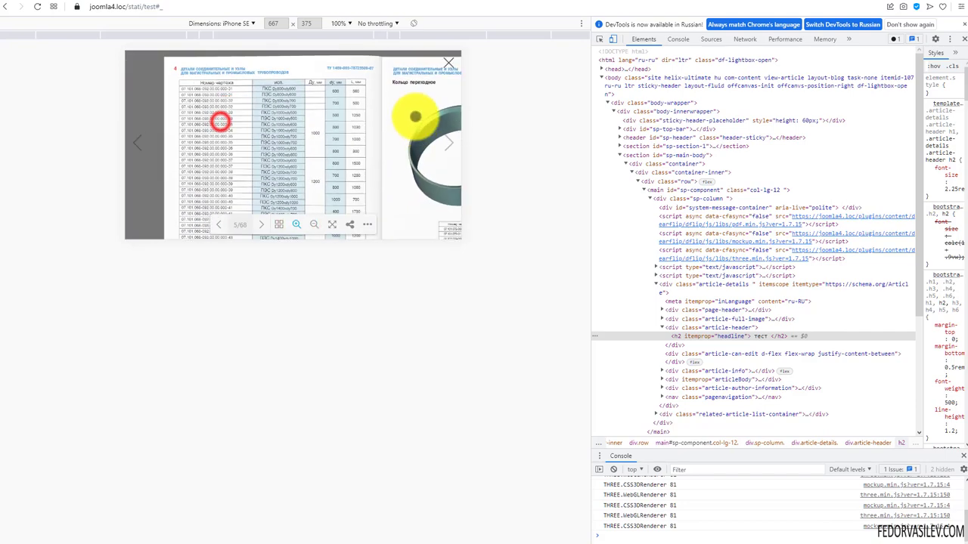
{"action": "left_click_drag", "start_coordinate": [335, 149], "coordinate": [440, 74]}
{"action": "left_click", "coordinate": [446, 65]}
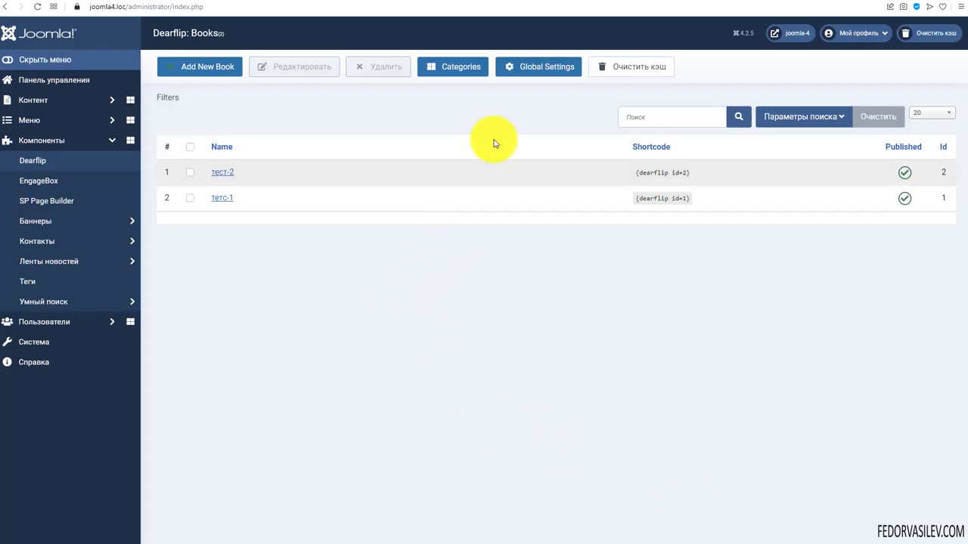
Open the Dearflip global settings and examine the choices for the 3D or 2D display mode
{"action": "left_click", "coordinate": [543, 67]}
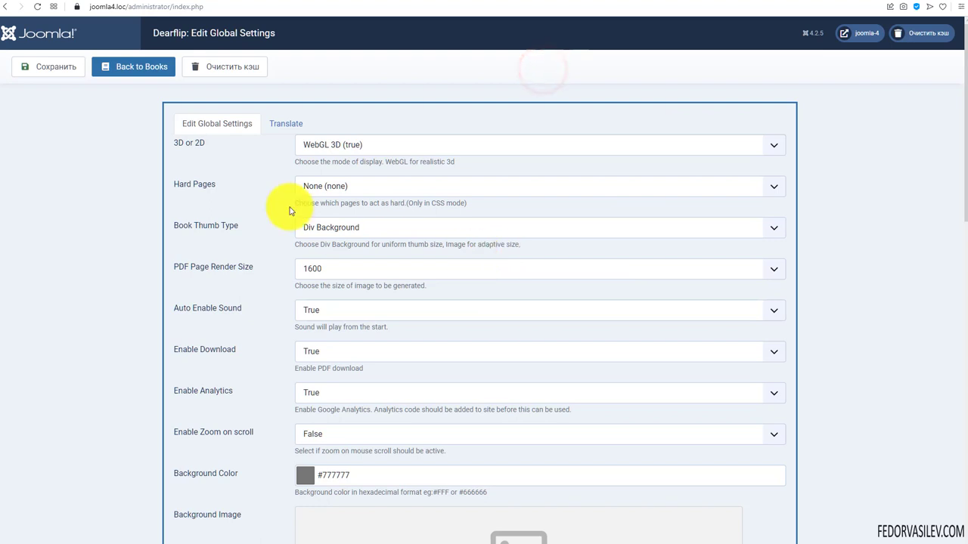
{"action": "left_click", "coordinate": [219, 123]}
{"action": "left_click", "coordinate": [366, 152]}
{"action": "left_click", "coordinate": [366, 152]}
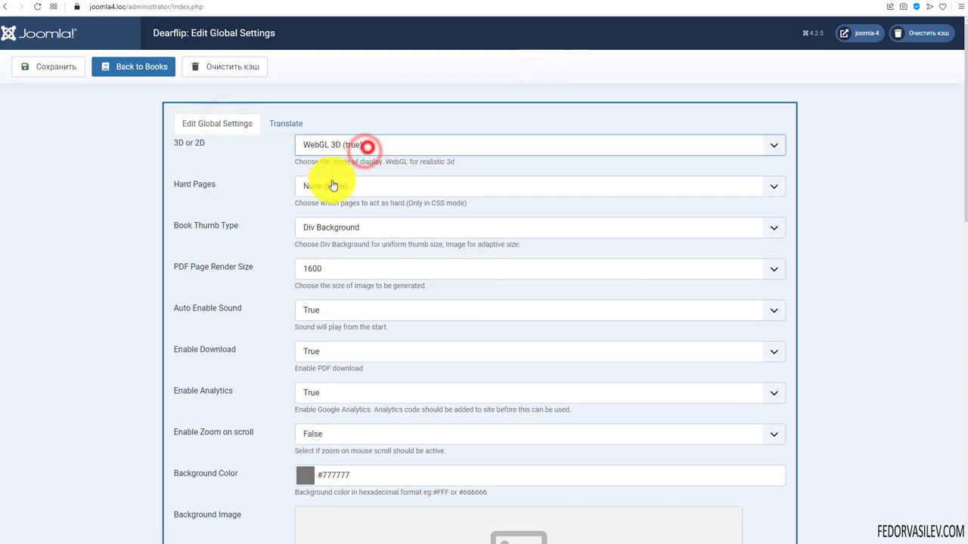
{"action": "left_click", "coordinate": [325, 151]}
{"action": "left_click", "coordinate": [327, 153]}
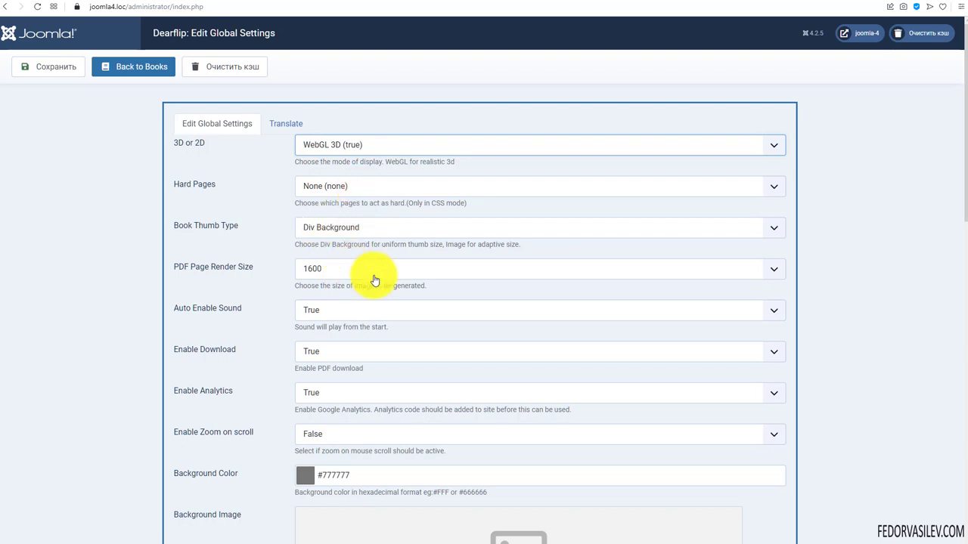
Review the remaining global settings, including sound, download, background, container height, padding, flip duration and page modes
{"action": "scroll", "coordinate": [375, 280], "scroll_direction": "down", "scroll_amount": 1}
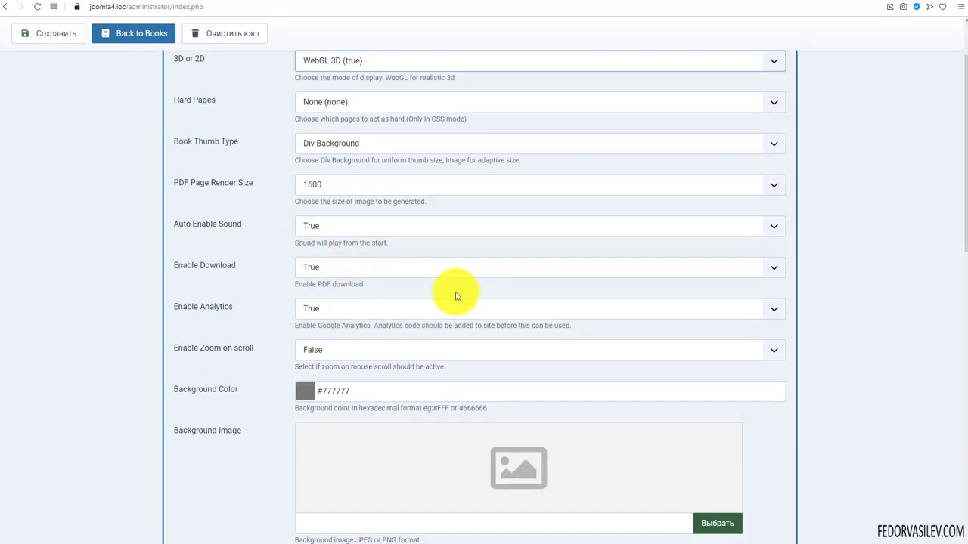
{"action": "scroll", "coordinate": [381, 236], "scroll_direction": "down", "scroll_amount": 4}
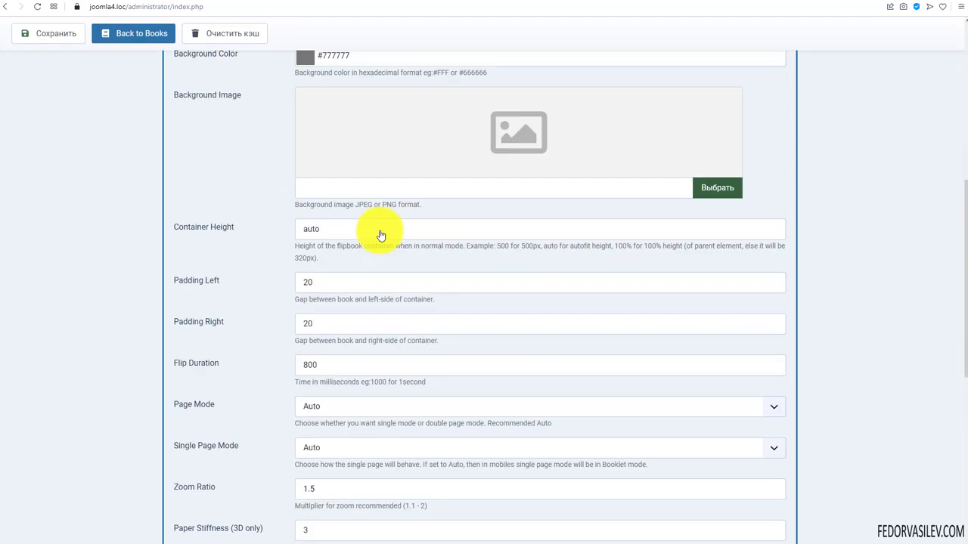
{"action": "scroll", "coordinate": [381, 230], "scroll_direction": "down", "scroll_amount": 1}
{"action": "scroll", "coordinate": [383, 226], "scroll_direction": "down", "scroll_amount": 4}
{"action": "scroll", "coordinate": [340, 249], "scroll_direction": "up", "scroll_amount": 10}
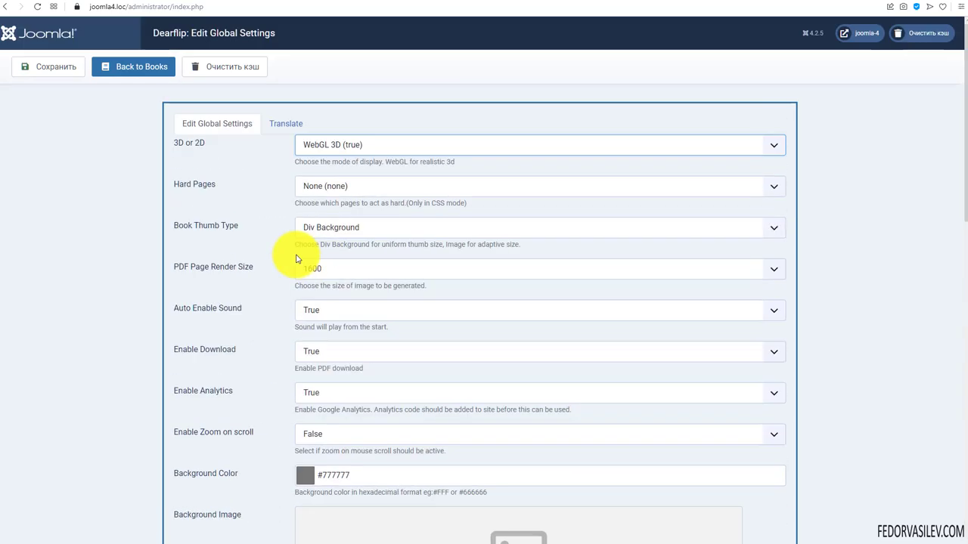
Open the global translation settings and examine the texts for loading, sound, page navigation and zoom controls
{"action": "left_click", "coordinate": [286, 124]}
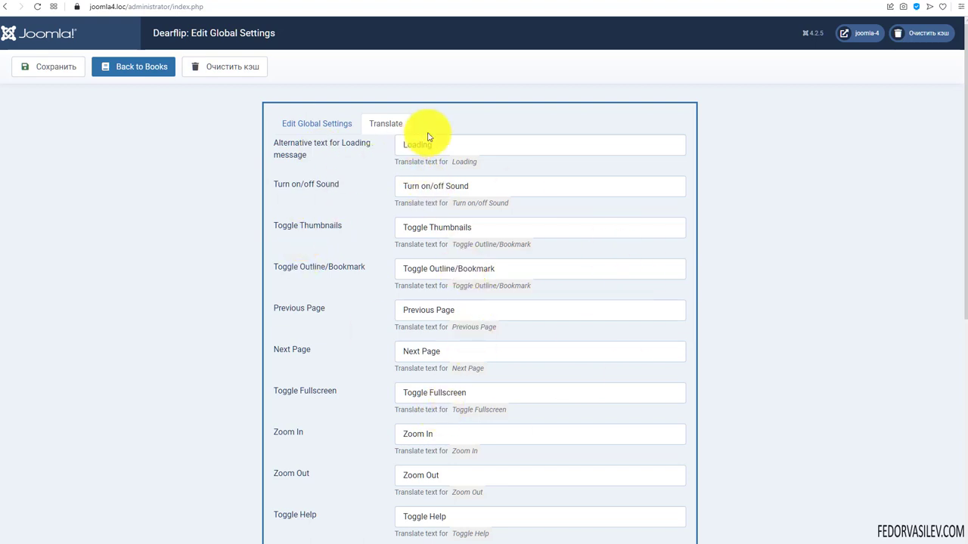
{"action": "left_click_drag", "start_coordinate": [441, 139], "coordinate": [376, 162]}
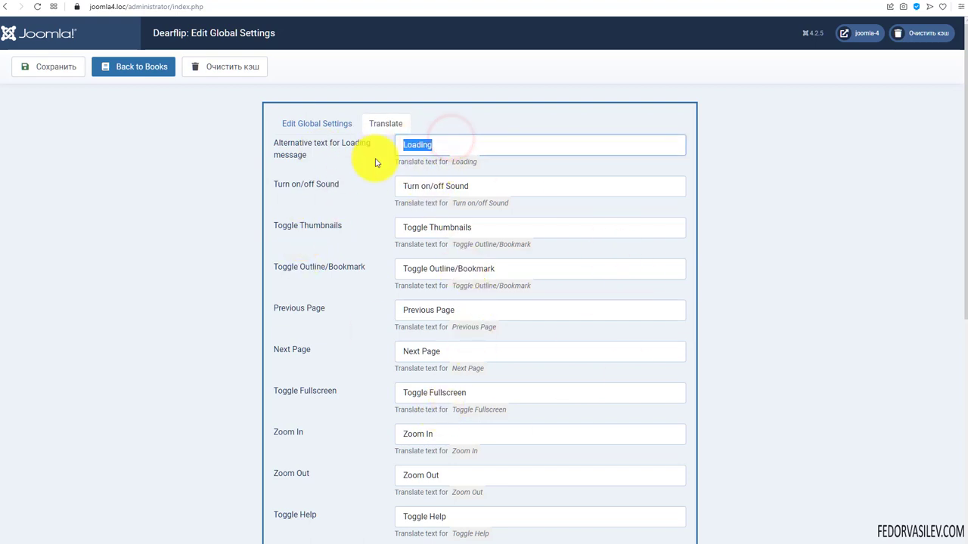
{"action": "left_click", "coordinate": [472, 186]}
{"action": "left_click_drag", "start_coordinate": [444, 187], "coordinate": [416, 195]}
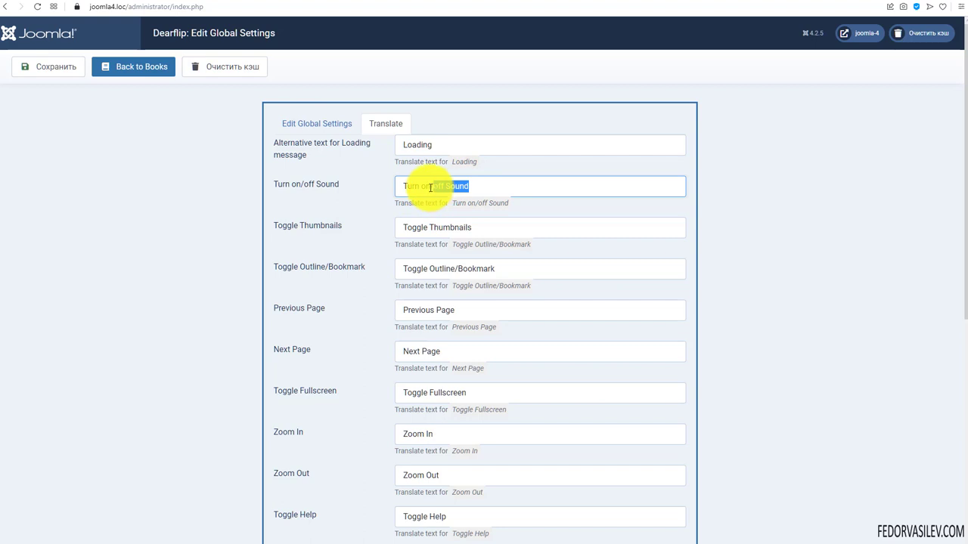
{"action": "scroll", "coordinate": [393, 220], "scroll_direction": "down", "scroll_amount": 1}
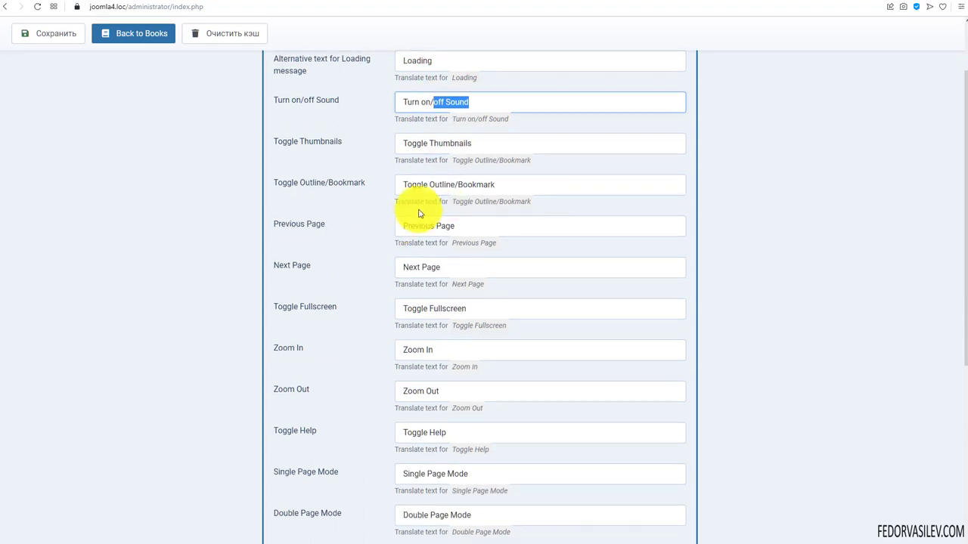
{"action": "left_click_drag", "start_coordinate": [462, 264], "coordinate": [398, 266]}
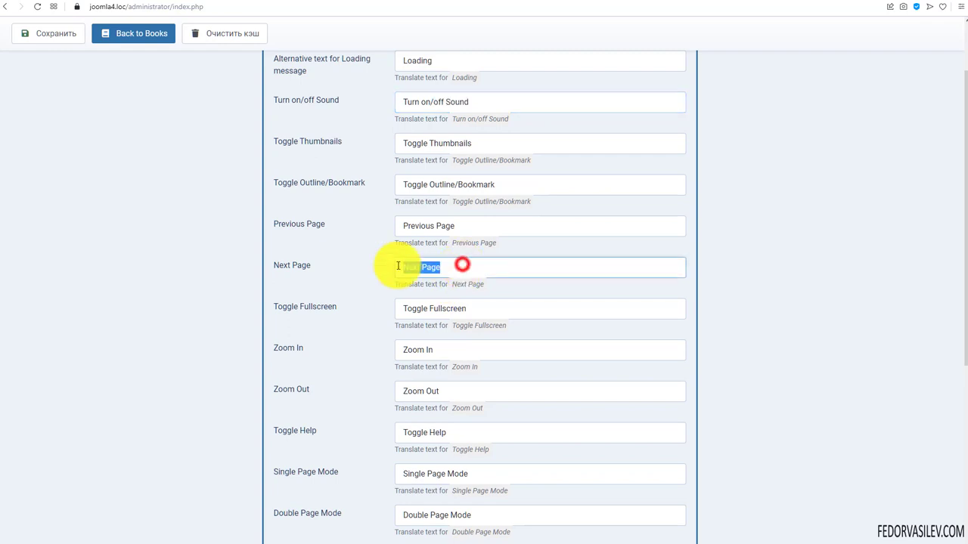
{"action": "left_click_drag", "start_coordinate": [448, 349], "coordinate": [392, 351]}
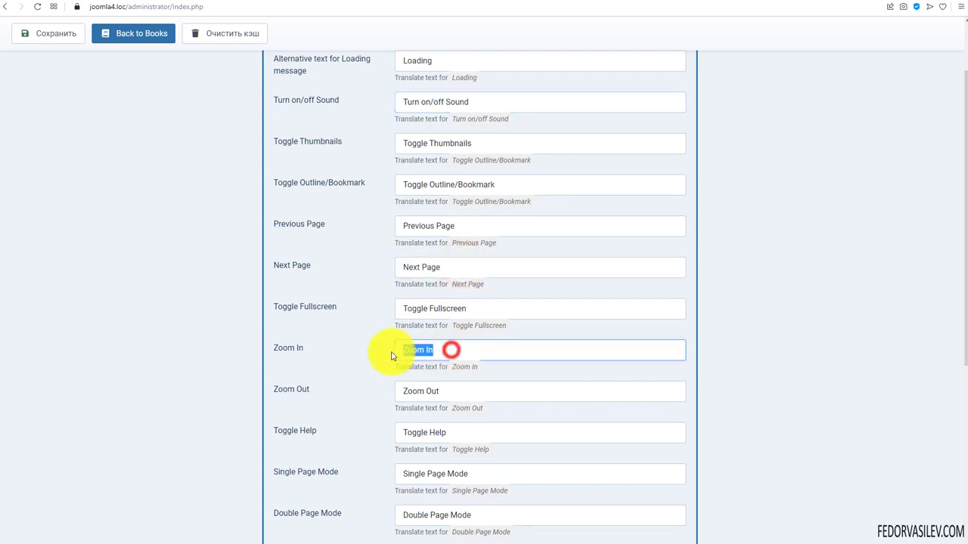
{"action": "key", "text": "Tab"}
{"action": "scroll", "coordinate": [548, 263], "scroll_direction": "down", "scroll_amount": 2}
{"action": "scroll", "coordinate": [548, 263], "scroll_direction": "down", "scroll_amount": 2}
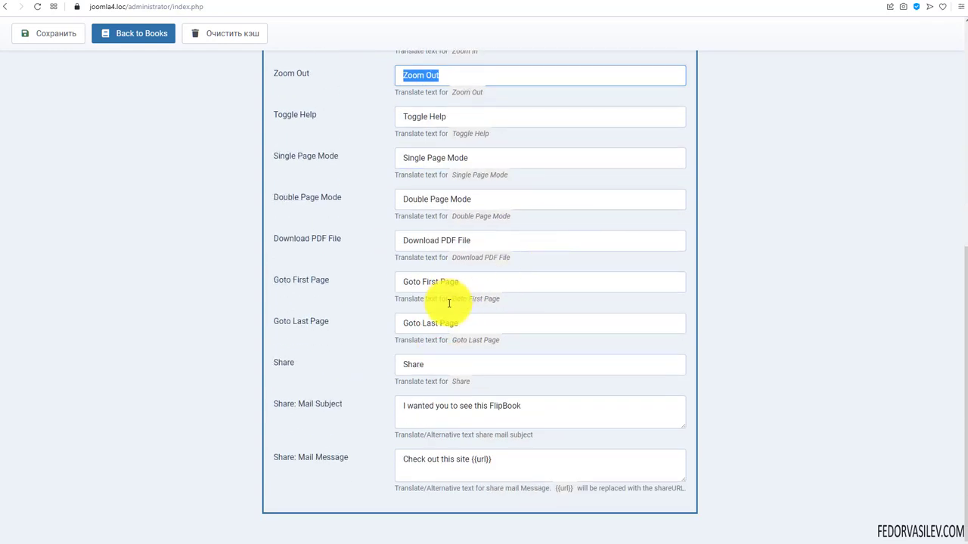
Examine the translation texts for Download PDF File, Goto First Page, Goto Last Page and Share
{"action": "left_click_drag", "start_coordinate": [484, 241], "coordinate": [368, 247]}
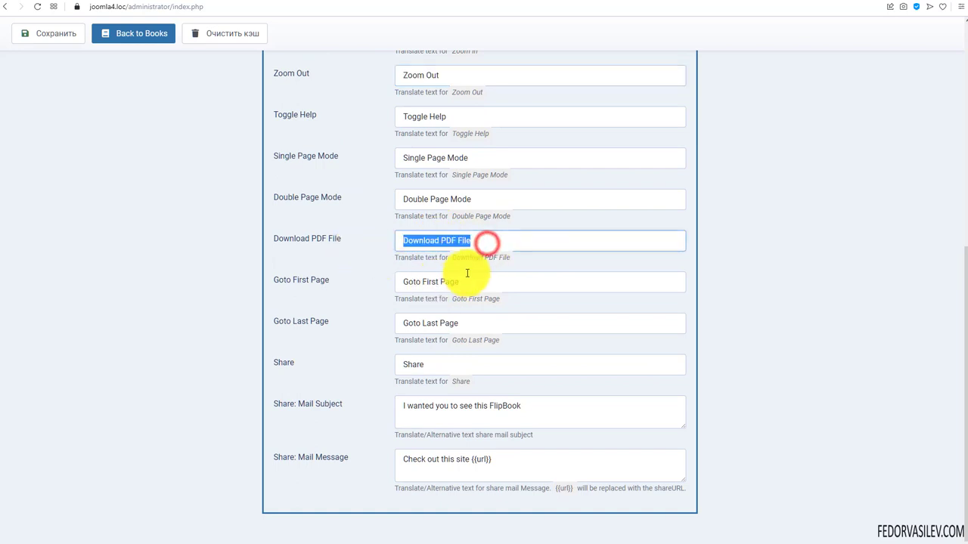
{"action": "left_click_drag", "start_coordinate": [466, 282], "coordinate": [342, 276]}
{"action": "left_click_drag", "start_coordinate": [461, 322], "coordinate": [355, 349]}
{"action": "left_click_drag", "start_coordinate": [460, 365], "coordinate": [320, 373]}
Examine the share mail subject and mail message texts, including the {{url}} placeholder and its explanation
{"action": "left_click_drag", "start_coordinate": [538, 406], "coordinate": [319, 404]}
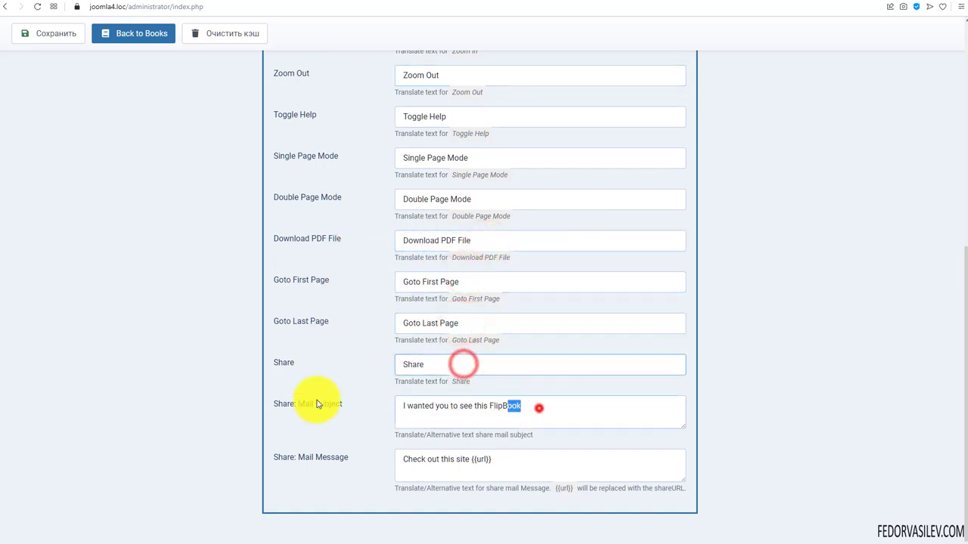
{"action": "left_click_drag", "start_coordinate": [503, 457], "coordinate": [273, 442]}
{"action": "left_click", "coordinate": [461, 401]}
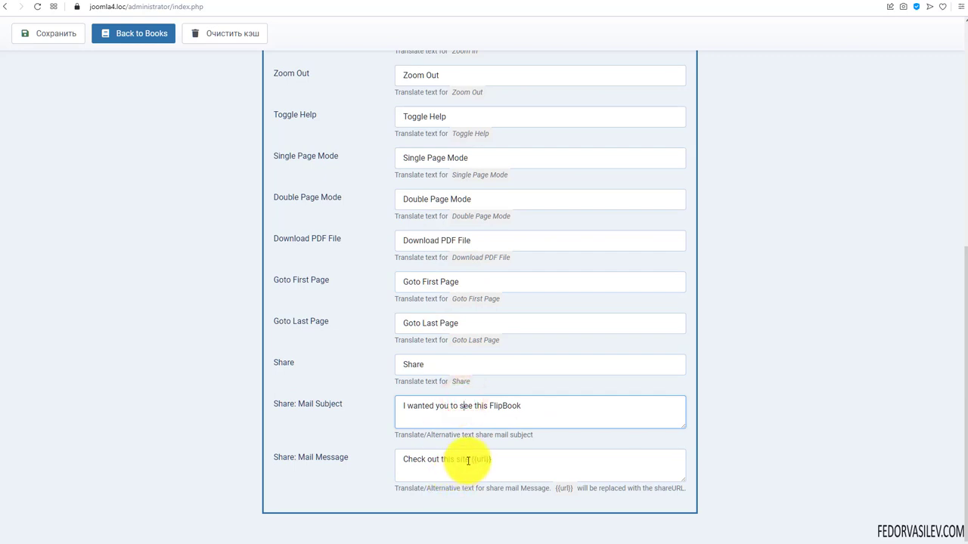
{"action": "left_click_drag", "start_coordinate": [296, 458], "coordinate": [378, 487]}
{"action": "left_click", "coordinate": [364, 477]}
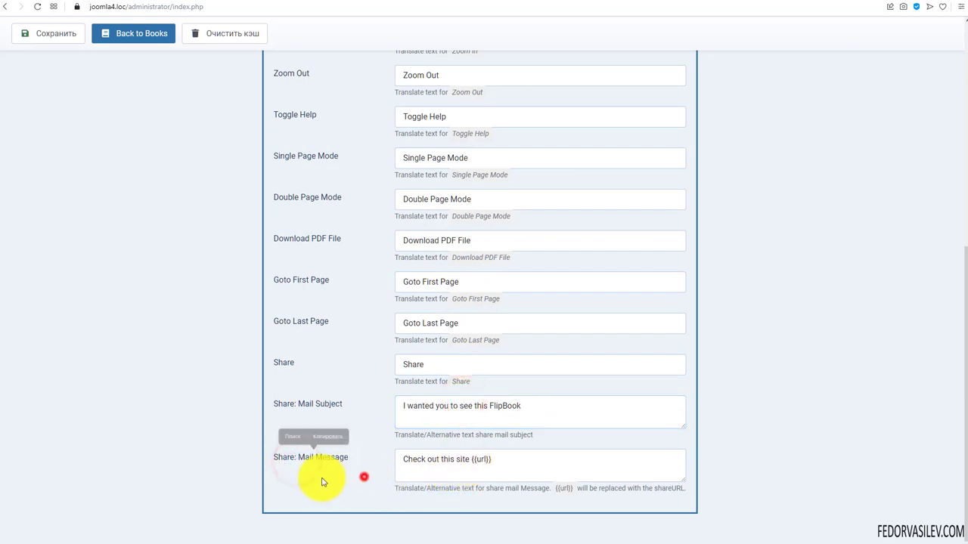
{"action": "left_click_drag", "start_coordinate": [470, 459], "coordinate": [401, 457]}
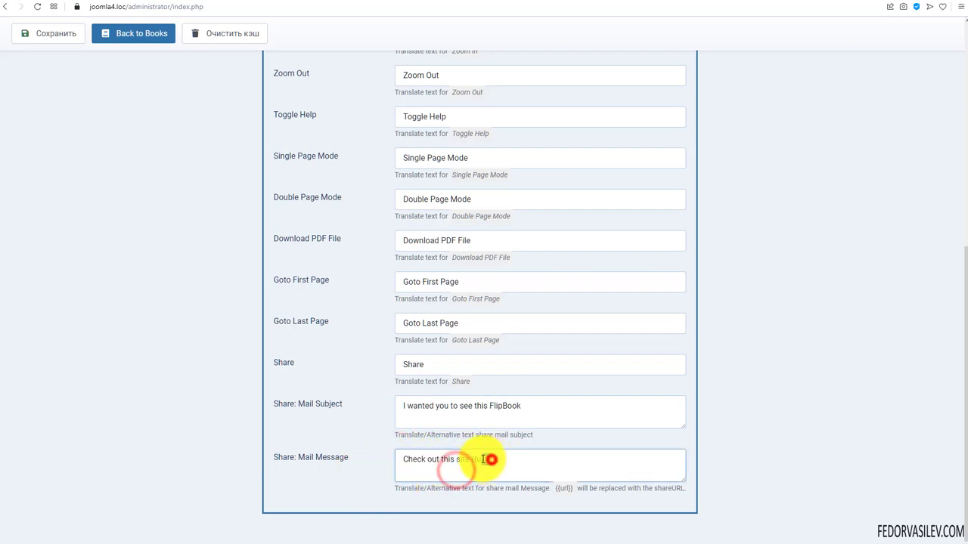
{"action": "left_click_drag", "start_coordinate": [683, 486], "coordinate": [373, 482]}
{"action": "left_click", "coordinate": [372, 483]}
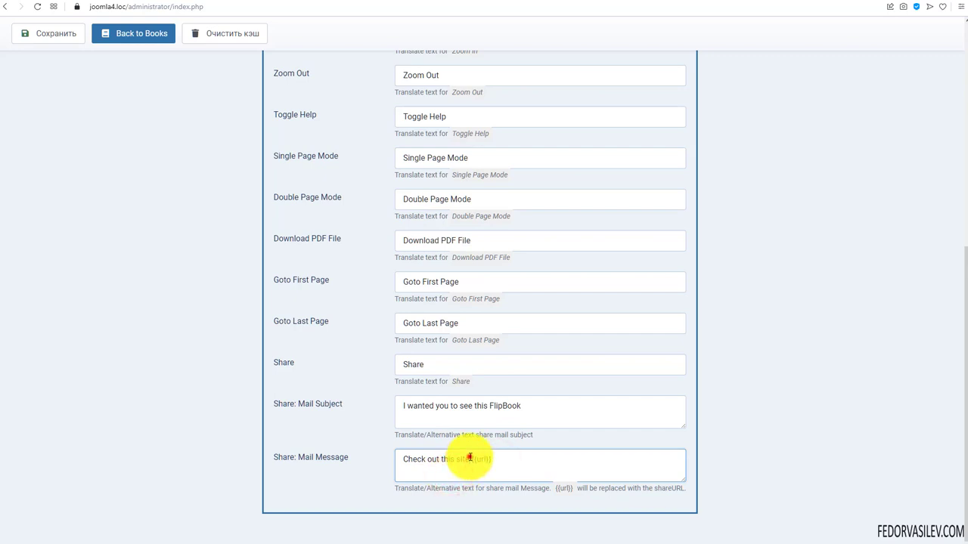
Recheck the translation texts and the main global settings, and return to the book list
{"action": "scroll", "coordinate": [464, 386], "scroll_direction": "up", "scroll_amount": 6}
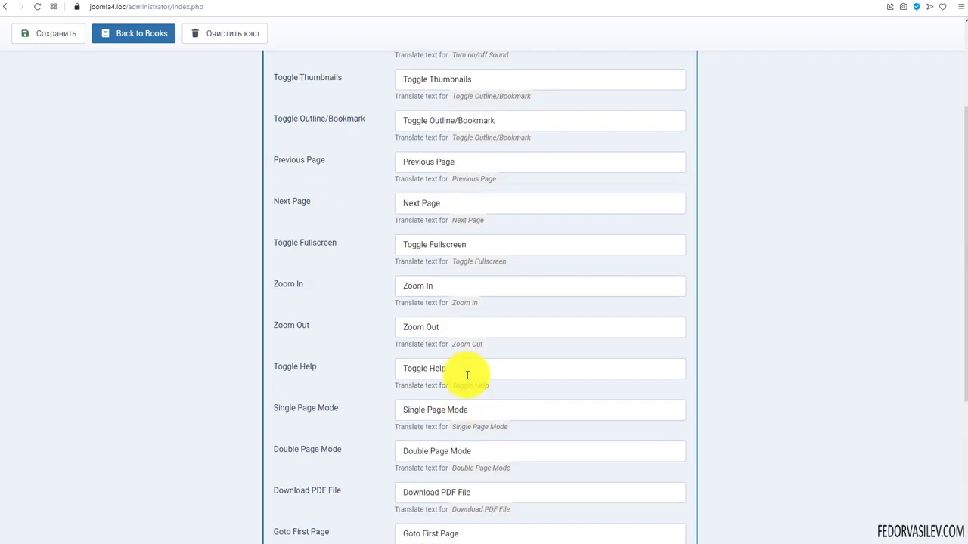
{"action": "left_click_drag", "start_coordinate": [491, 269], "coordinate": [410, 264]}
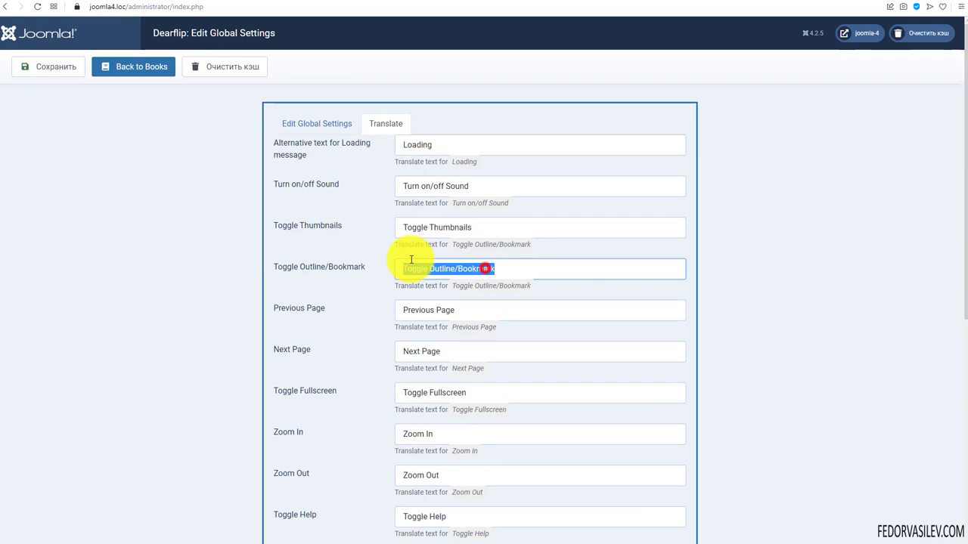
{"action": "left_click", "coordinate": [497, 232]}
{"action": "left_click", "coordinate": [317, 123]}
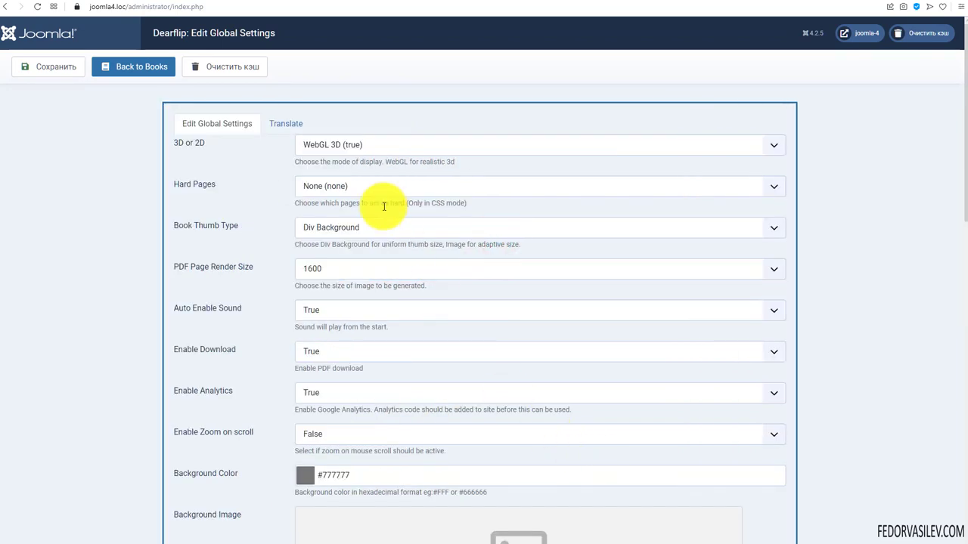
{"action": "scroll", "coordinate": [307, 177], "scroll_direction": "down", "scroll_amount": 1}
{"action": "scroll", "coordinate": [308, 182], "scroll_direction": "down", "scroll_amount": 10}
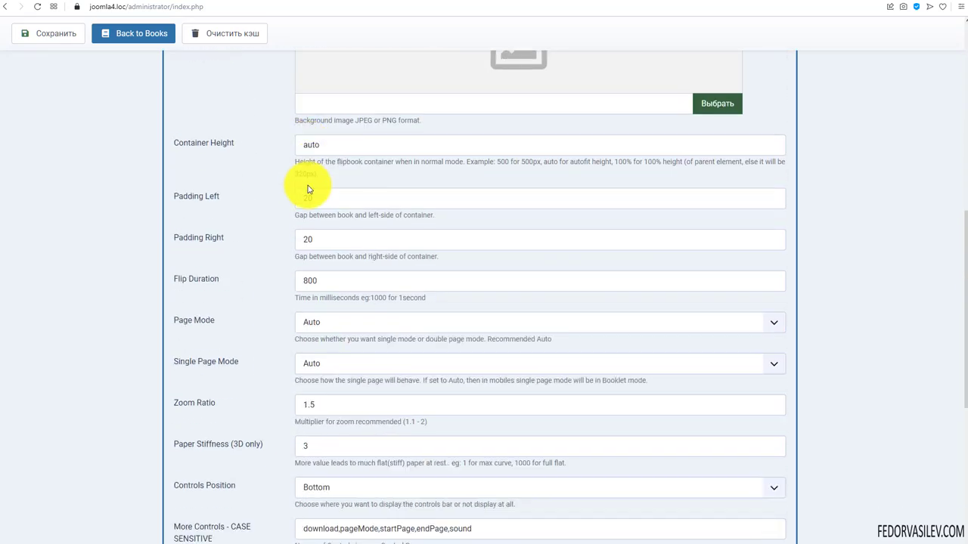
{"action": "scroll", "coordinate": [307, 222], "scroll_direction": "up", "scroll_amount": 11}
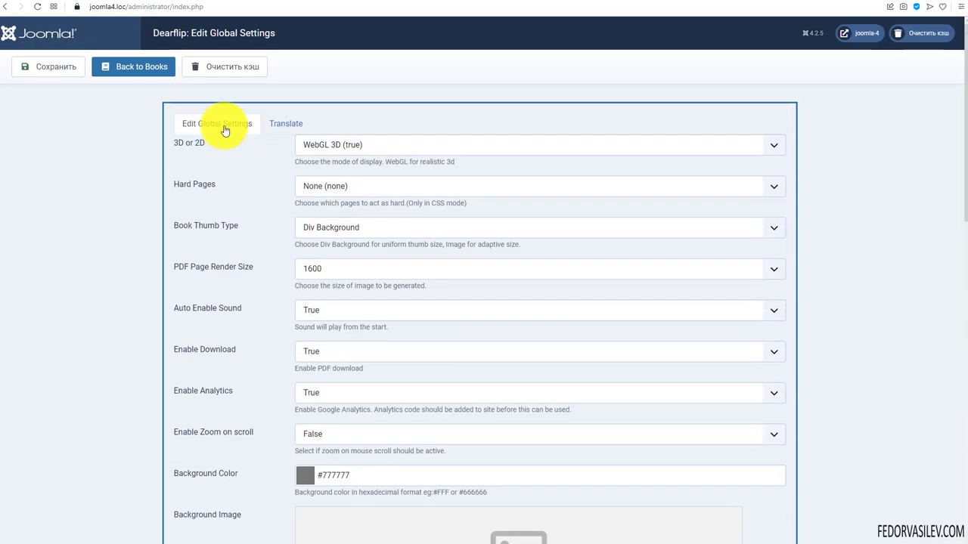
{"action": "left_click", "coordinate": [137, 67]}
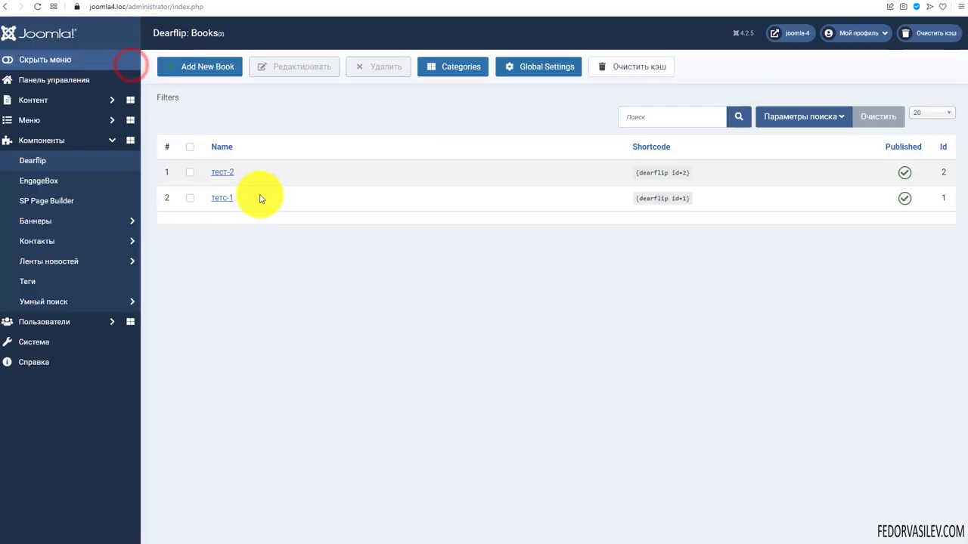
Open the book тетс-1 and examine its own layout settings, including the choices for 3D or 2D display
{"action": "left_click", "coordinate": [225, 199]}
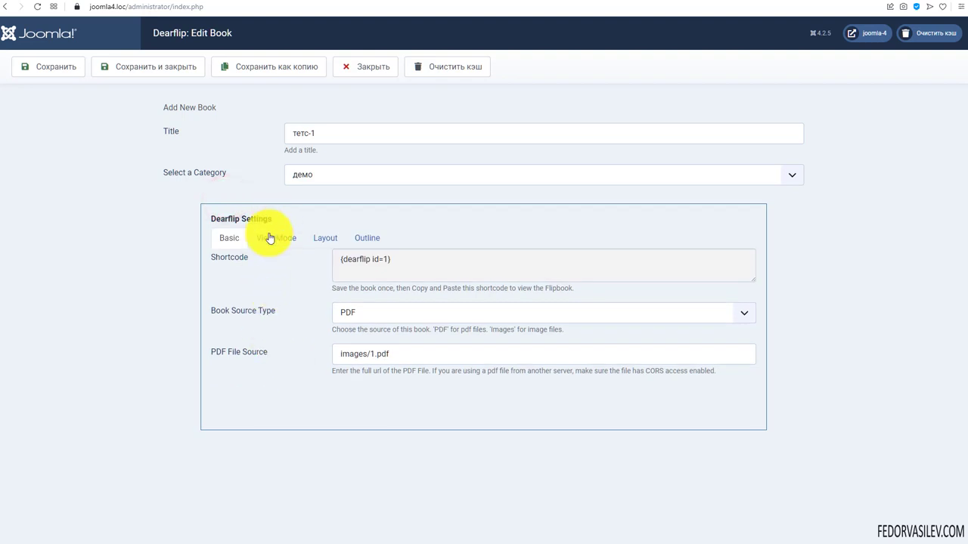
{"action": "left_click", "coordinate": [269, 237]}
{"action": "left_click", "coordinate": [313, 235]}
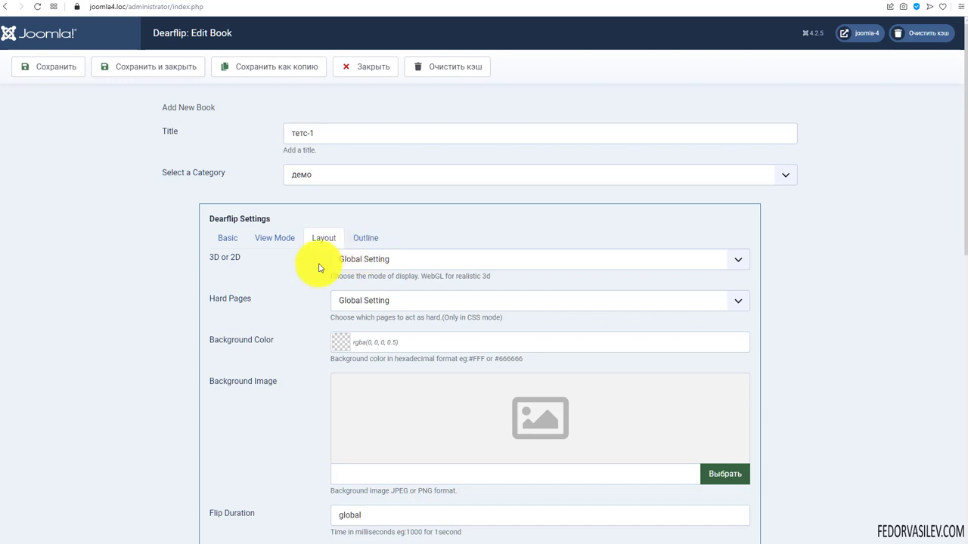
{"action": "triple_click", "coordinate": [344, 135]}
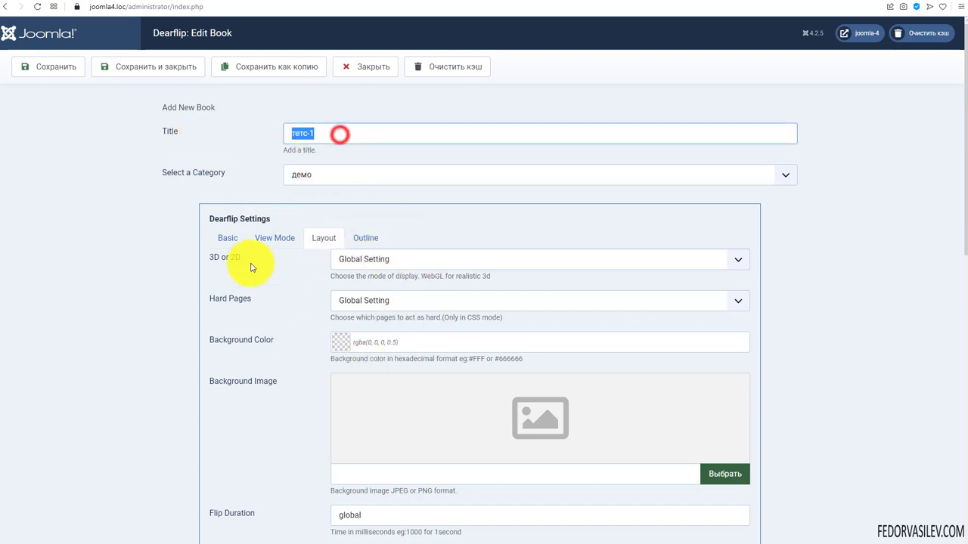
{"action": "left_click", "coordinate": [261, 285]}
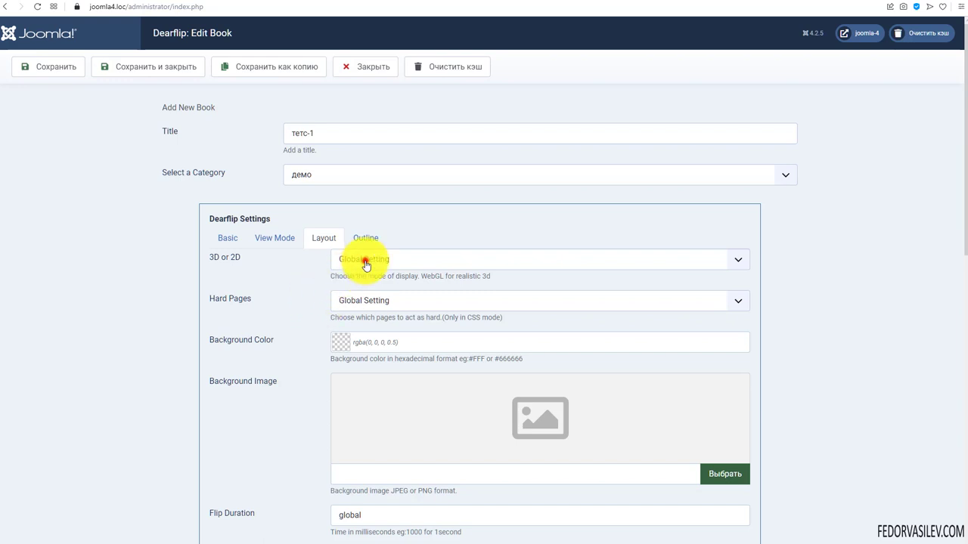
{"action": "left_click", "coordinate": [366, 259]}
{"action": "left_click", "coordinate": [253, 267]}
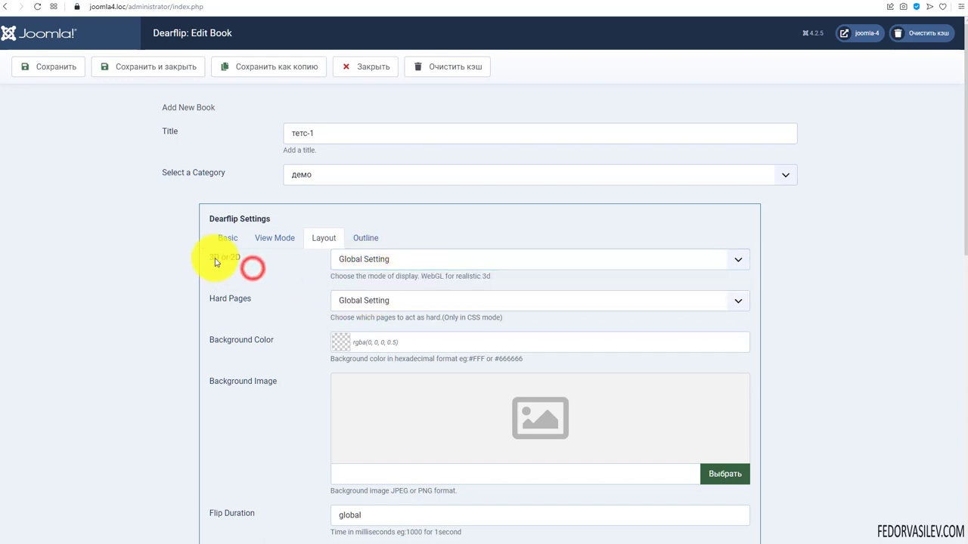
{"action": "left_click", "coordinate": [400, 264]}
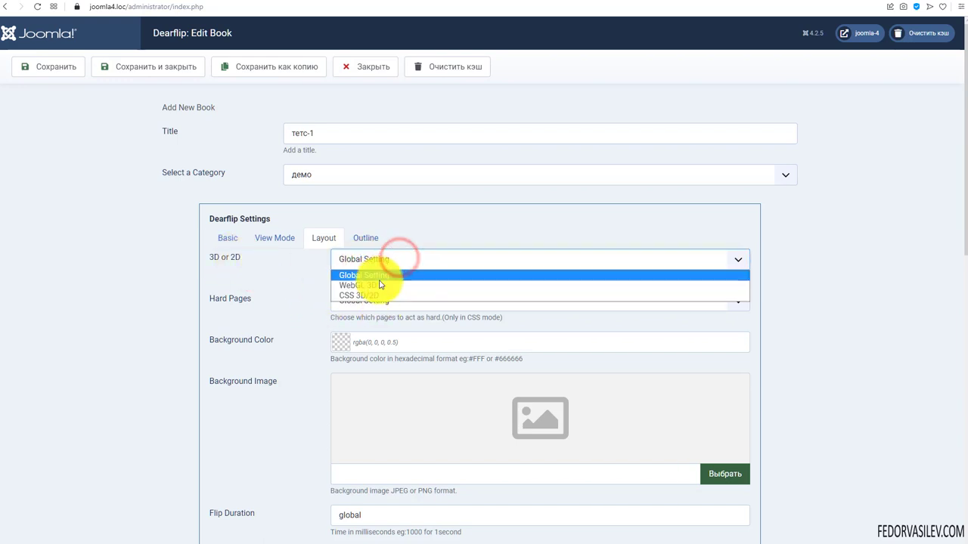
{"action": "left_click", "coordinate": [305, 281]}
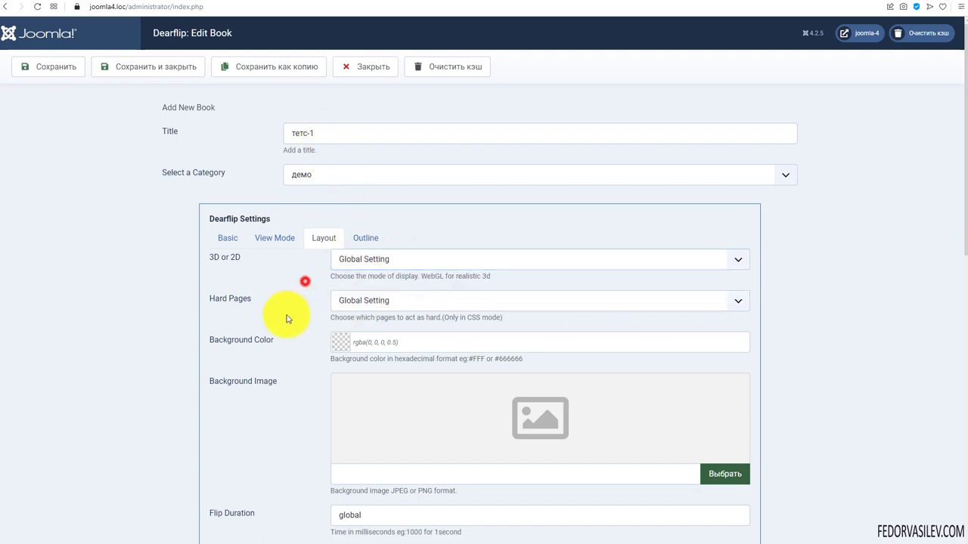
Examine the book's Hard Pages choices, background, flip duration, container height and remaining layout settings, and close the book without saving
{"action": "left_click", "coordinate": [371, 303]}
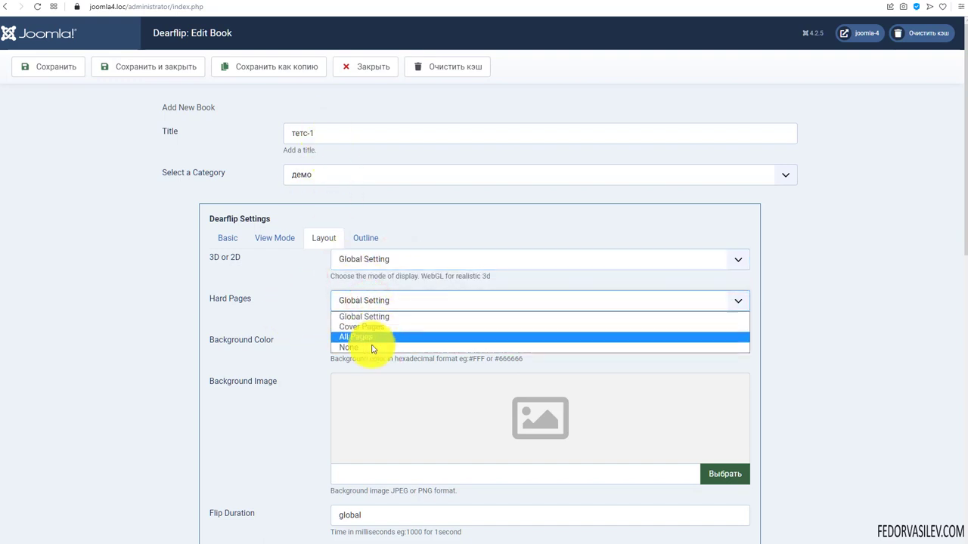
{"action": "left_click", "coordinate": [302, 301]}
{"action": "scroll", "coordinate": [308, 298], "scroll_direction": "down", "scroll_amount": 2}
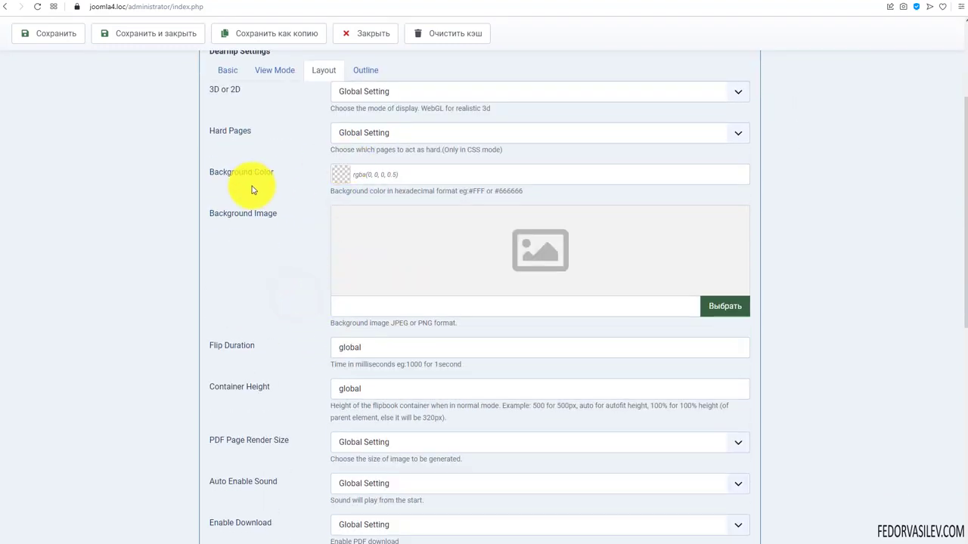
{"action": "left_click", "coordinate": [345, 178]}
{"action": "left_click", "coordinate": [266, 222]}
{"action": "scroll", "coordinate": [443, 288], "scroll_direction": "down", "scroll_amount": 4}
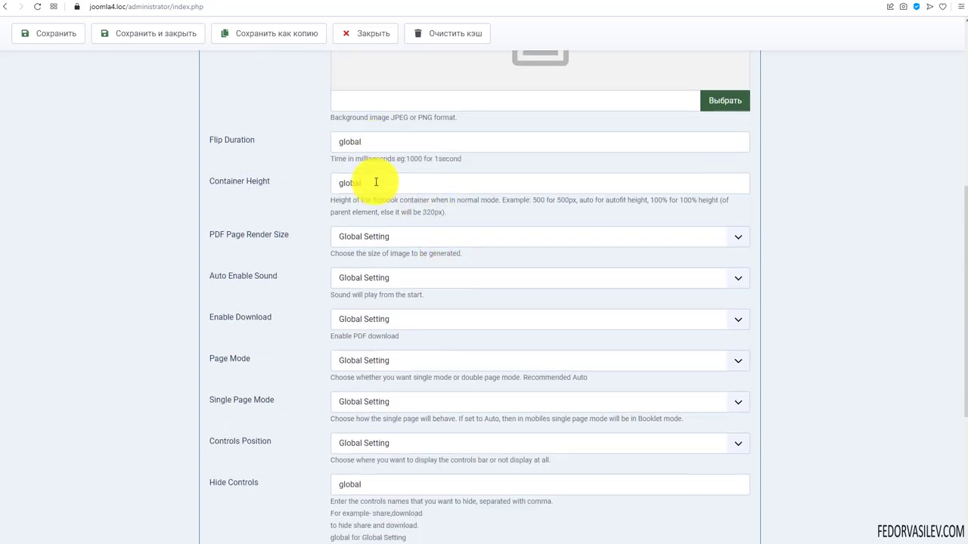
{"action": "scroll", "coordinate": [354, 387], "scroll_direction": "down", "scroll_amount": 2}
{"action": "scroll", "coordinate": [393, 317], "scroll_direction": "up", "scroll_amount": 8}
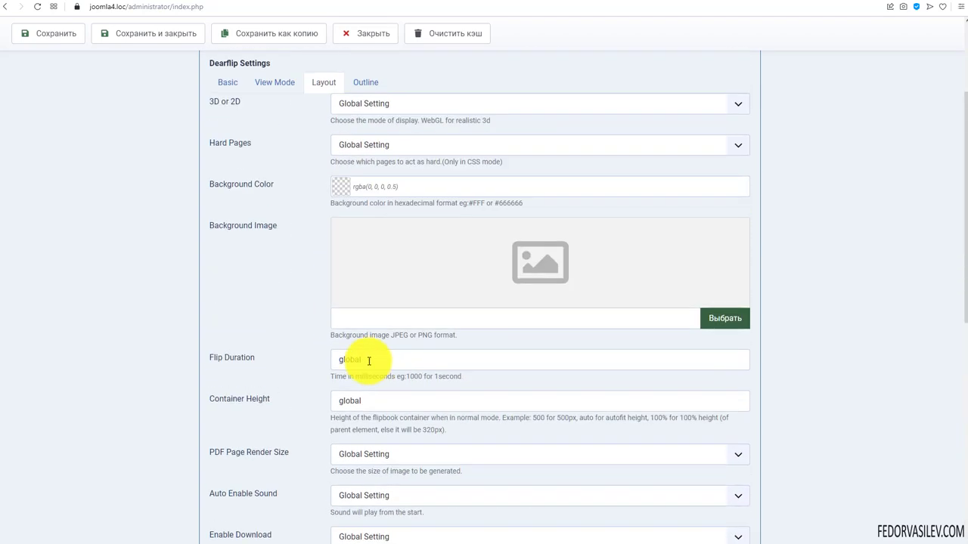
{"action": "left_click", "coordinate": [365, 68]}
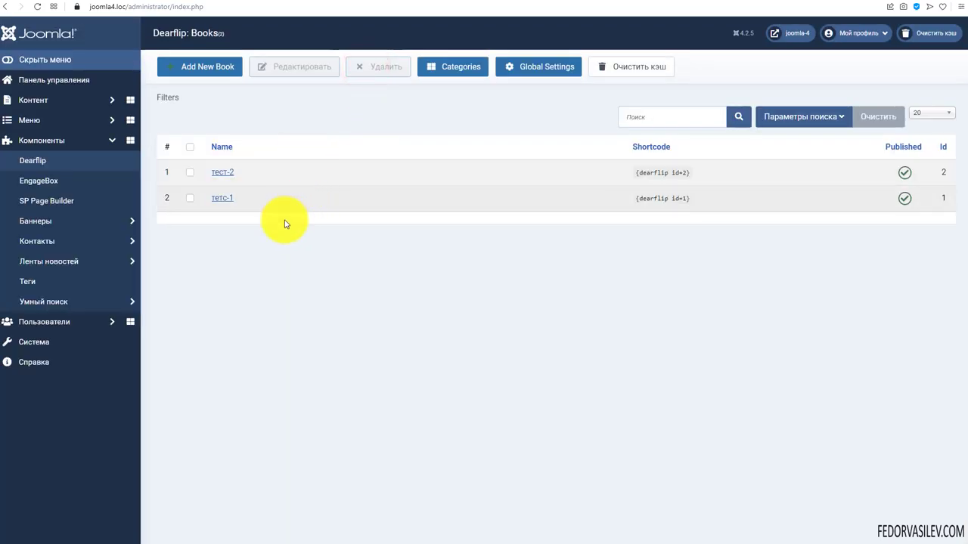
Replace the book shortcode in the article тест with the демо category's shortcode {dearflip category_id=1} and save the article
{"action": "left_click", "coordinate": [432, 68]}
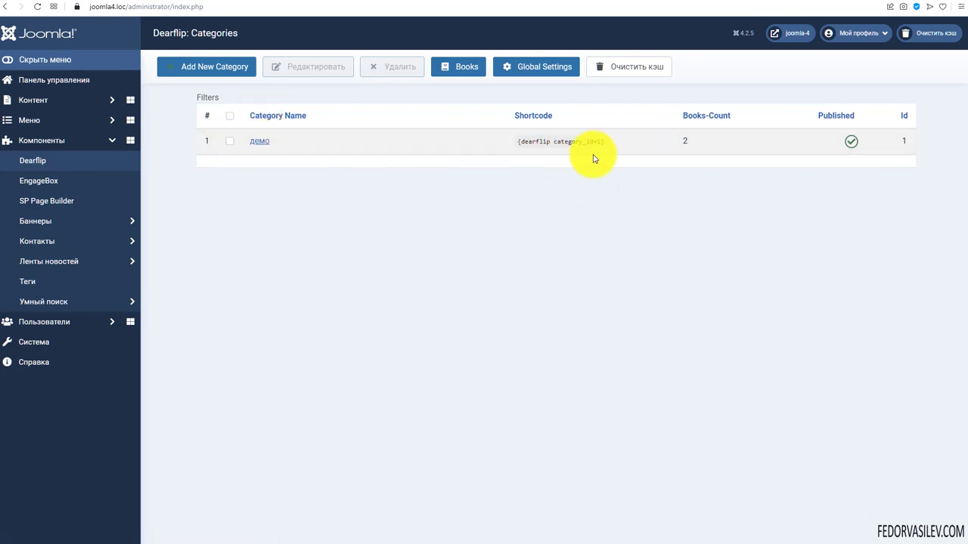
{"action": "left_click_drag", "start_coordinate": [608, 141], "coordinate": [519, 141]}
{"action": "key", "text": "ctrl+c"}
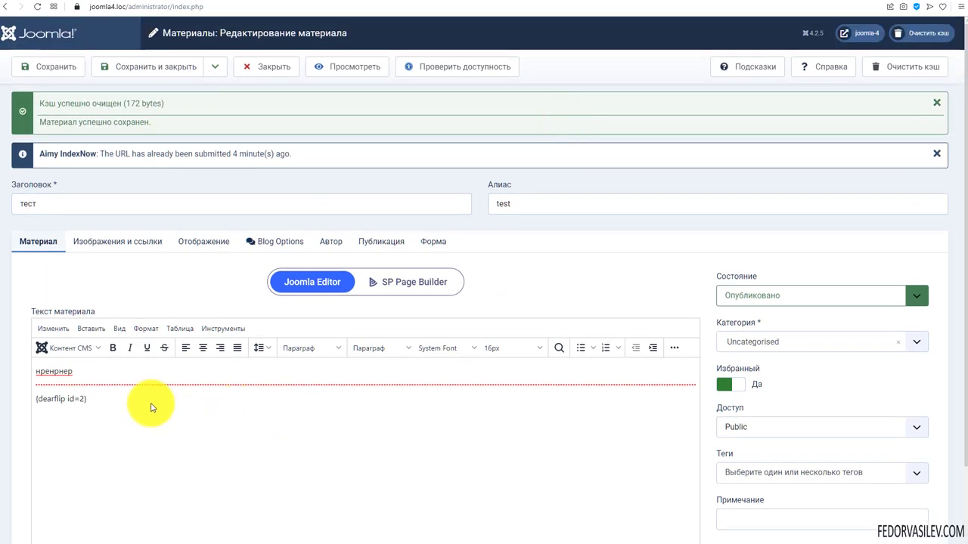
{"action": "left_click_drag", "start_coordinate": [134, 399], "coordinate": [37, 396]}
{"action": "key", "text": "ctrl+v"}
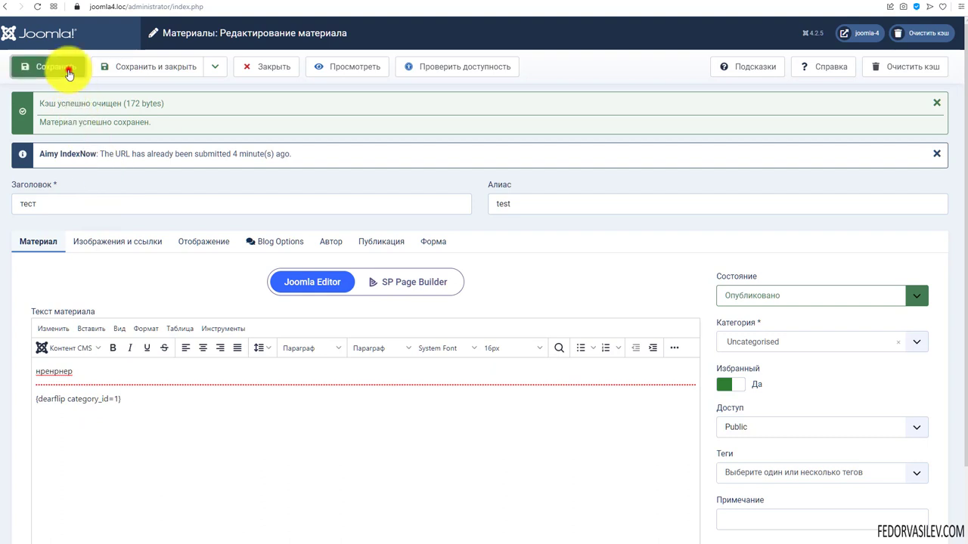
{"action": "left_click", "coordinate": [67, 68]}
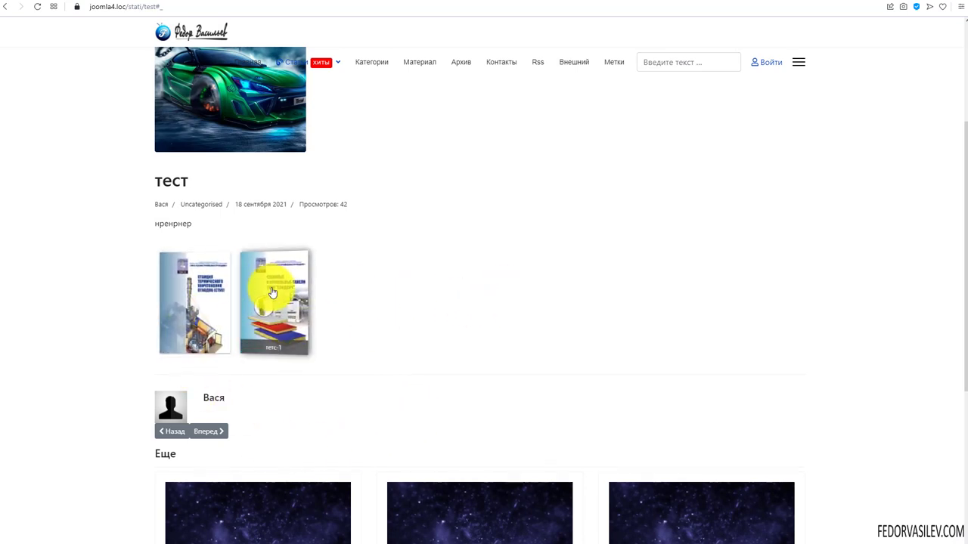
Open both flipbooks from their covers on the article page, page forward through the first-listed one, and close it to view the article
{"action": "left_click", "coordinate": [309, 287]}
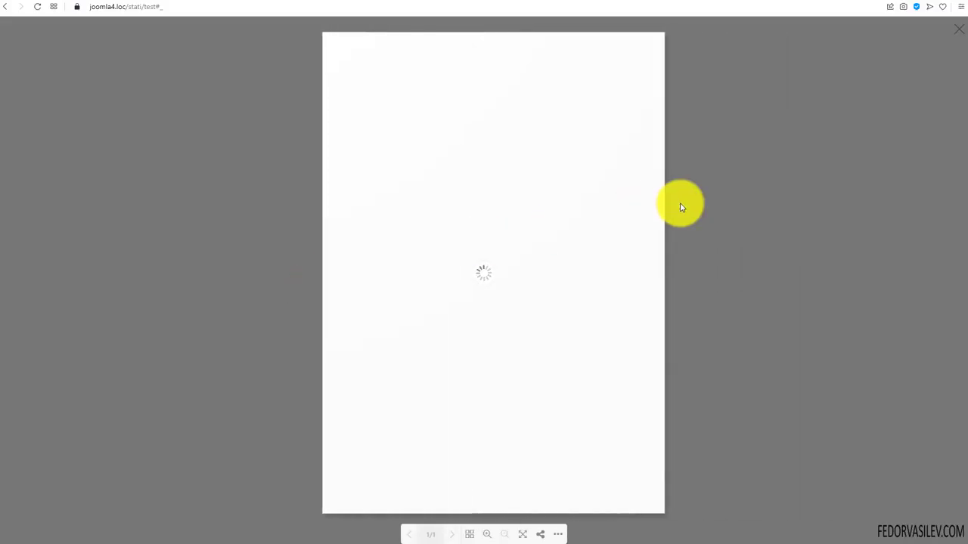
{"action": "left_click", "coordinate": [680, 205]}
{"action": "left_click", "coordinate": [179, 290]}
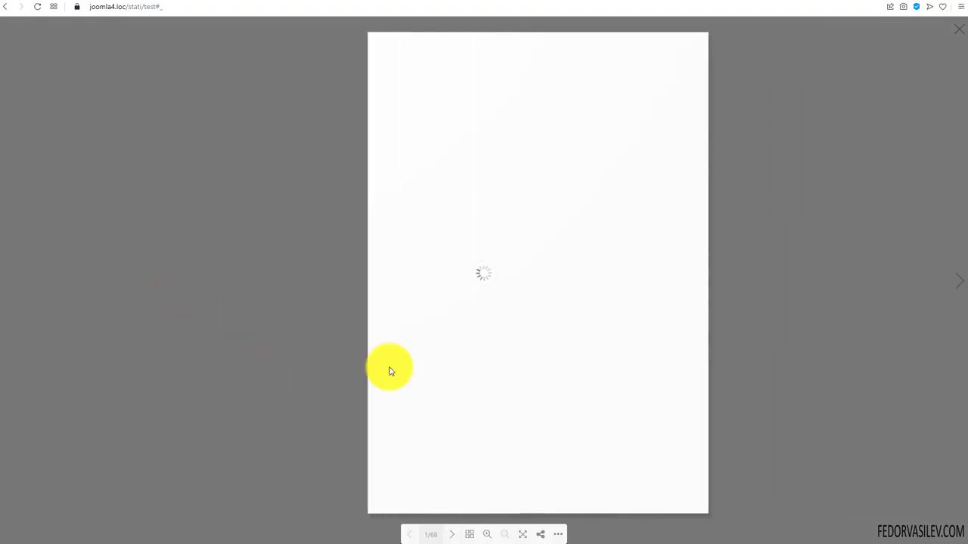
{"action": "left_click", "coordinate": [951, 280]}
{"action": "left_click", "coordinate": [954, 281]}
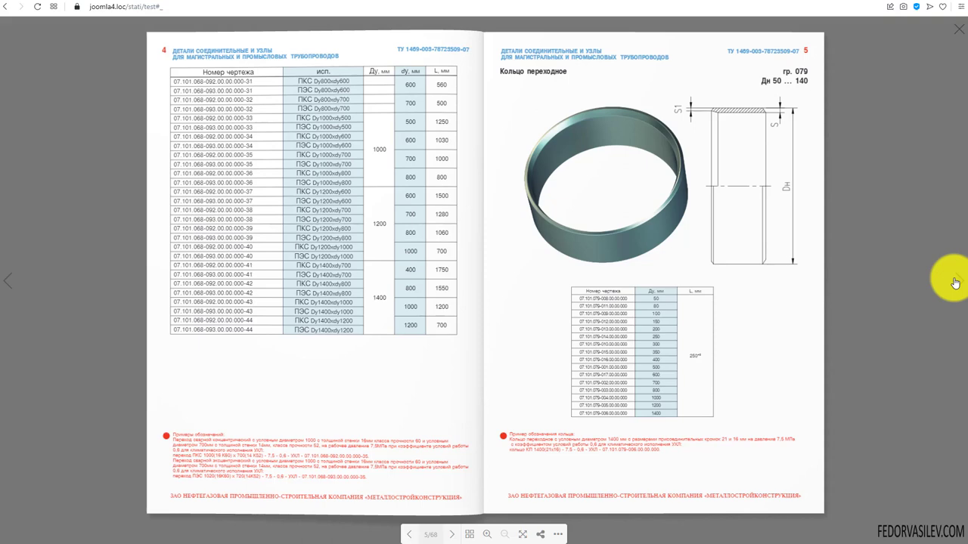
{"action": "left_click", "coordinate": [961, 32]}
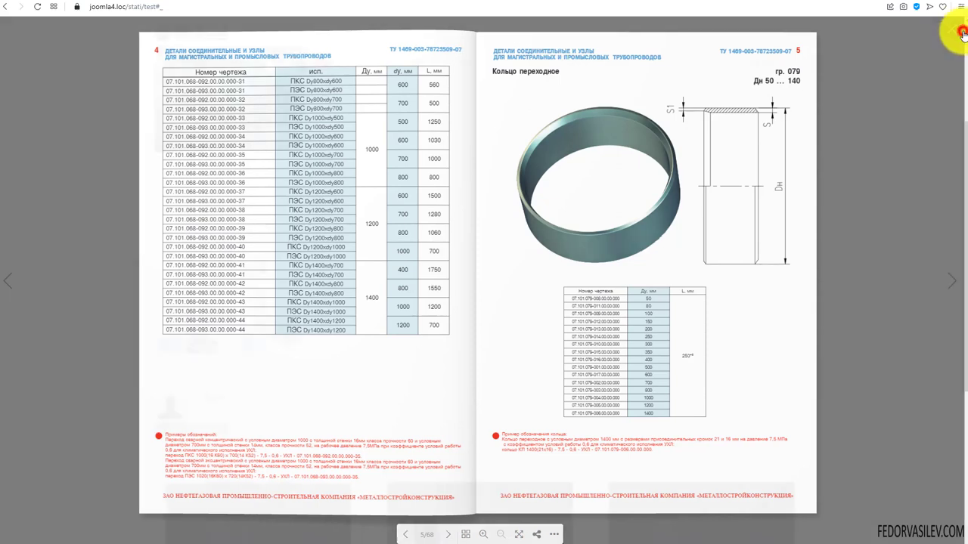
{"action": "scroll", "coordinate": [408, 353], "scroll_direction": "up", "scroll_amount": 3}
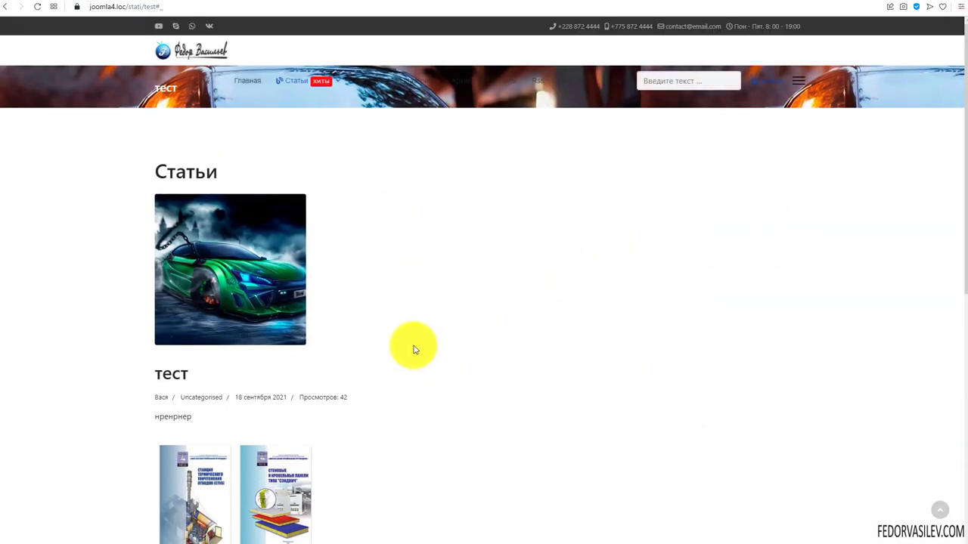
{"action": "scroll", "coordinate": [449, 309], "scroll_direction": "down", "scroll_amount": 3}
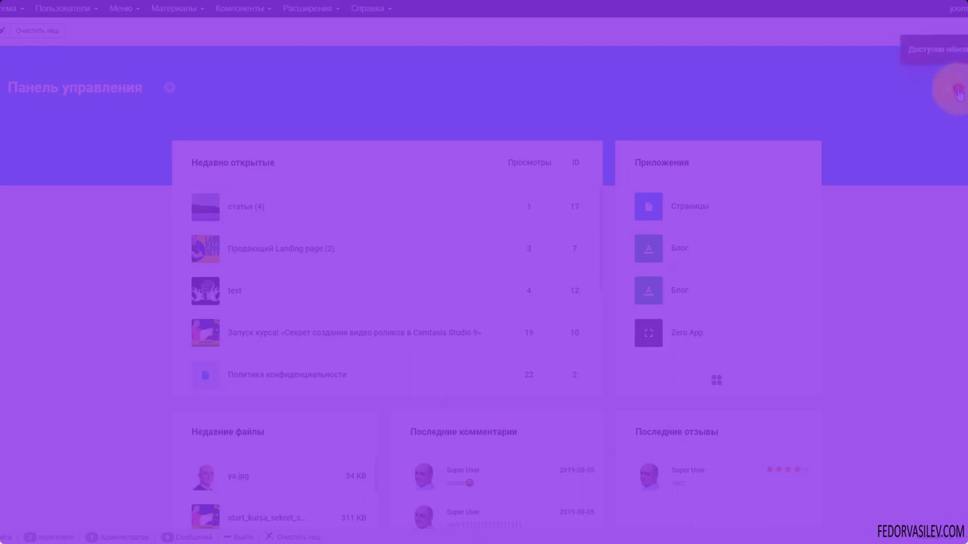
{"action": "left_click", "coordinate": [958, 90]}
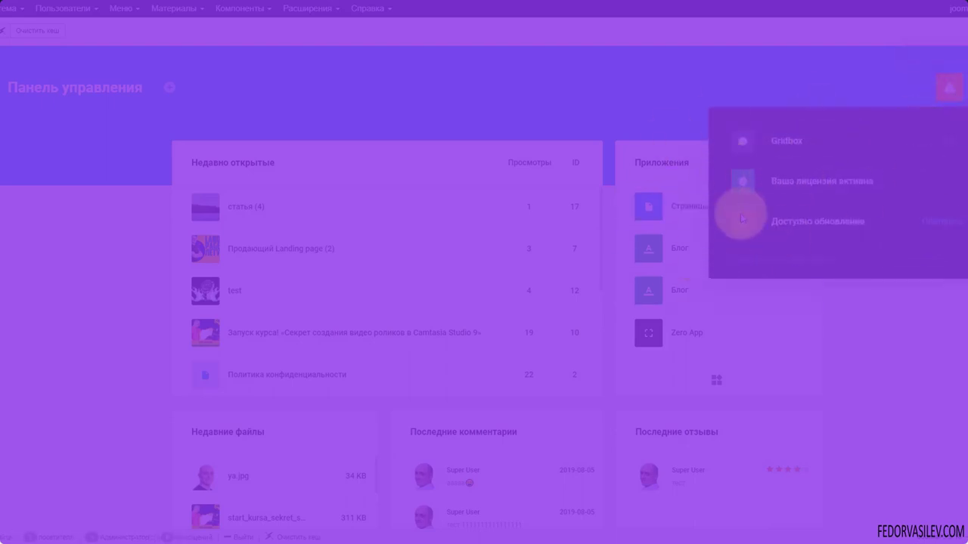
{"action": "left_click", "coordinate": [793, 189]}
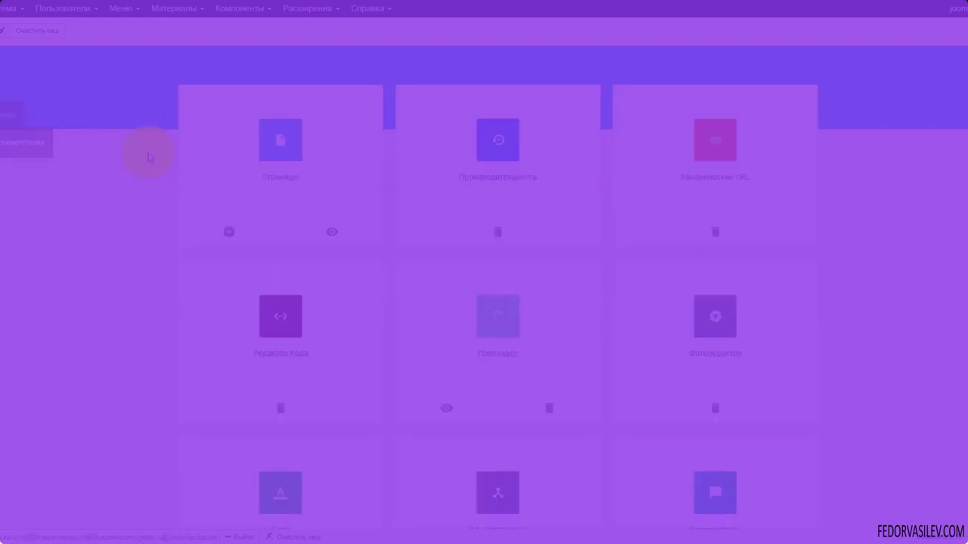
{"action": "left_click", "coordinate": [29, 182]}
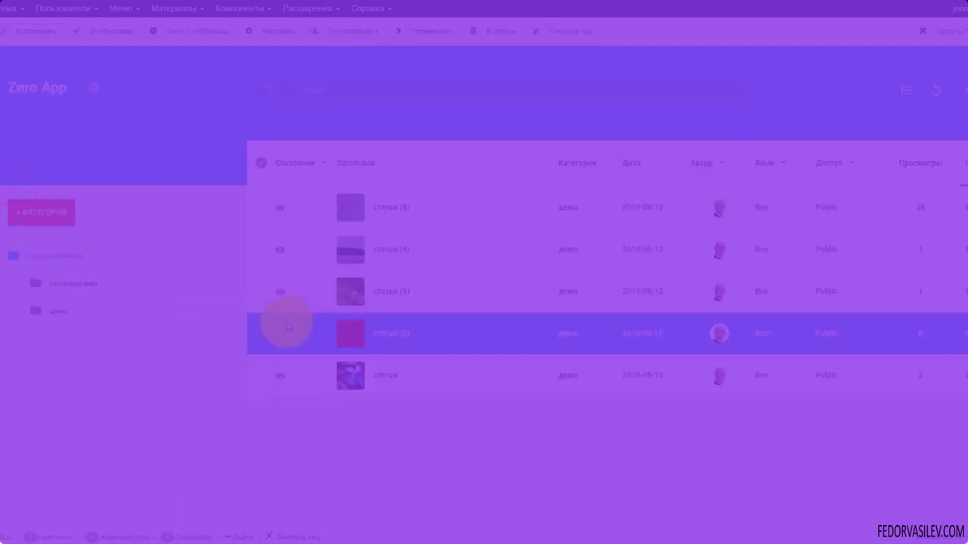
{"action": "left_click", "coordinate": [93, 87]}
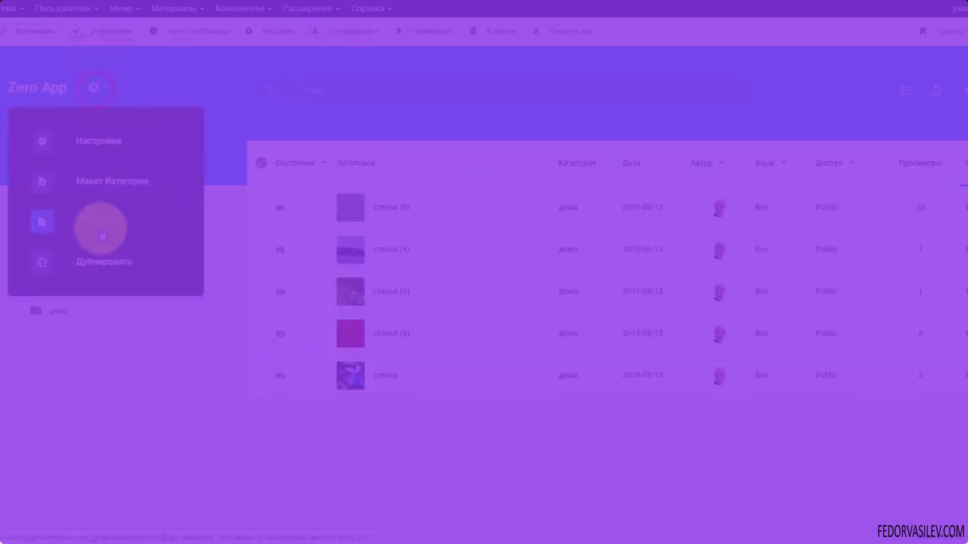